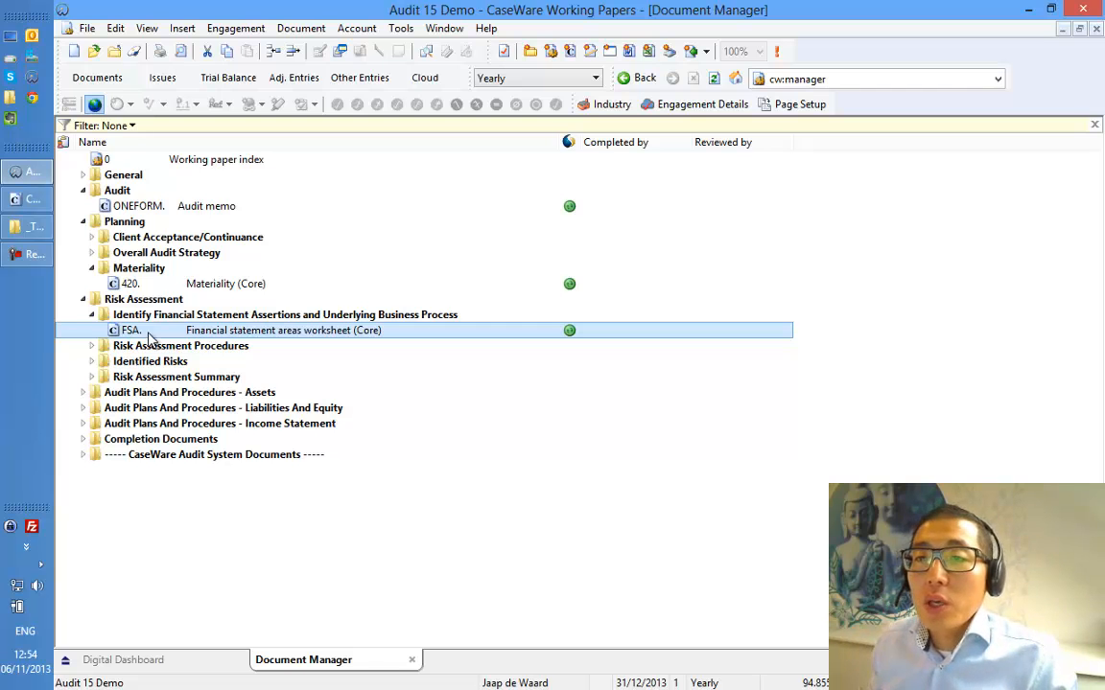
# View the Digital Dashboard, return to the Document Manager and open the FSA Financial statement areas worksheet (Core) in full screen
pyautogui.click(201, 661)
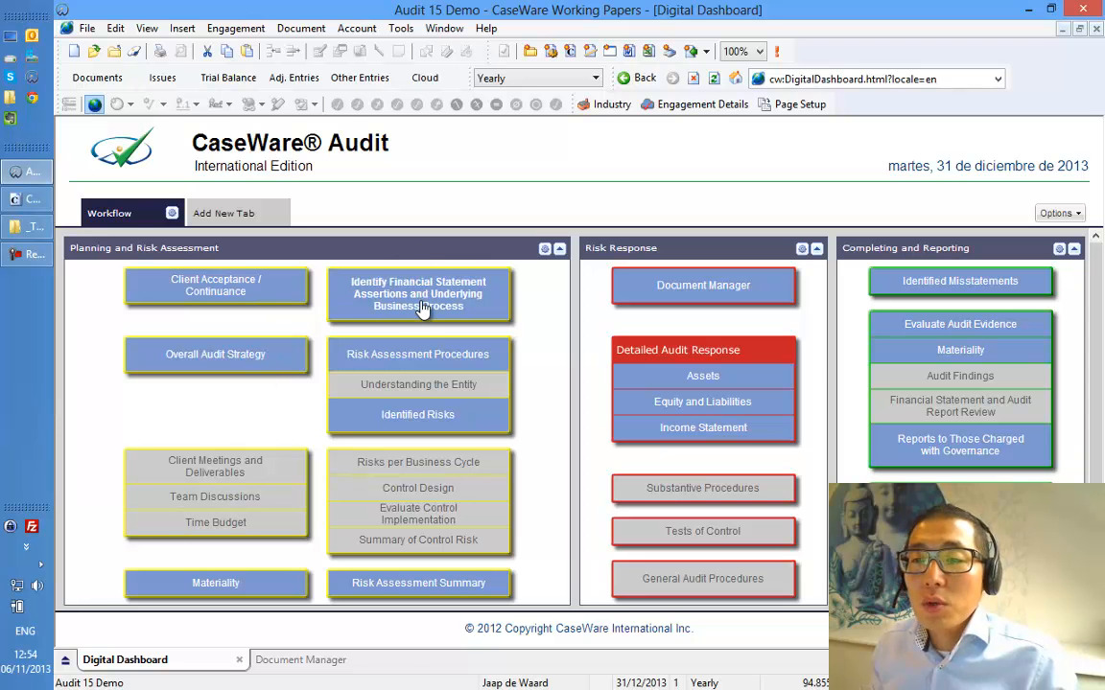
pyautogui.click(287, 660)
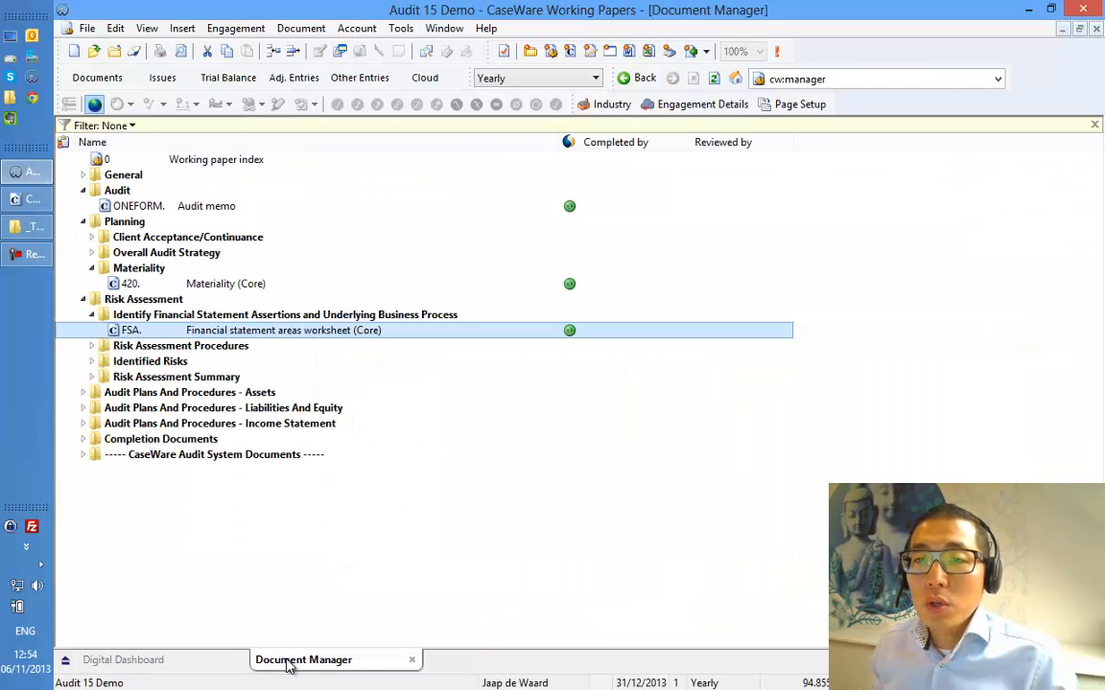
pyautogui.click(224, 669)
pyautogui.click(409, 284)
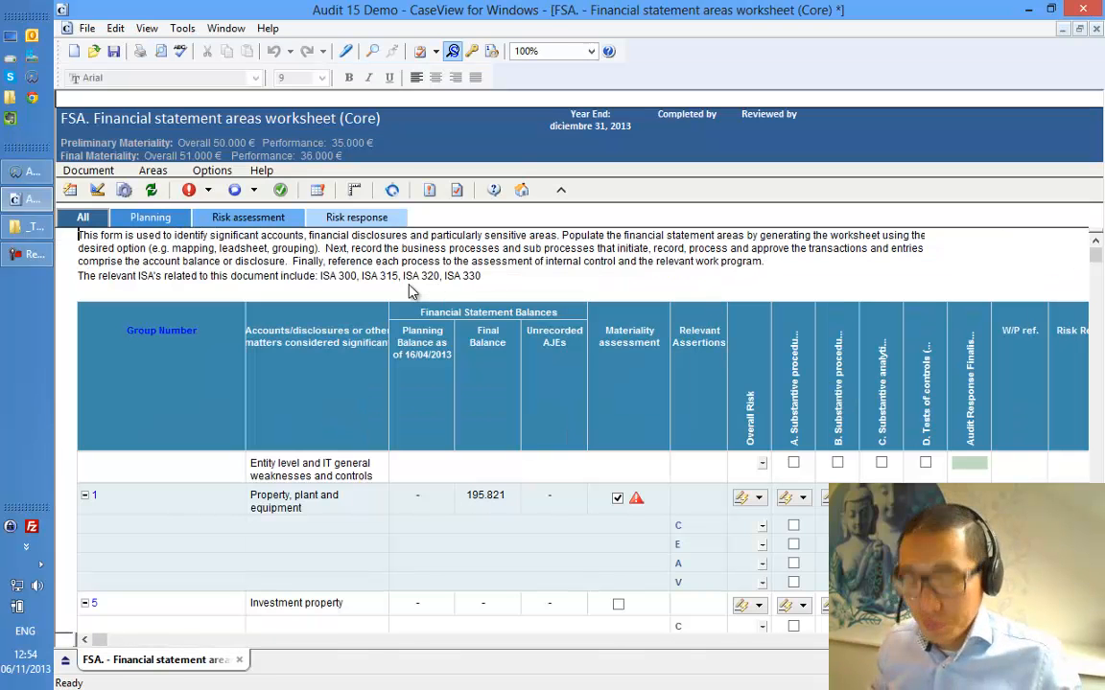
pyautogui.press('F11')
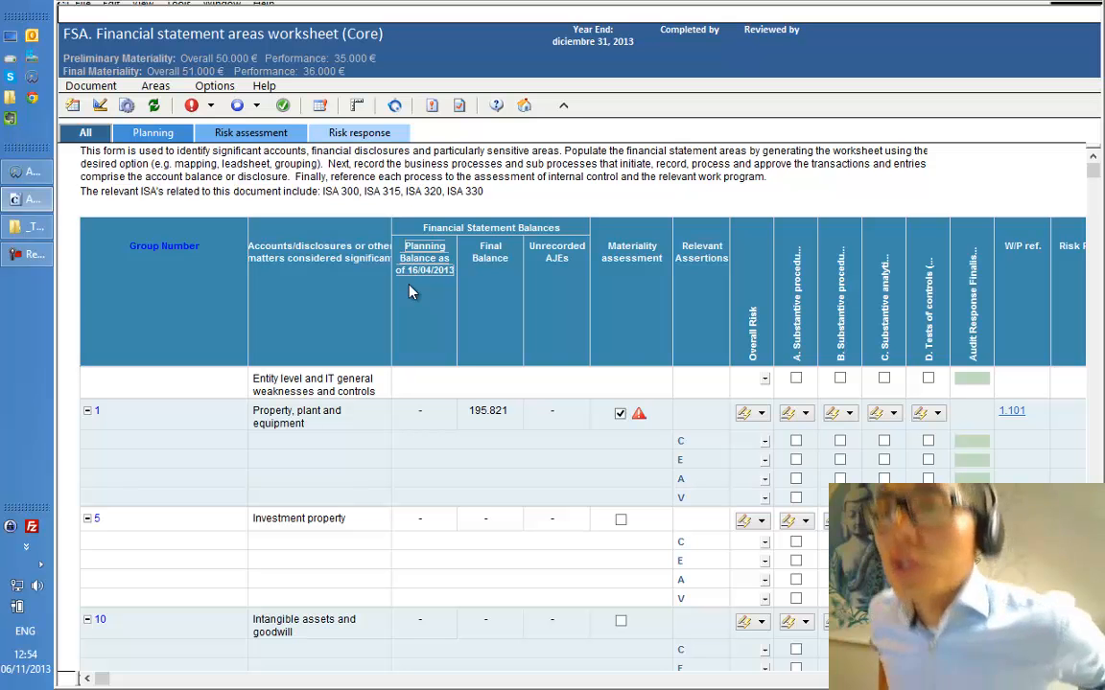
# Using the ruler, narrow the Group Number column and widen the Accounts/disclosures column, and hide the ruler again
pyautogui.click(357, 106)
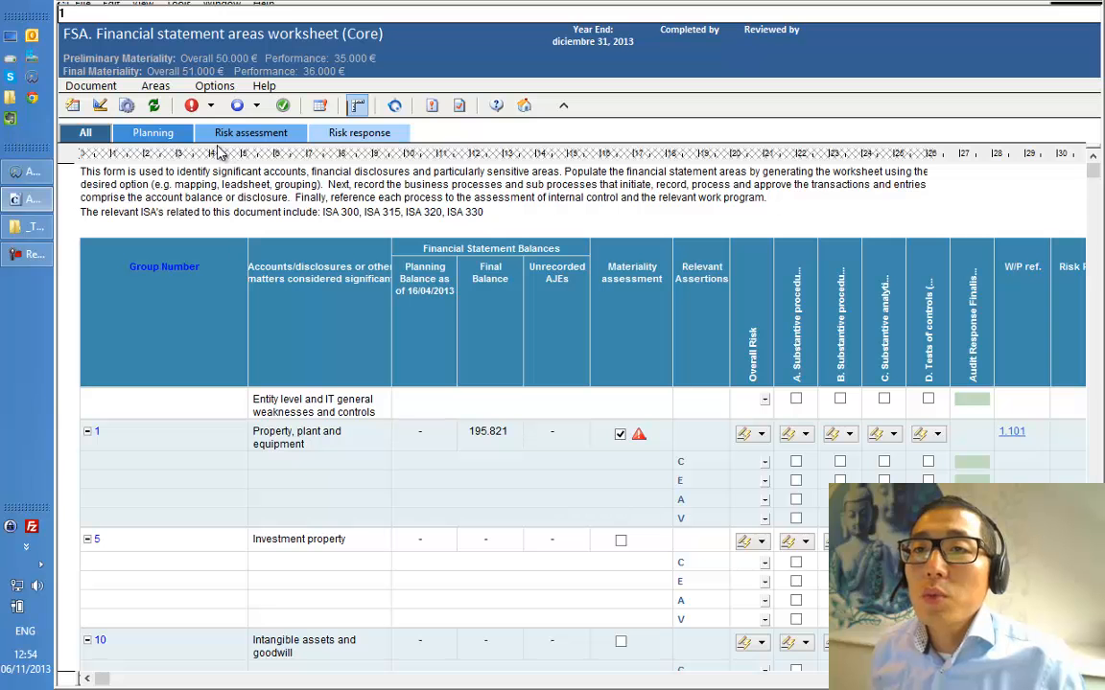
pyautogui.moveTo(198, 154); pyautogui.dragTo(101, 154)
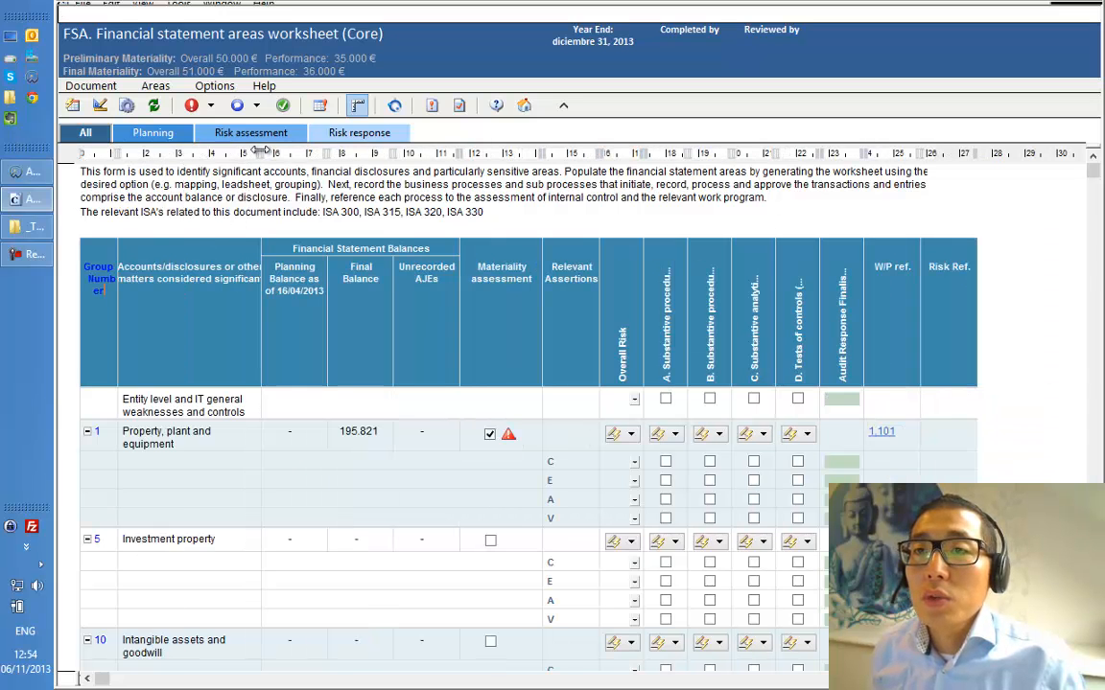
pyautogui.moveTo(244, 154); pyautogui.dragTo(320, 155)
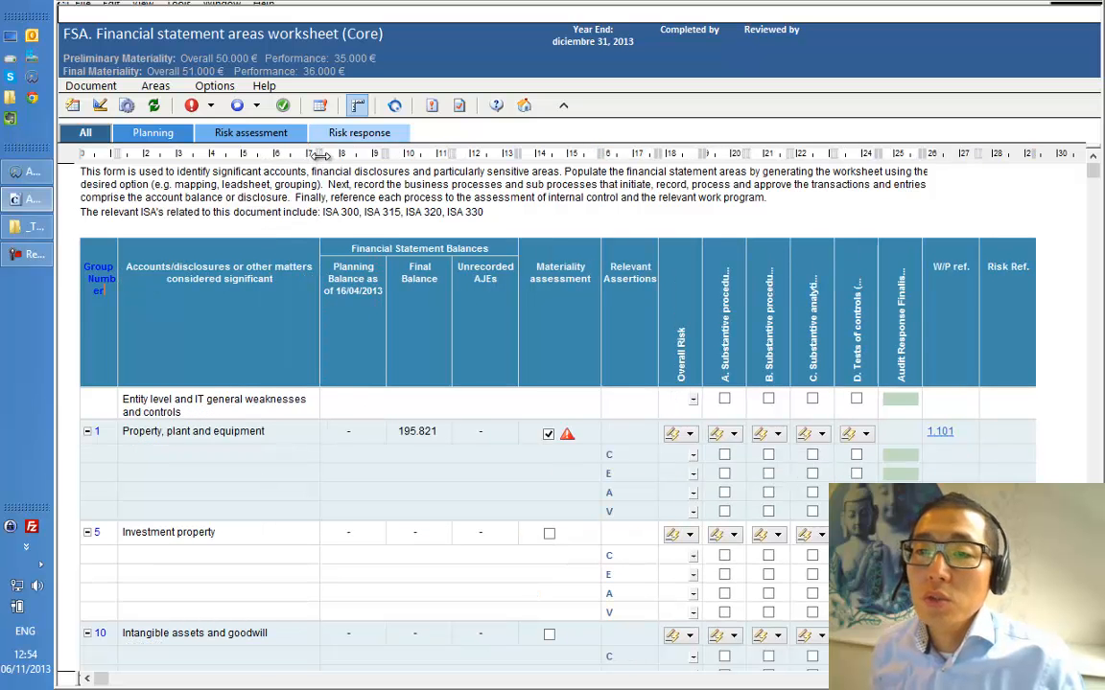
pyautogui.click(360, 106)
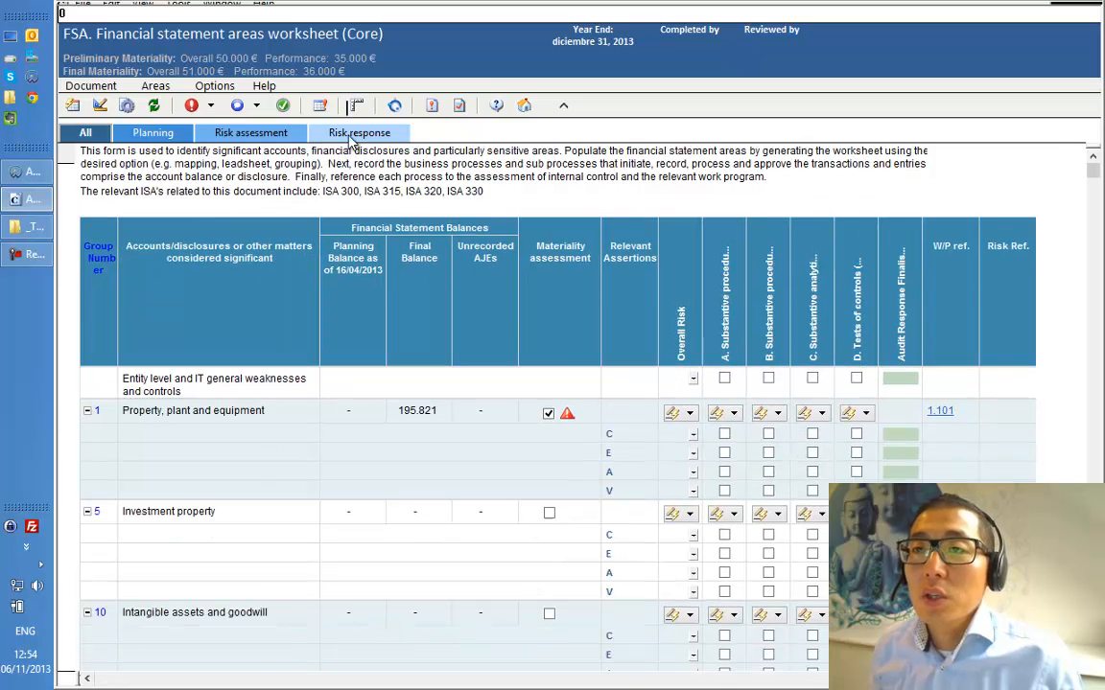
# Switch Display All Assertion Rows on and back off to collapse the assertion rows under every financial statement area
pyautogui.click(215, 86)
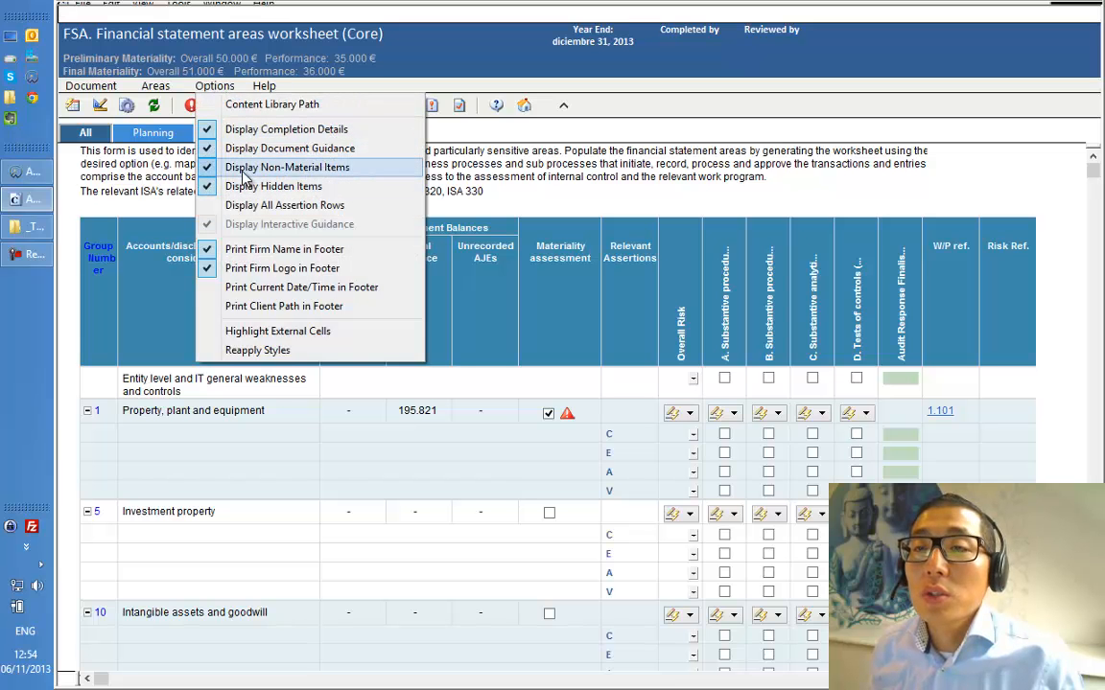
pyautogui.click(243, 202)
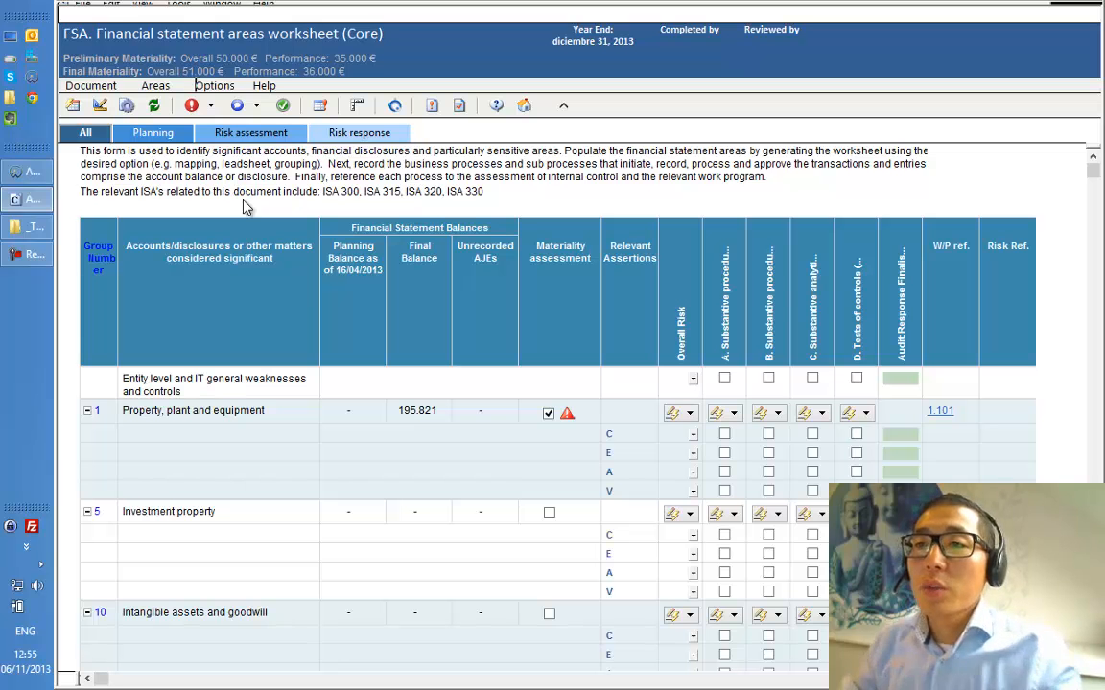
pyautogui.click(215, 87)
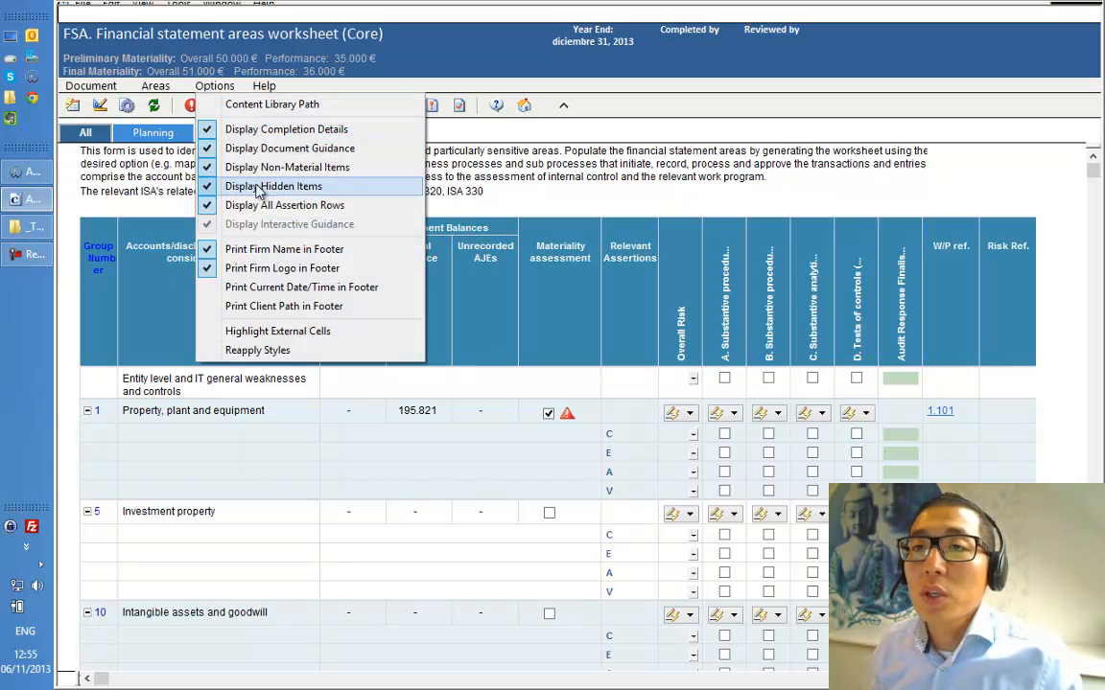
pyautogui.click(238, 204)
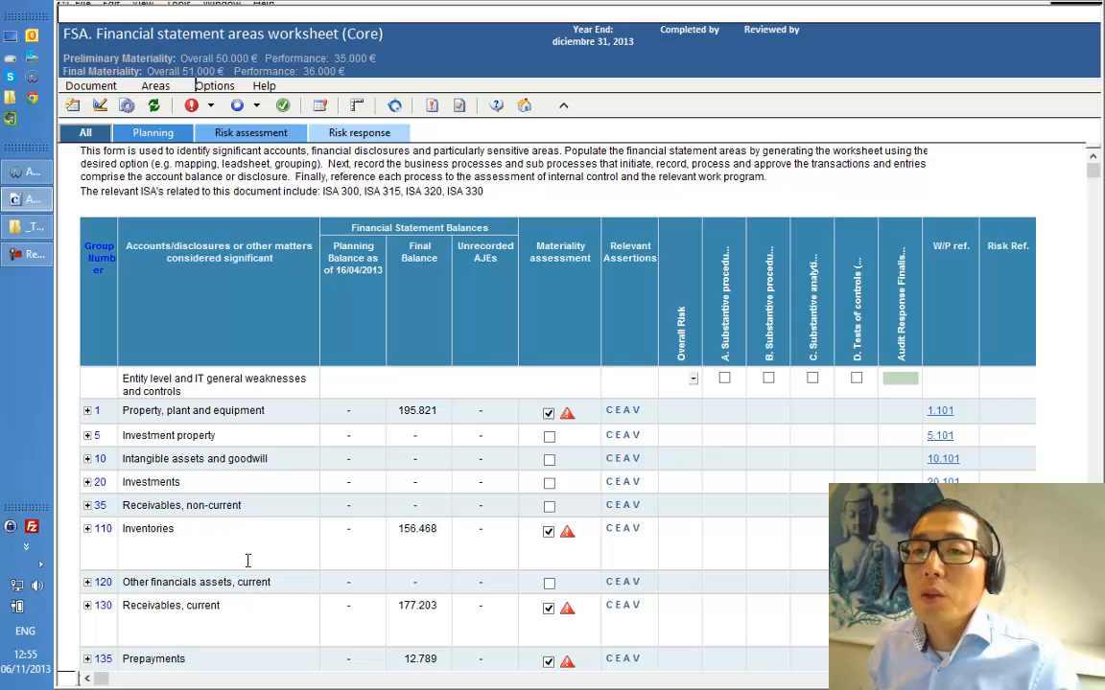
# Examine the calculation details behind the final balances of Property, plant and equipment and Inventories
pyautogui.click(403, 348)
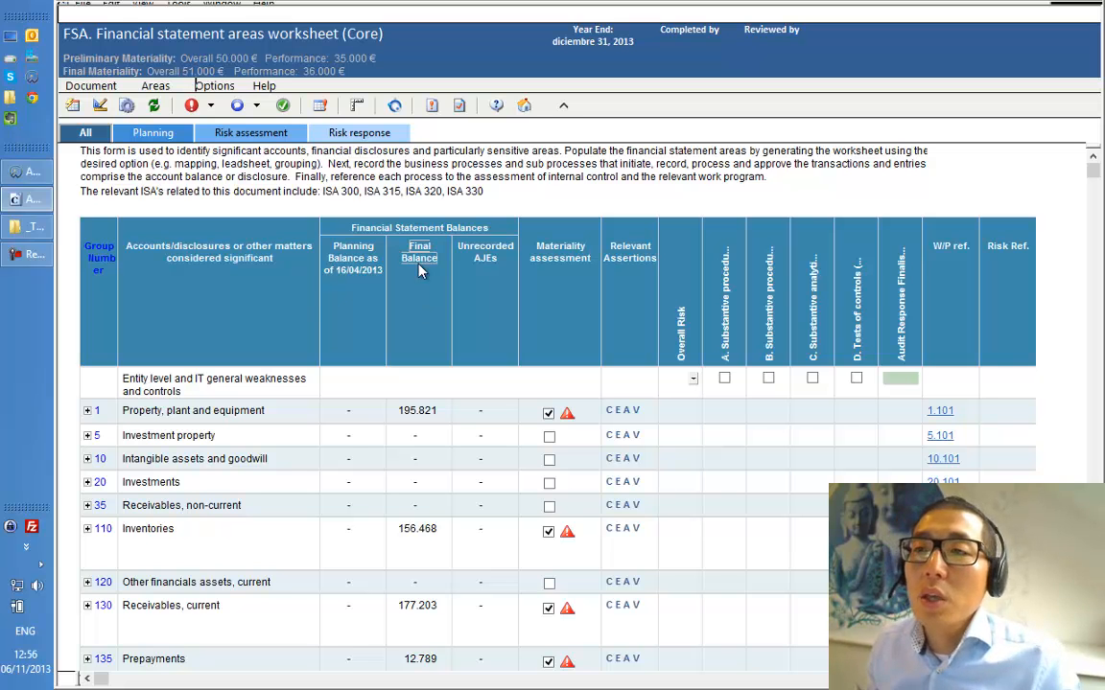
pyautogui.click(417, 413)
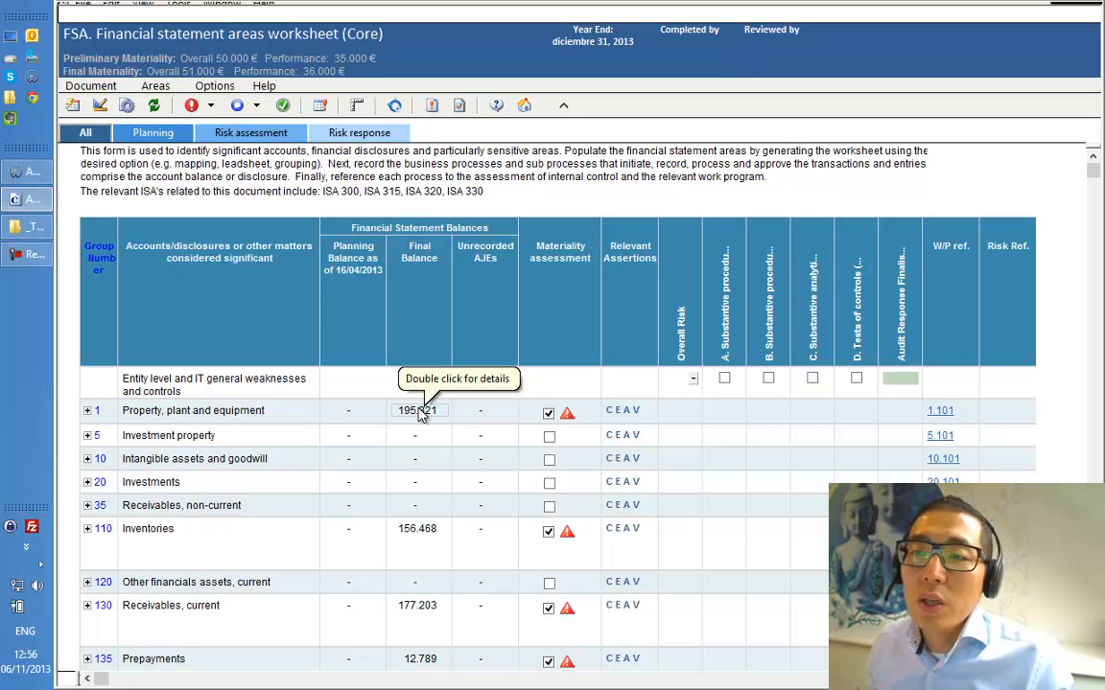
pyautogui.doubleClick(417, 414)
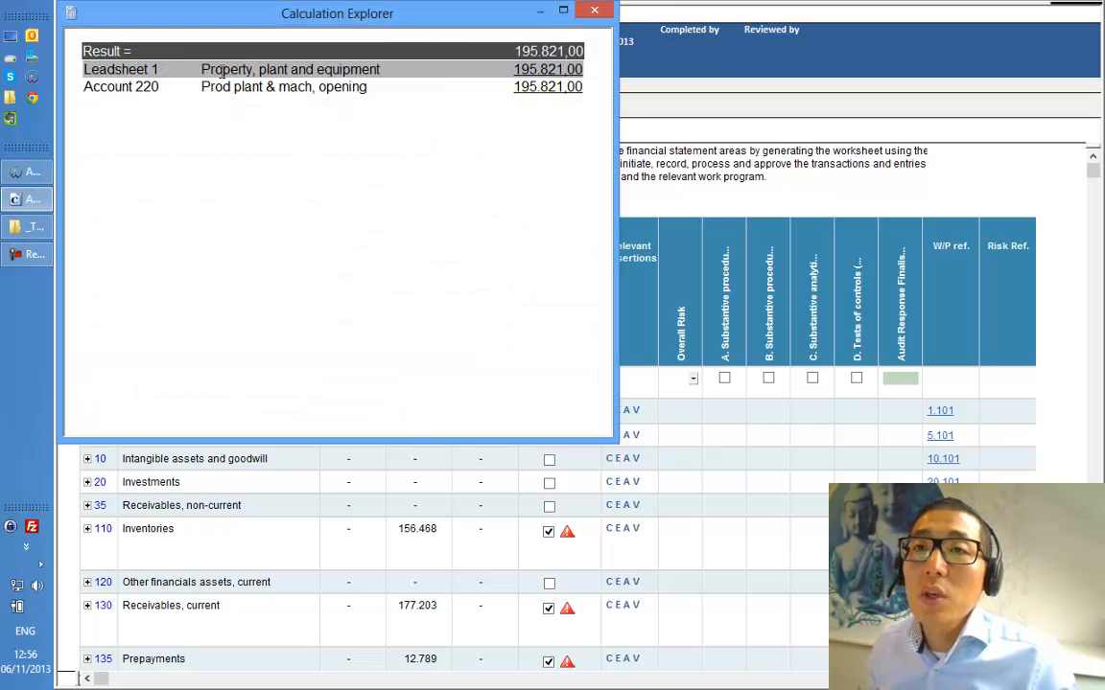
pyautogui.click(594, 12)
pyautogui.doubleClick(417, 529)
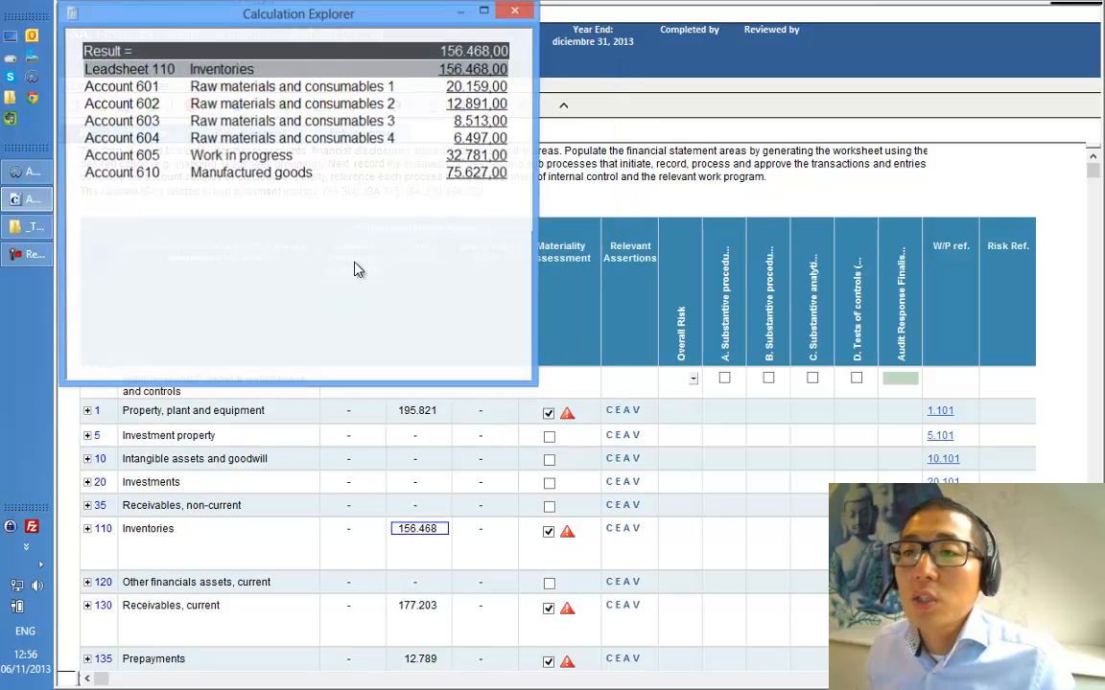
pyautogui.moveTo(242, 13); pyautogui.dragTo(377, 44)
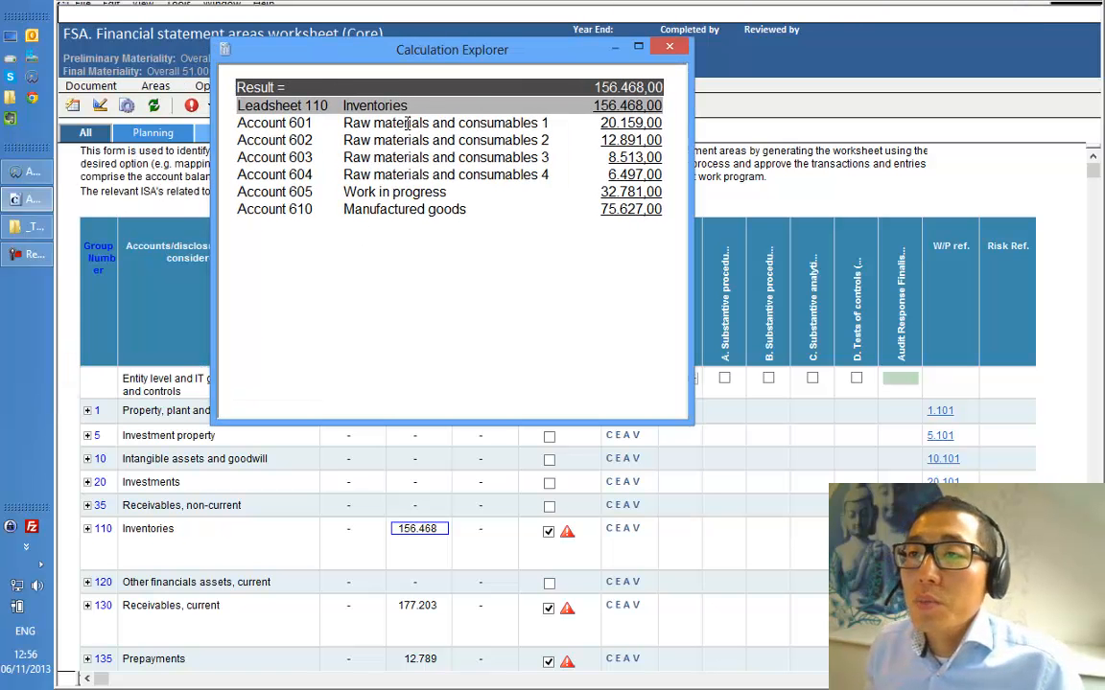
pyautogui.click(669, 49)
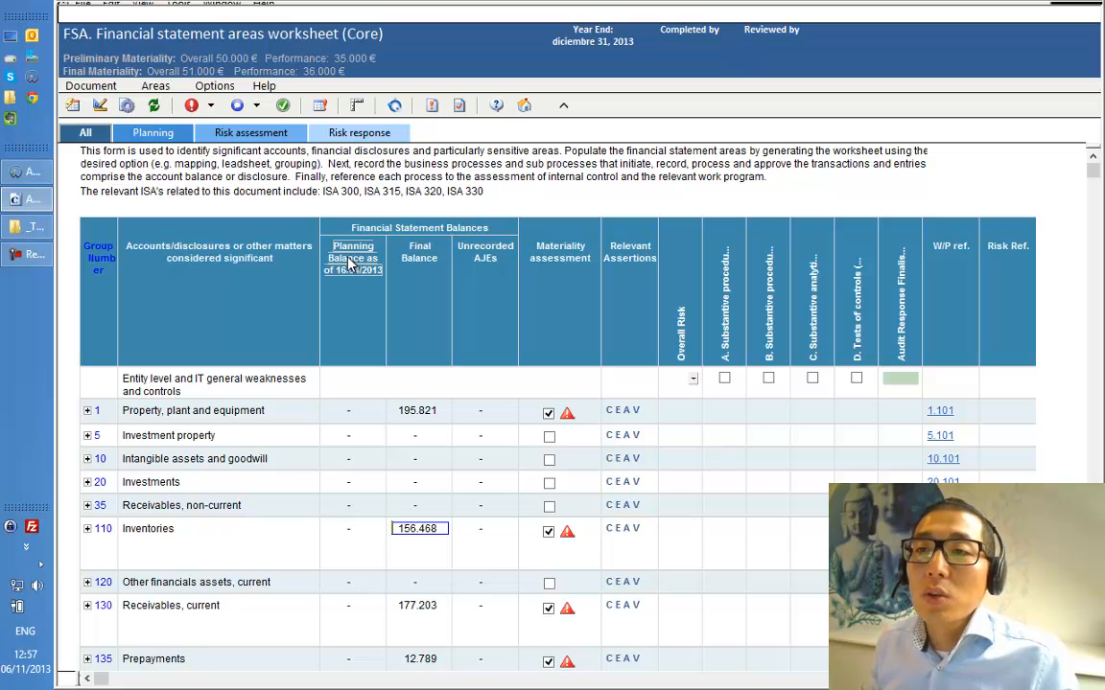
# Update the worksheet's planning balances with the opening balances from the Working Trial Balance
pyautogui.click(157, 108)
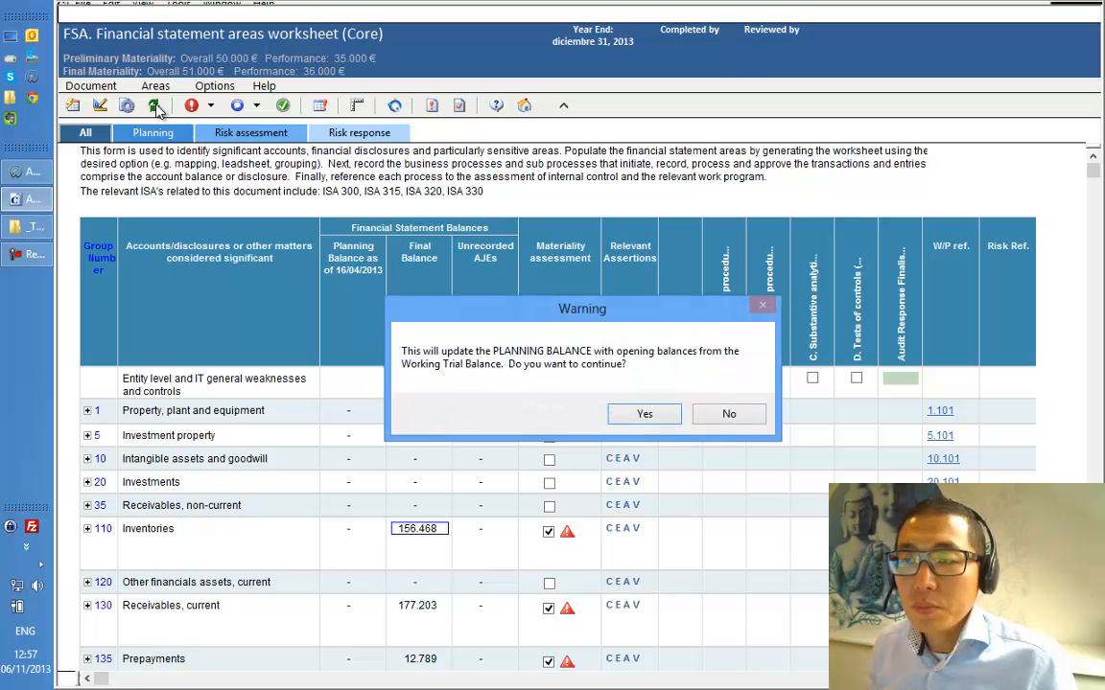
pyautogui.click(645, 414)
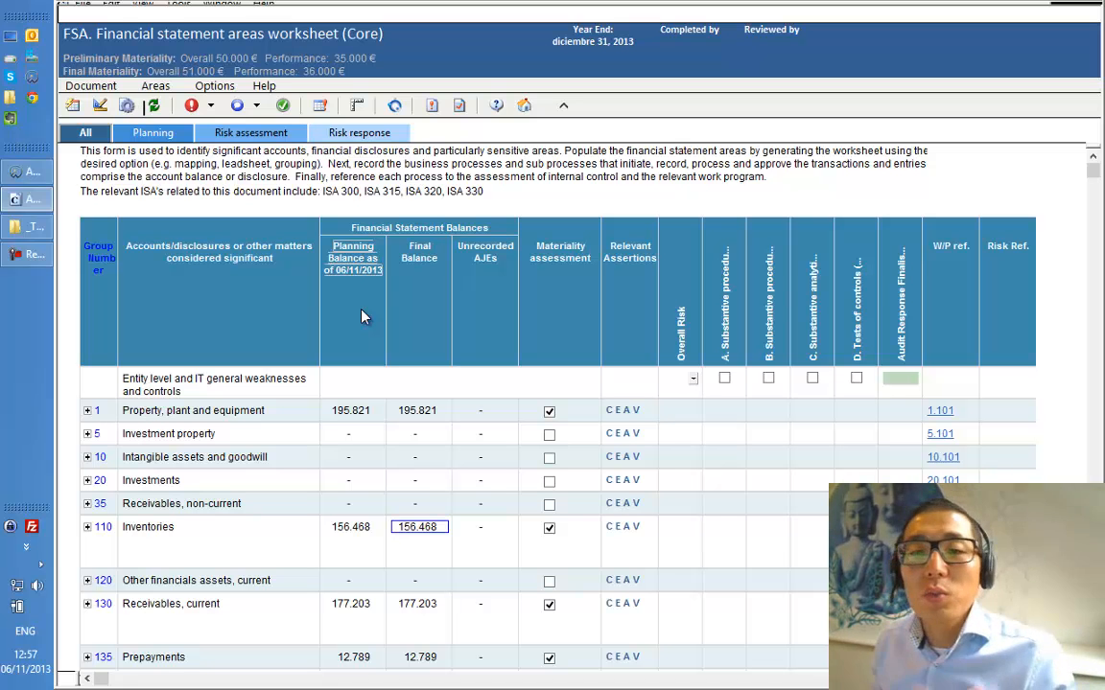
pyautogui.click(153, 106)
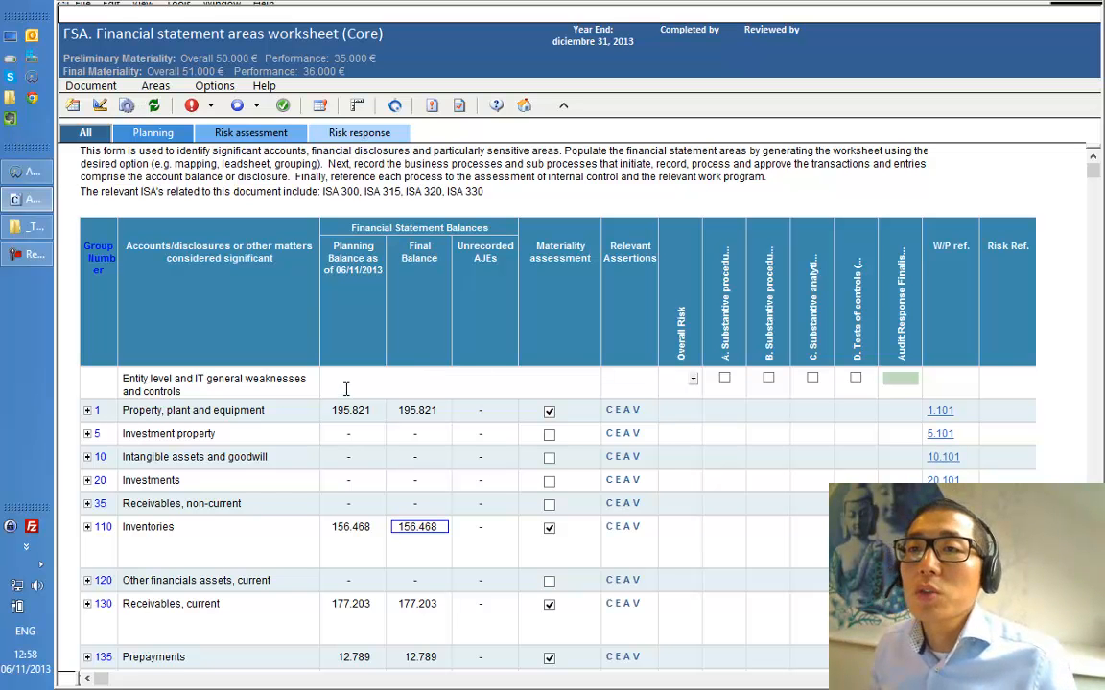
# Expand the Prepayments area and examine its adjusted performance materiality and the explanation behind its materiality assessment
pyautogui.scroll(-1, 355, 178)
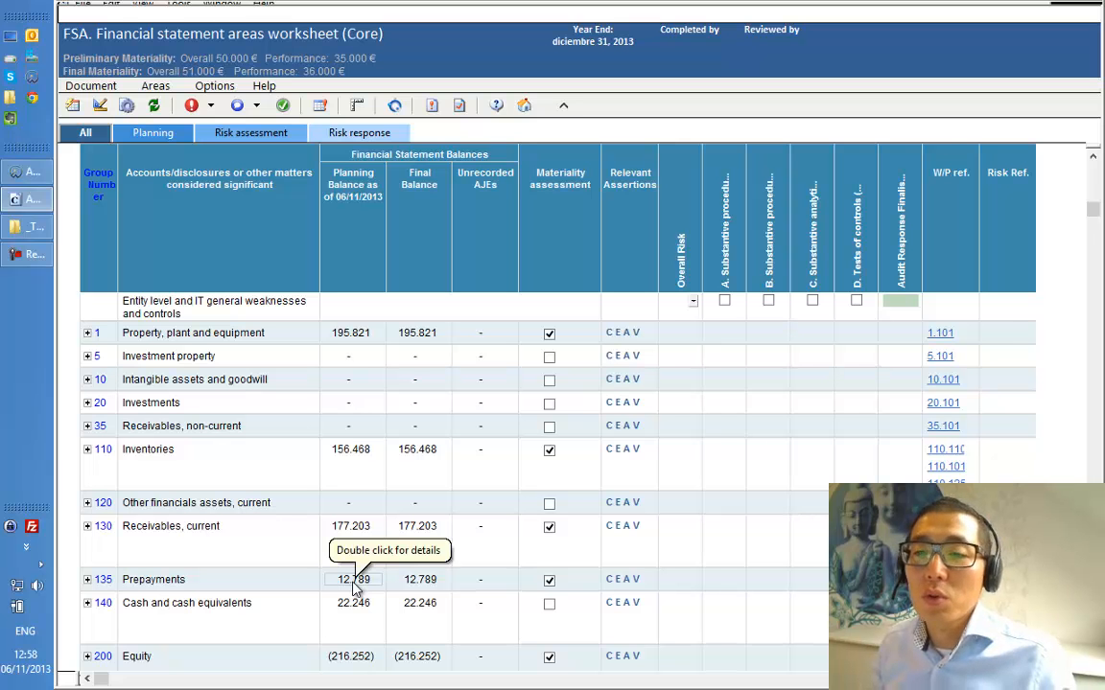
pyautogui.click(550, 581)
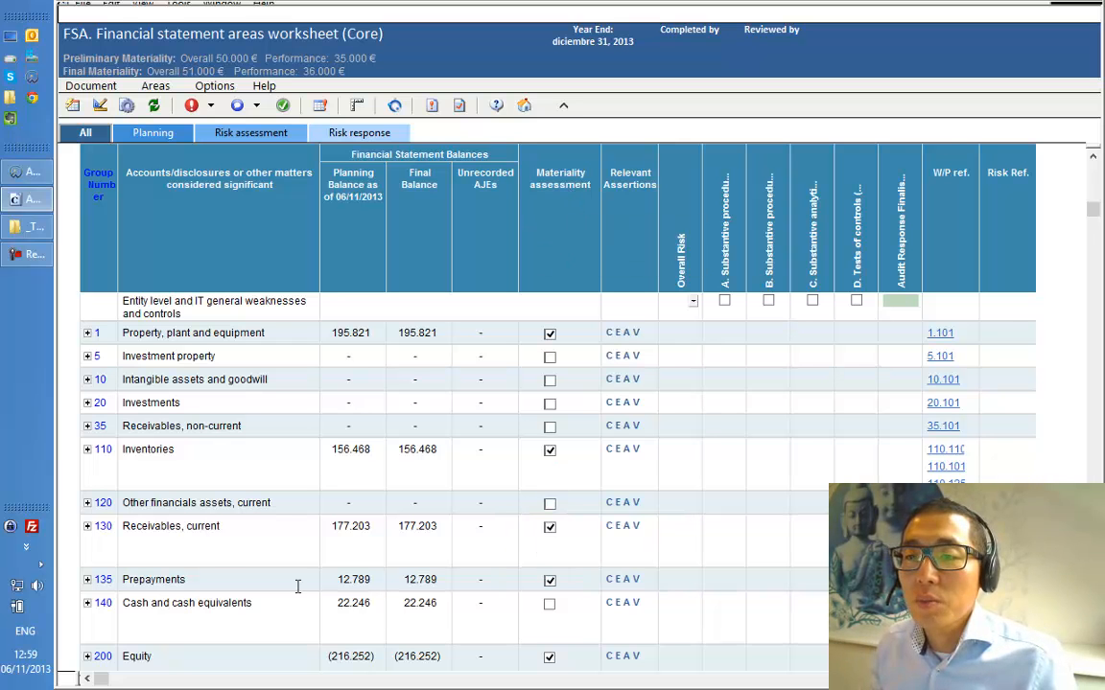
pyautogui.click(86, 580)
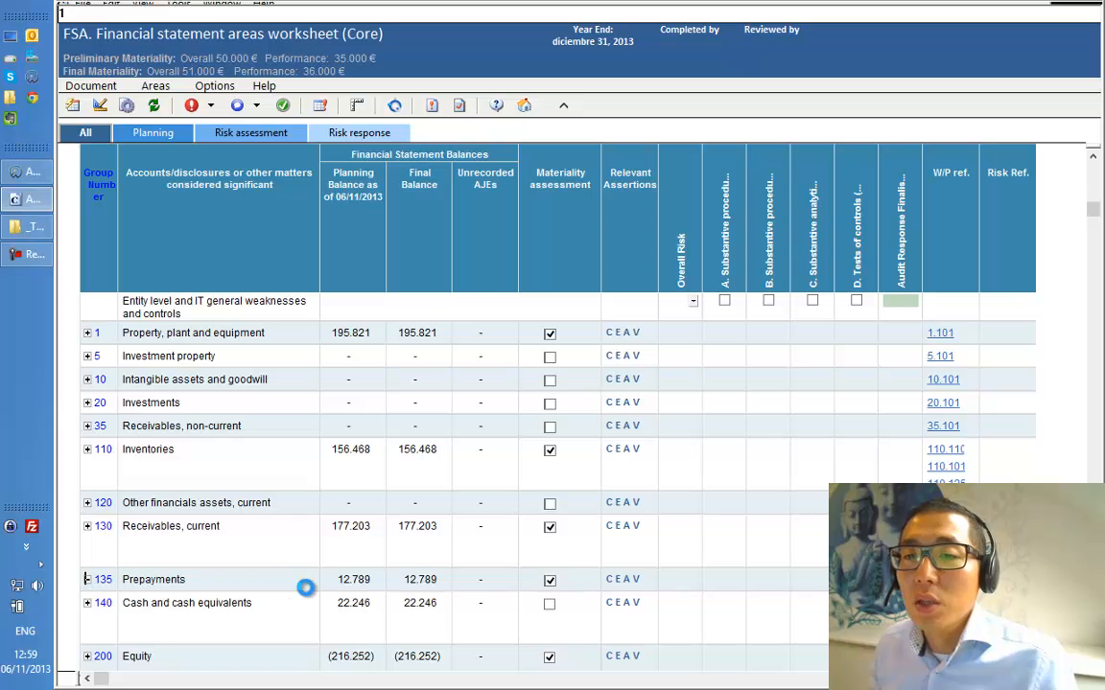
pyautogui.scroll(-1, 307, 588)
pyautogui.scroll(-1, 307, 587)
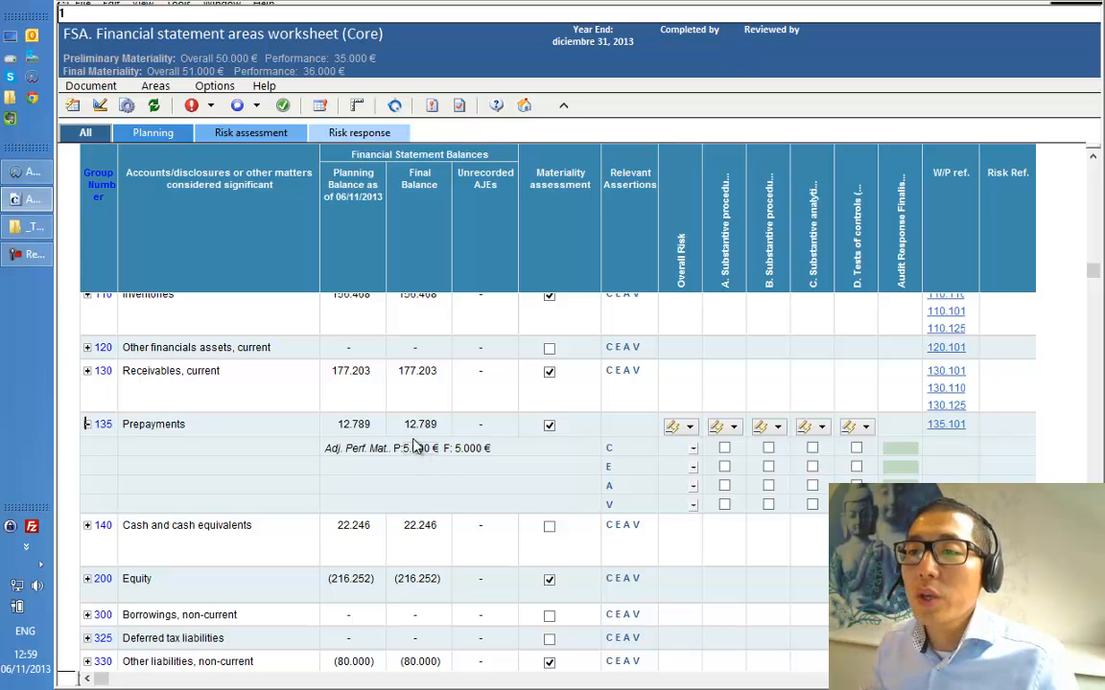
pyautogui.click(548, 426)
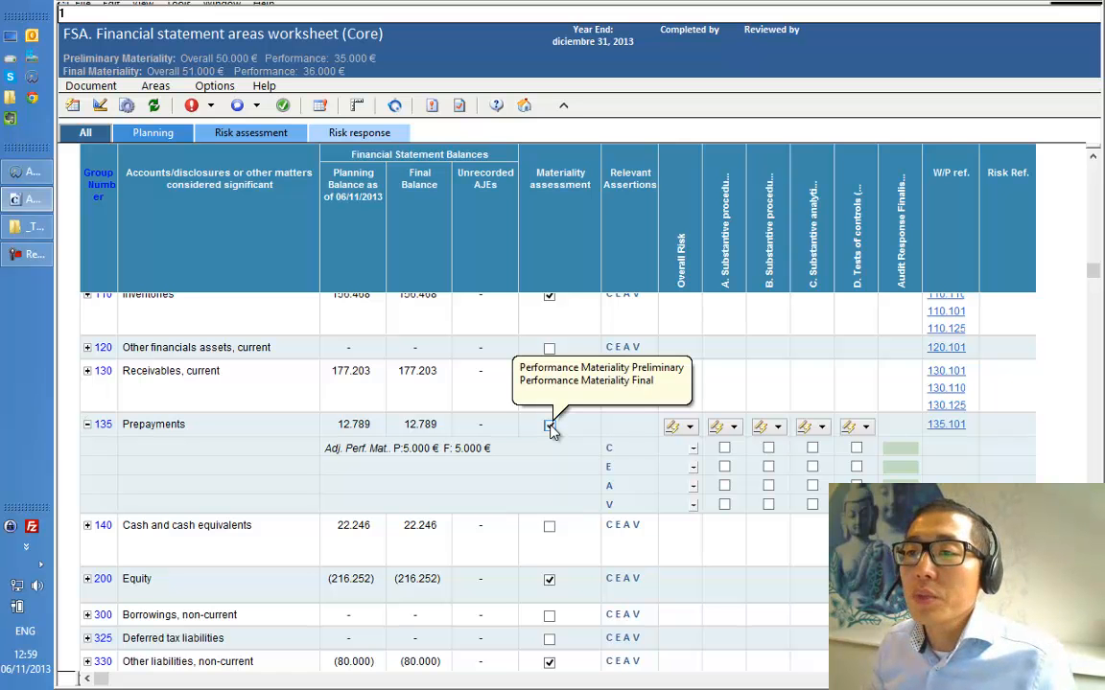
pyautogui.click(549, 426)
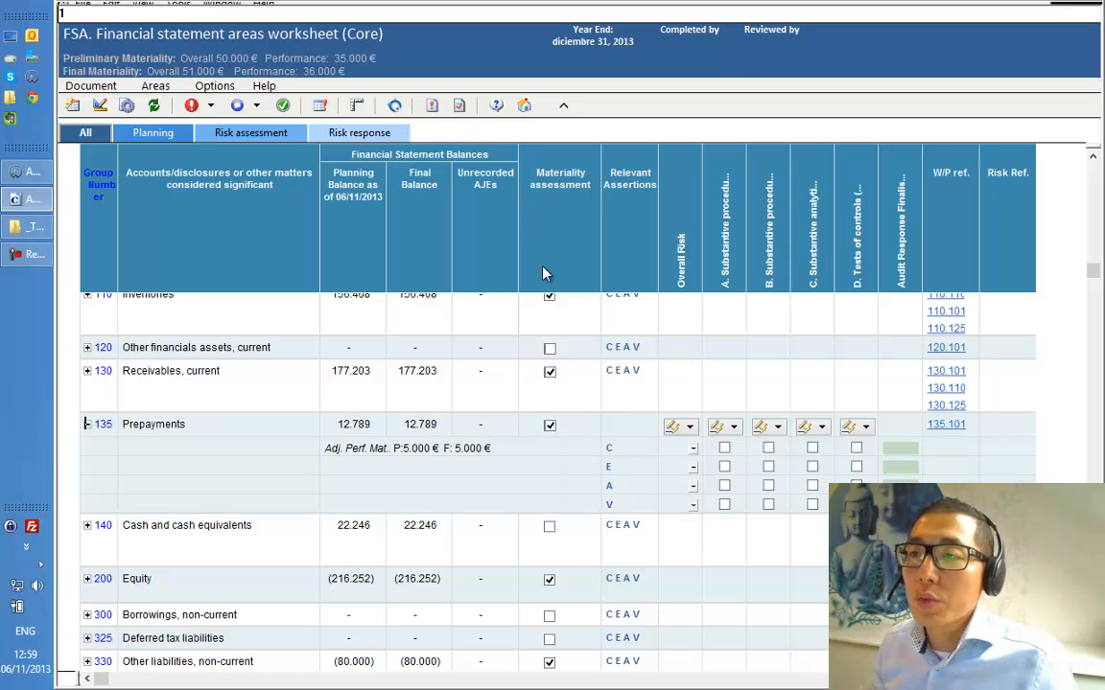
pyautogui.click(549, 425)
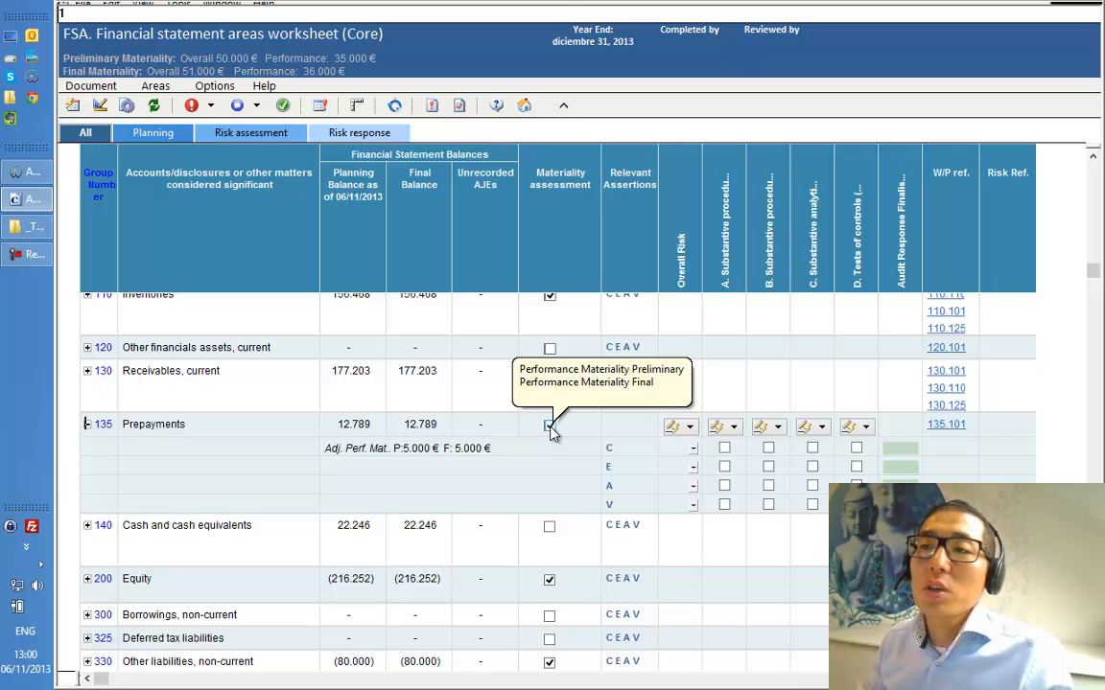
pyautogui.click(550, 426)
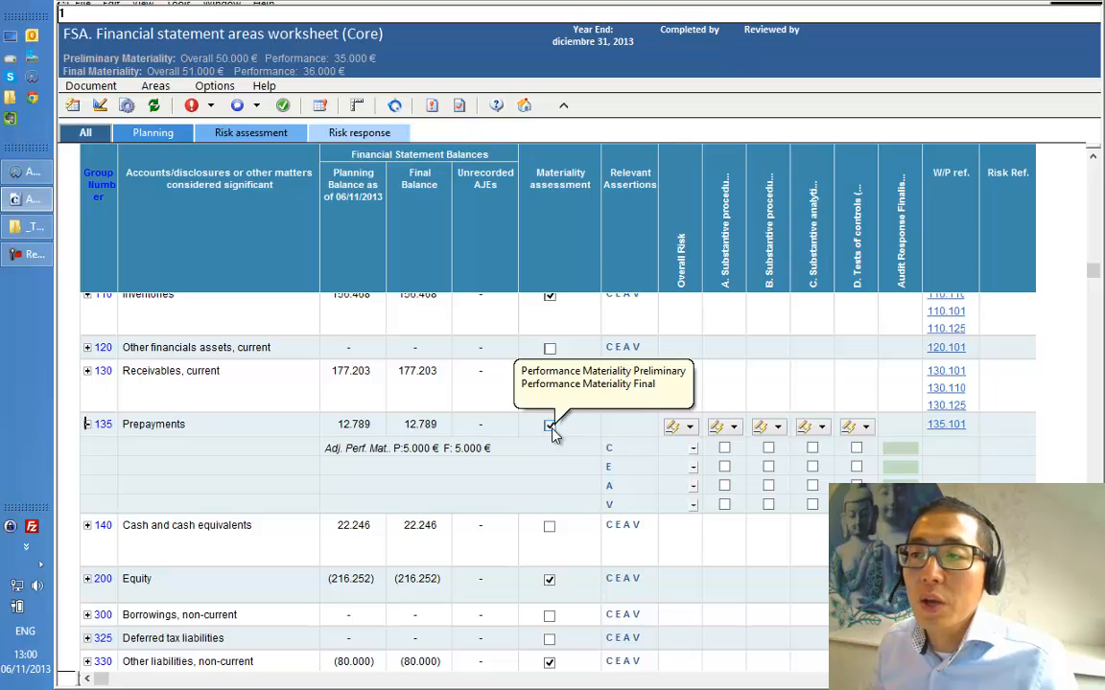
# Switch Display materiality details off and back on to show the Overall and Performance Materiality columns, and review them for Prepayments
pyautogui.scroll(5, 551, 432)
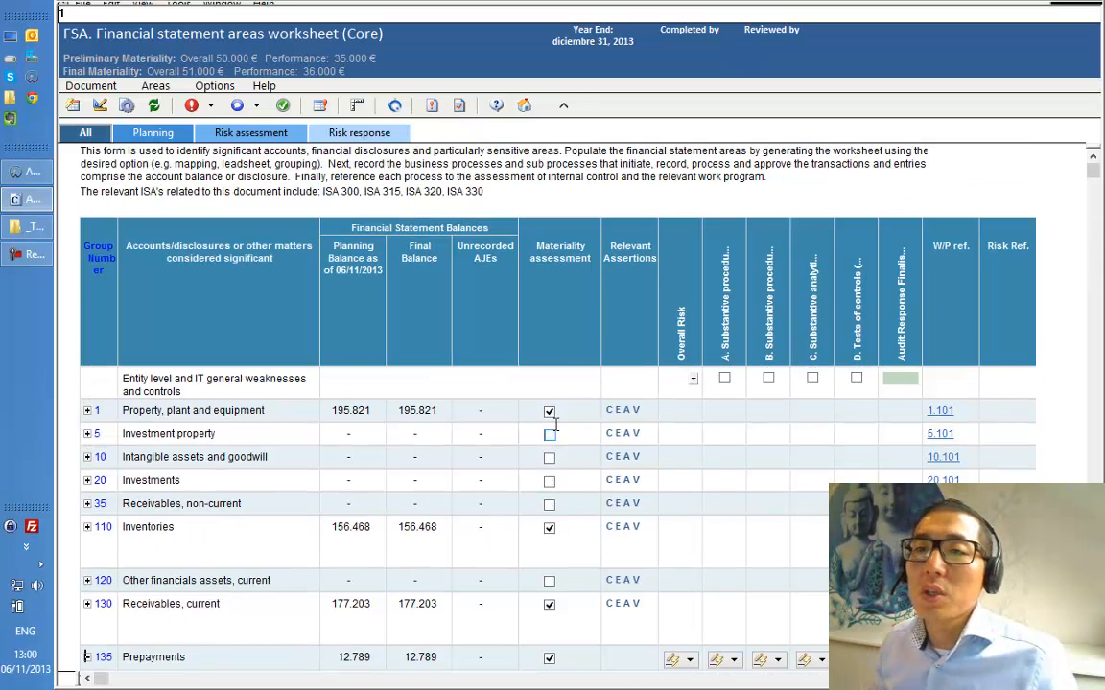
pyautogui.rightClick(566, 273)
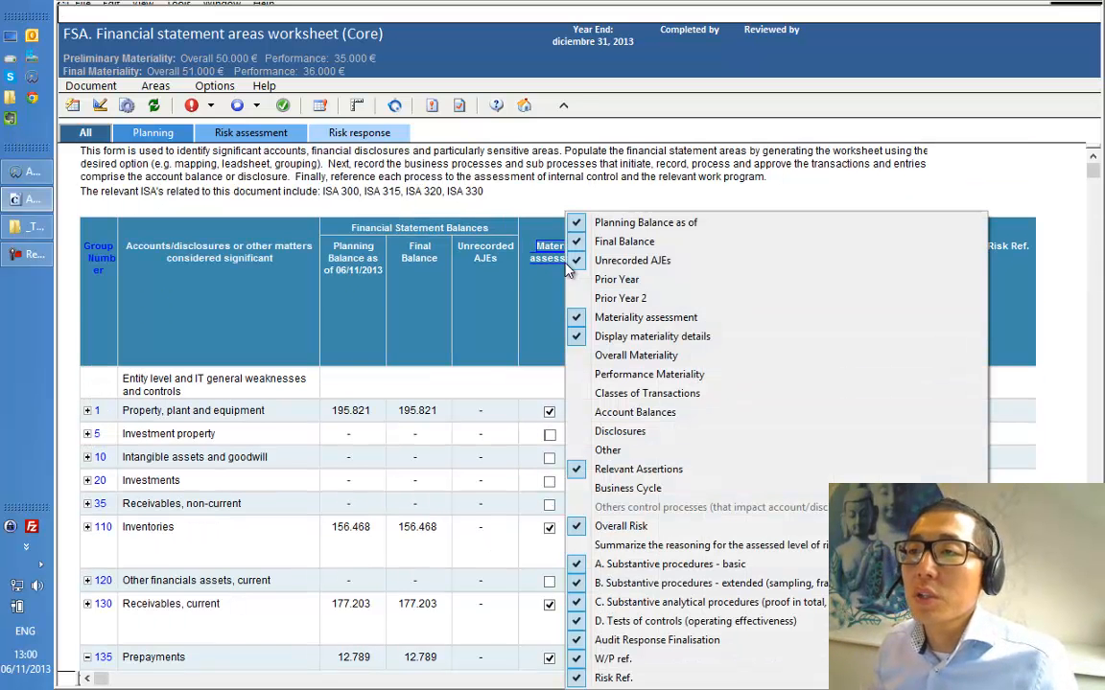
pyautogui.click(575, 337)
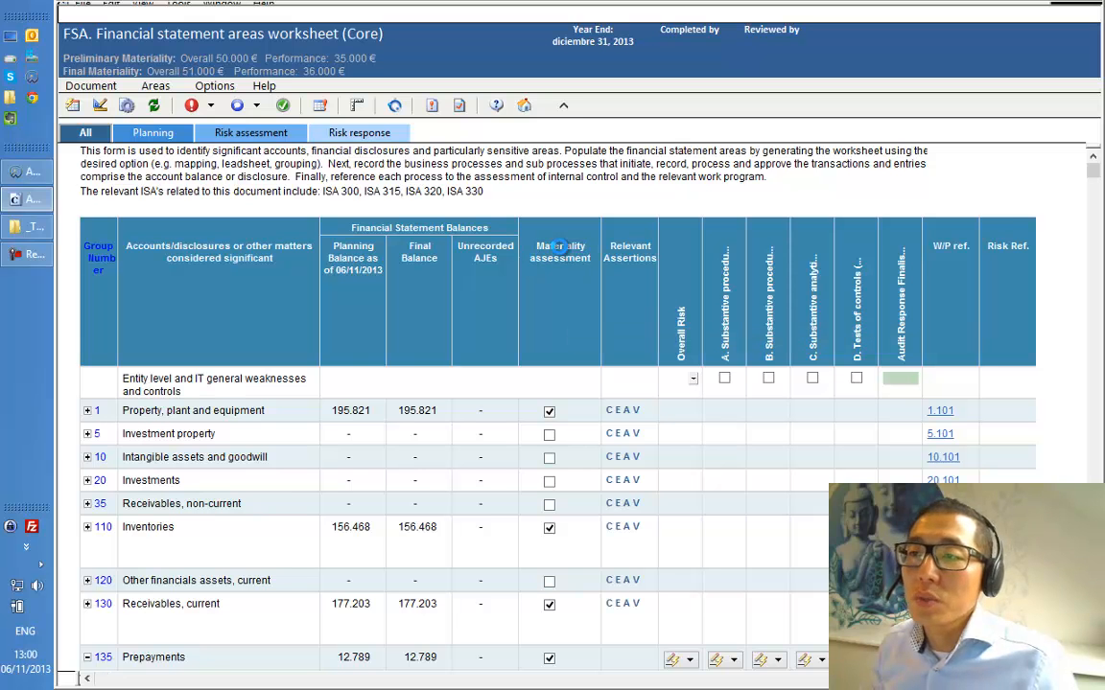
pyautogui.rightClick(562, 251)
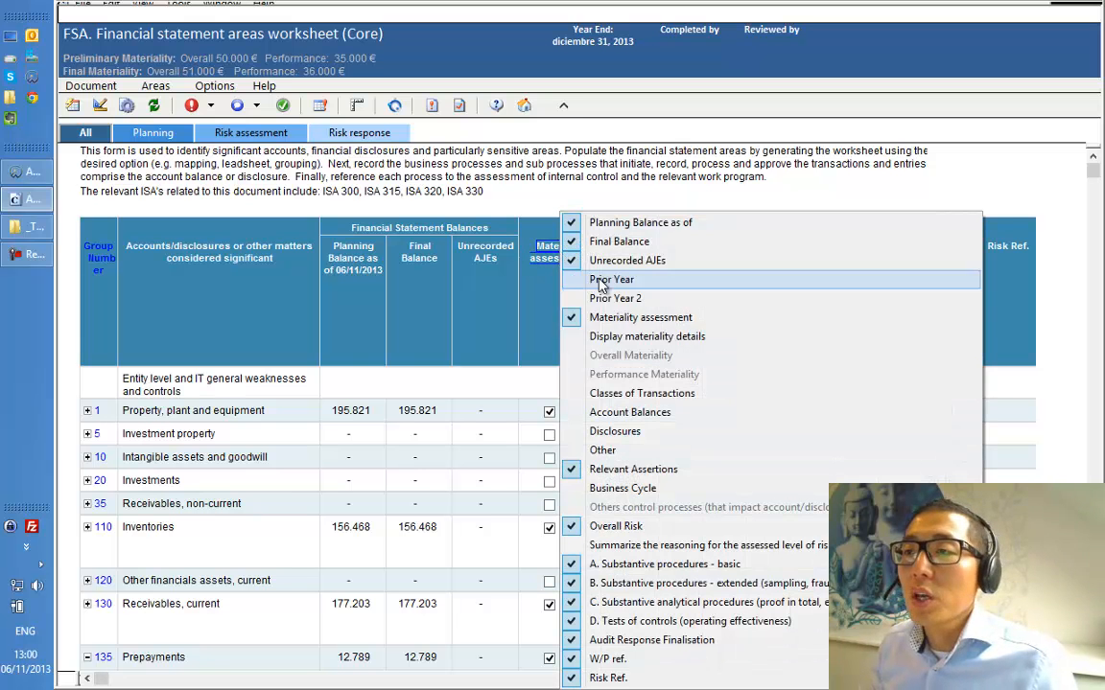
pyautogui.click(625, 339)
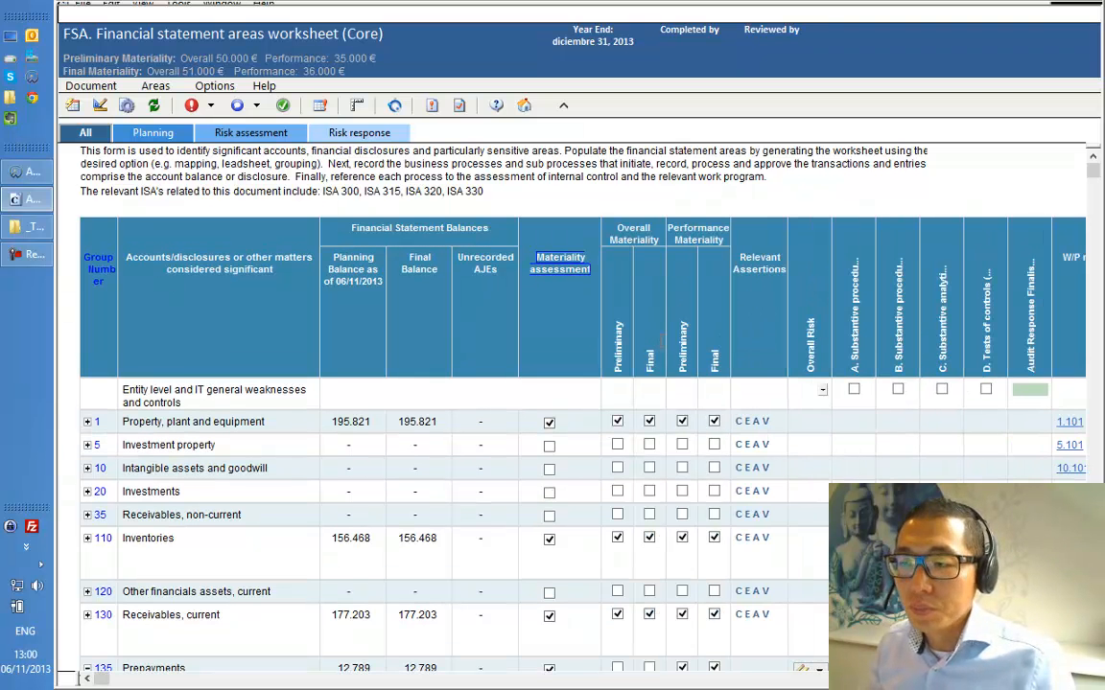
pyautogui.scroll(-3, 661, 343)
pyautogui.scroll(-2, 660, 340)
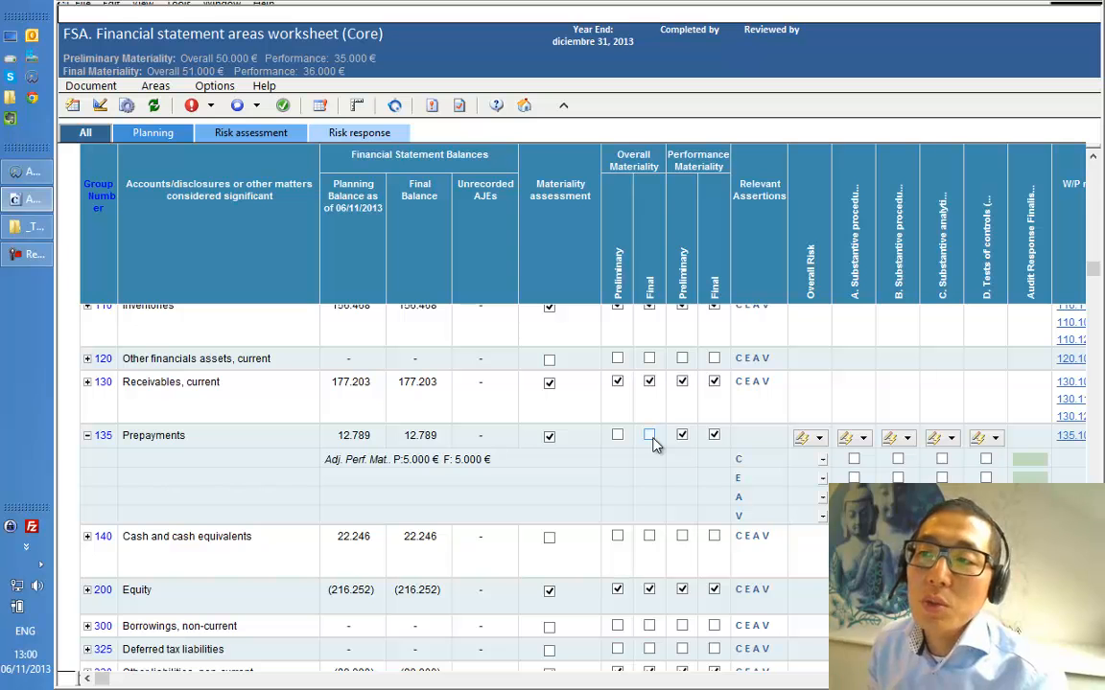
# Examine the calculation explanation behind the preliminary Performance Materiality assessment of Prepayments
pyautogui.moveTo(684, 437)
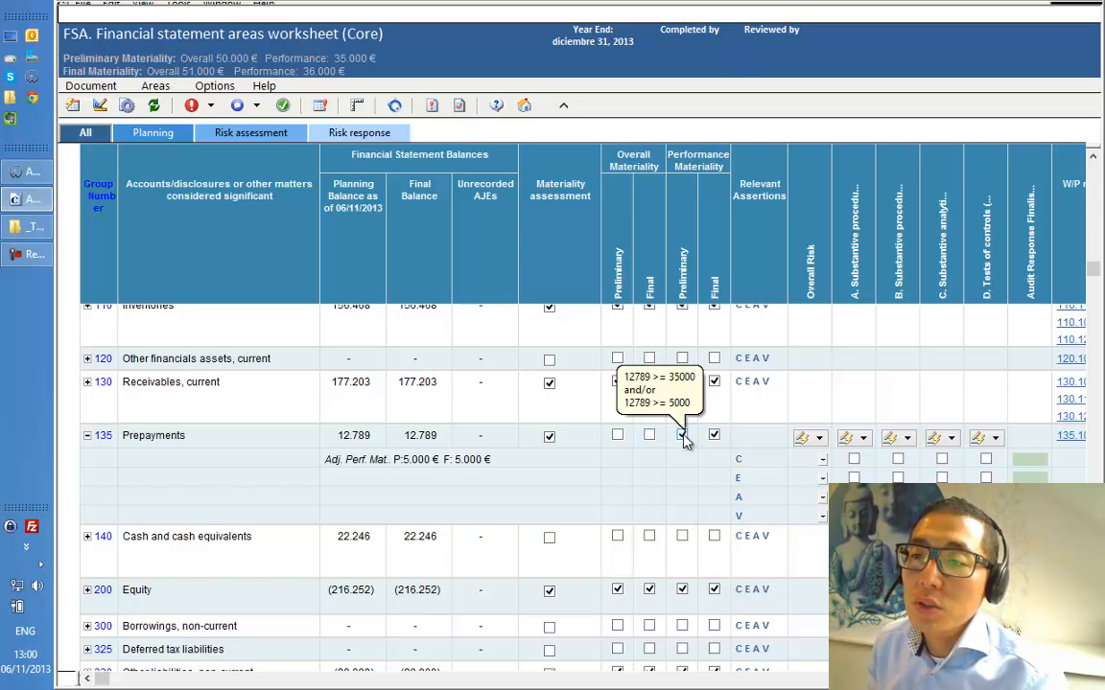
pyautogui.click(683, 437)
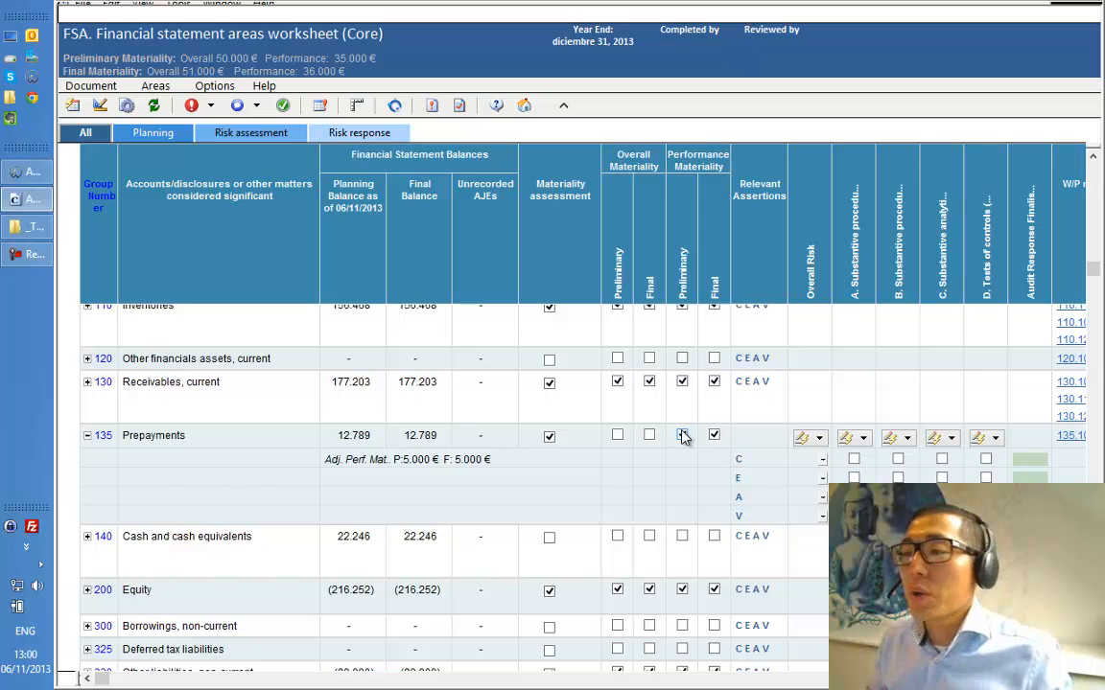
pyautogui.click(682, 437)
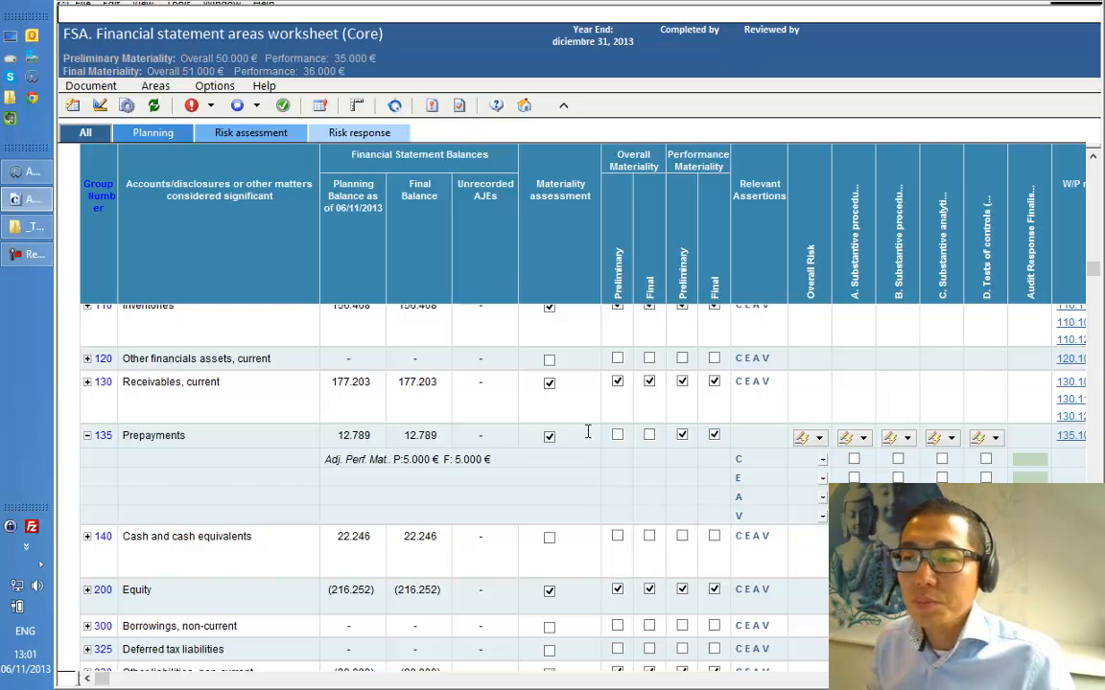
# Turn off Display materiality details to hide the Overall and Performance Materiality columns
pyautogui.click(575, 194)
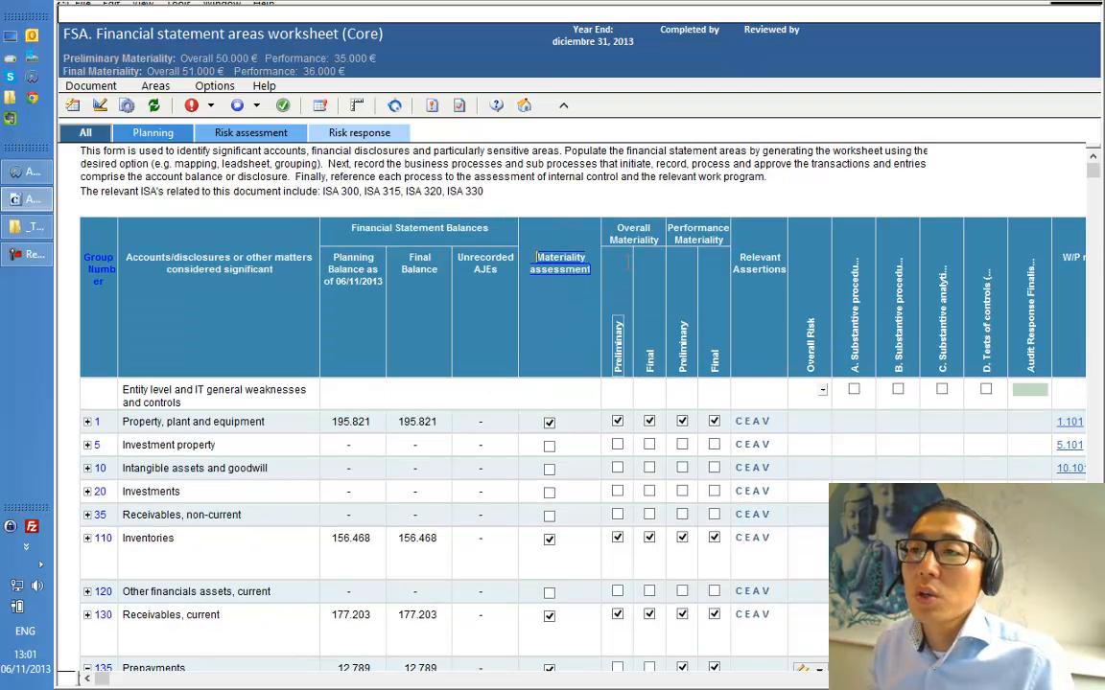
pyautogui.rightClick(548, 275)
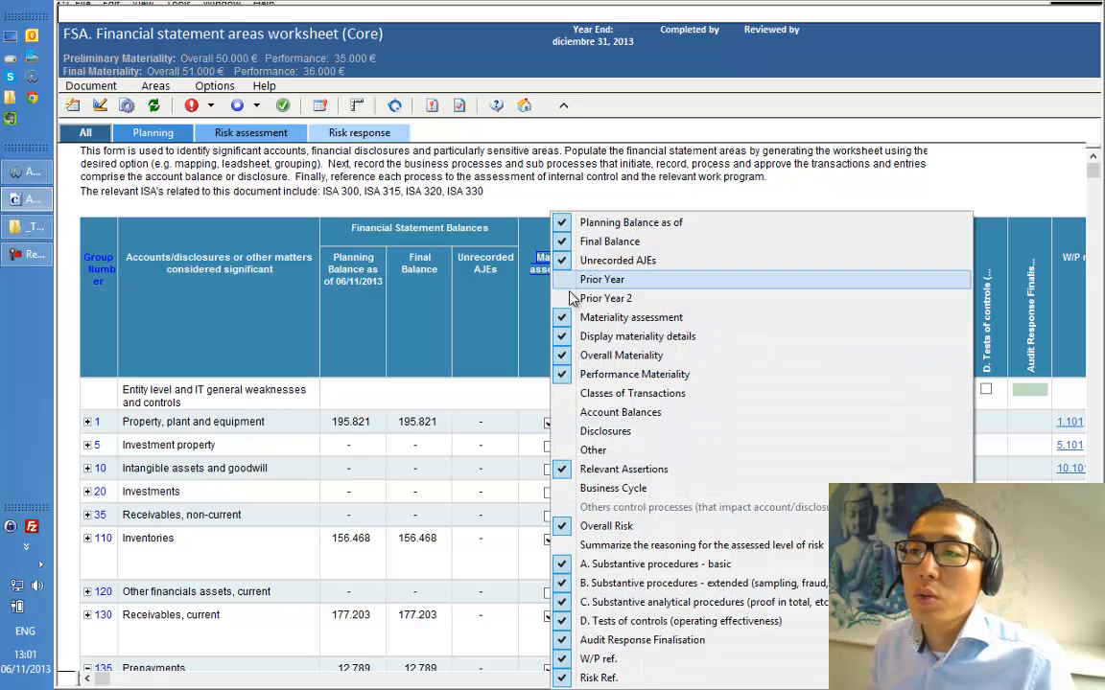
pyautogui.click(595, 337)
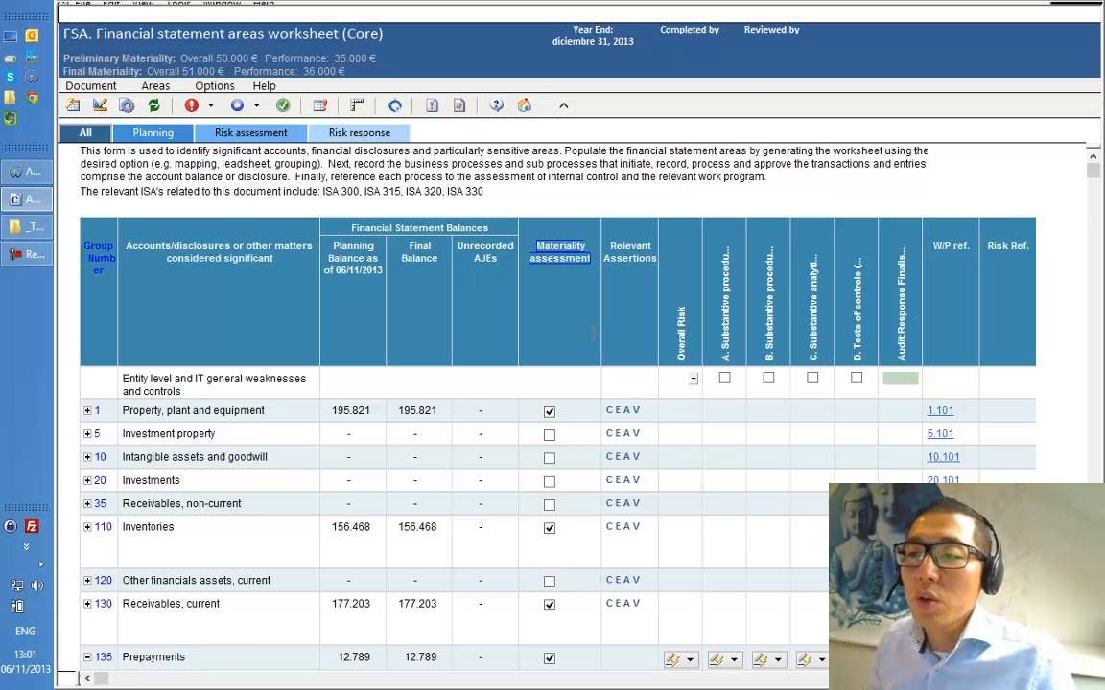
# Override the materiality assessments, marking Cash and cash equivalents as material and Payables as not material
pyautogui.scroll(-3, 592, 333)
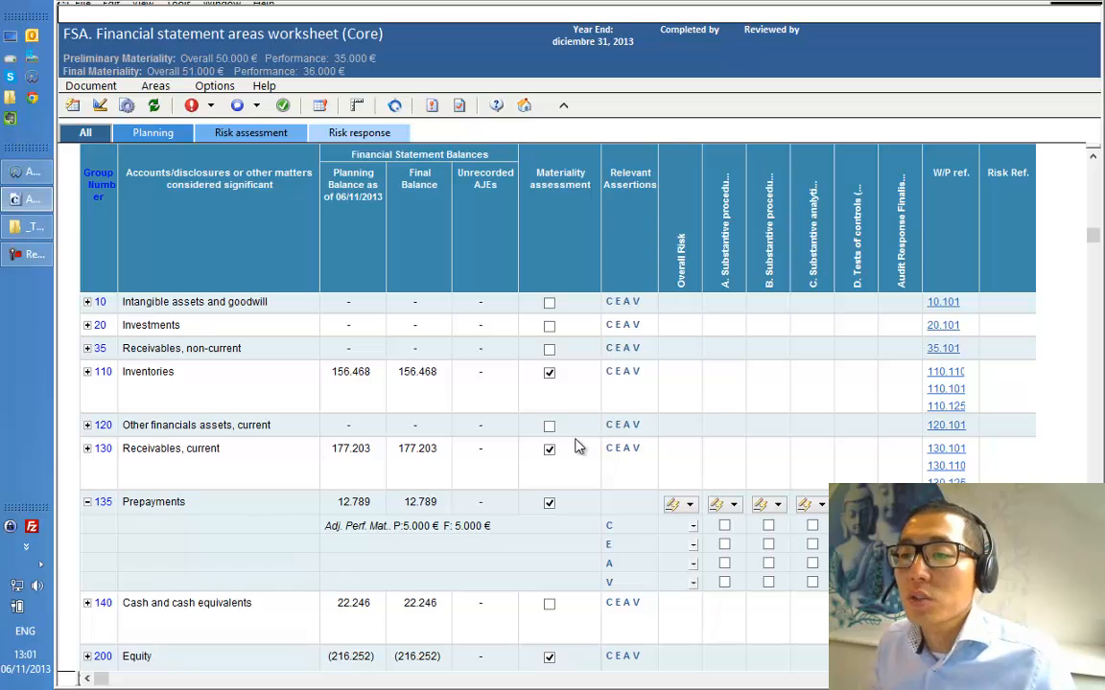
pyautogui.scroll(-5, 578, 445)
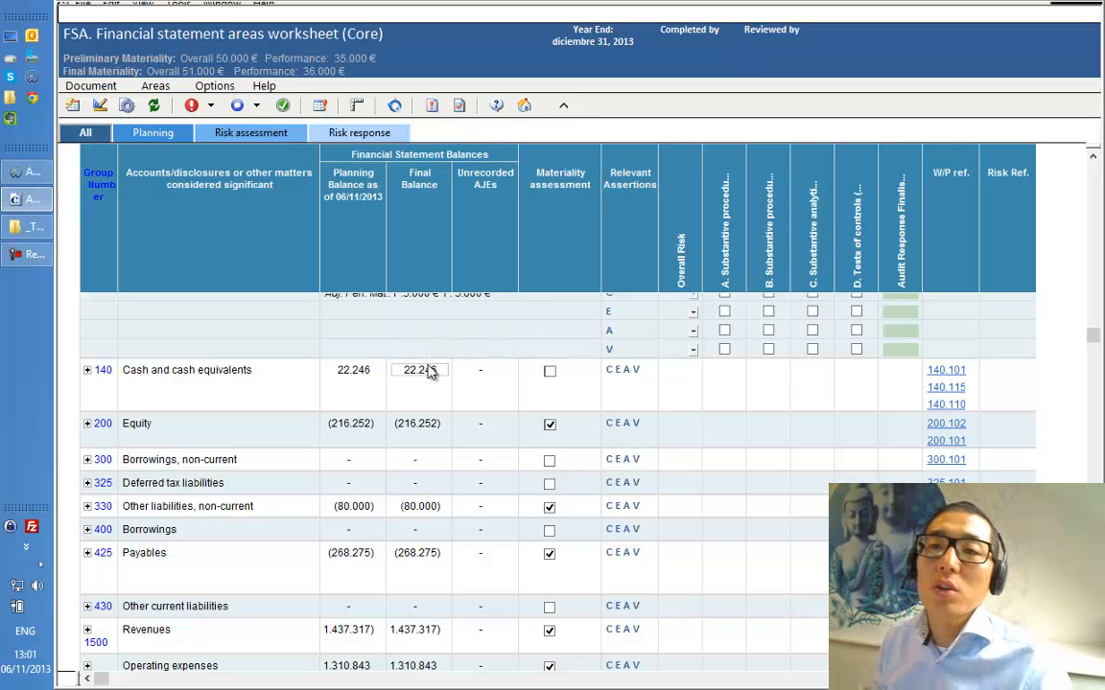
pyautogui.click(551, 375)
pyautogui.click(550, 423)
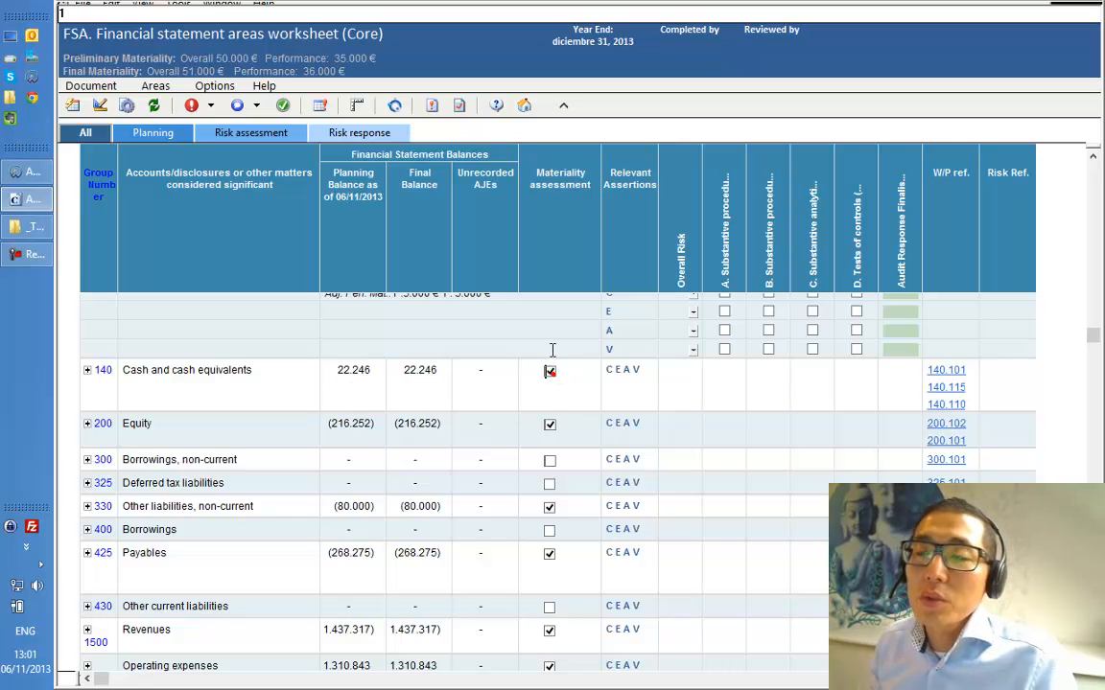
pyautogui.click(552, 373)
pyautogui.click(551, 374)
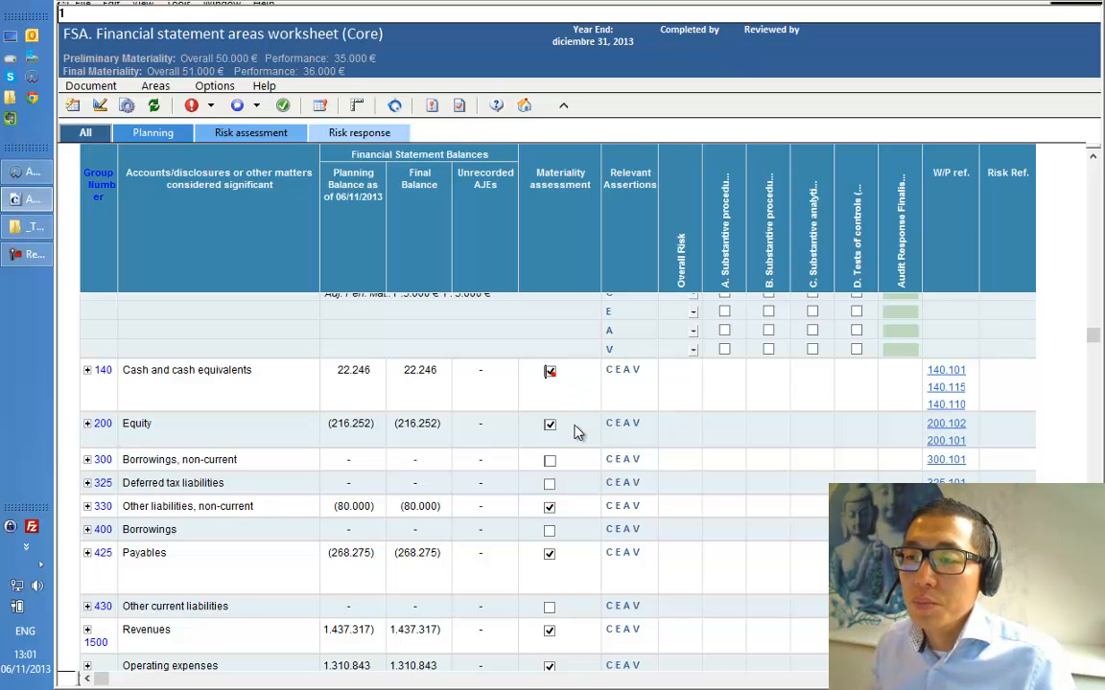
pyautogui.scroll(-3, 575, 431)
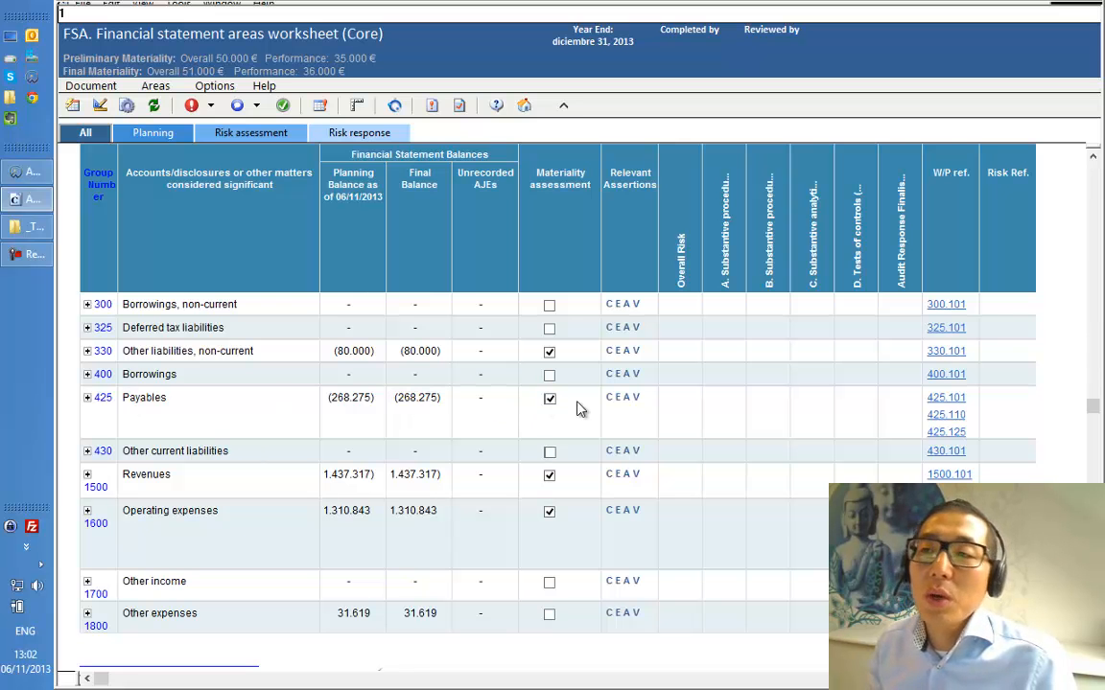
pyautogui.click(550, 402)
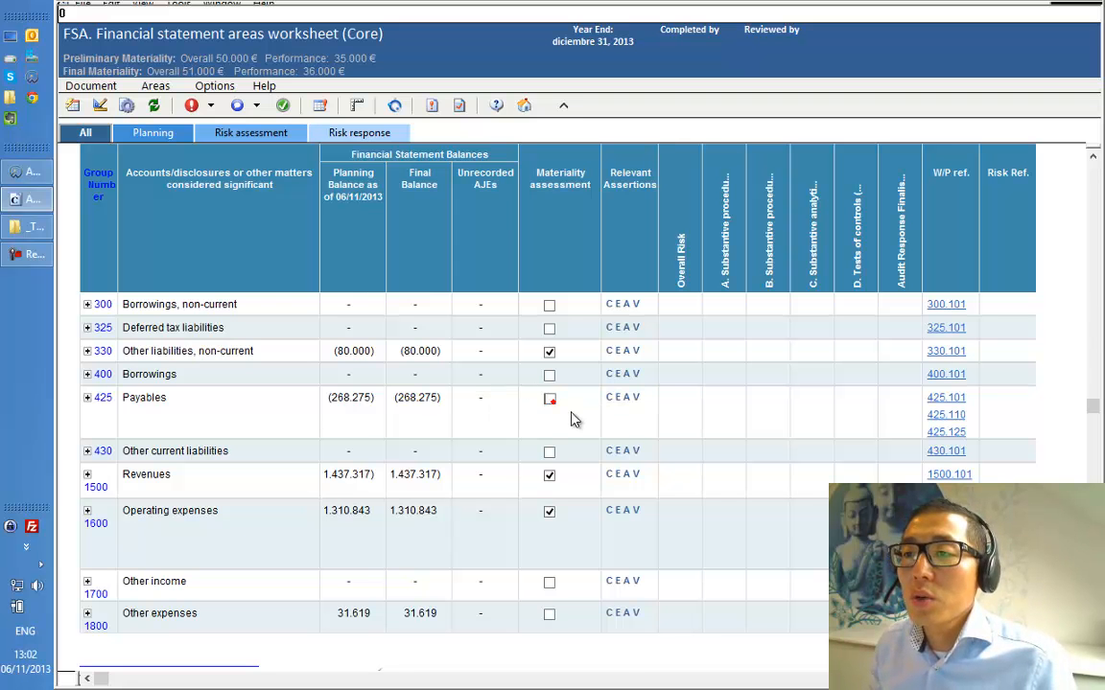
# Remove the override from the materiality assessment of Cash and cash equivalents
pyautogui.scroll(5, 571, 419)
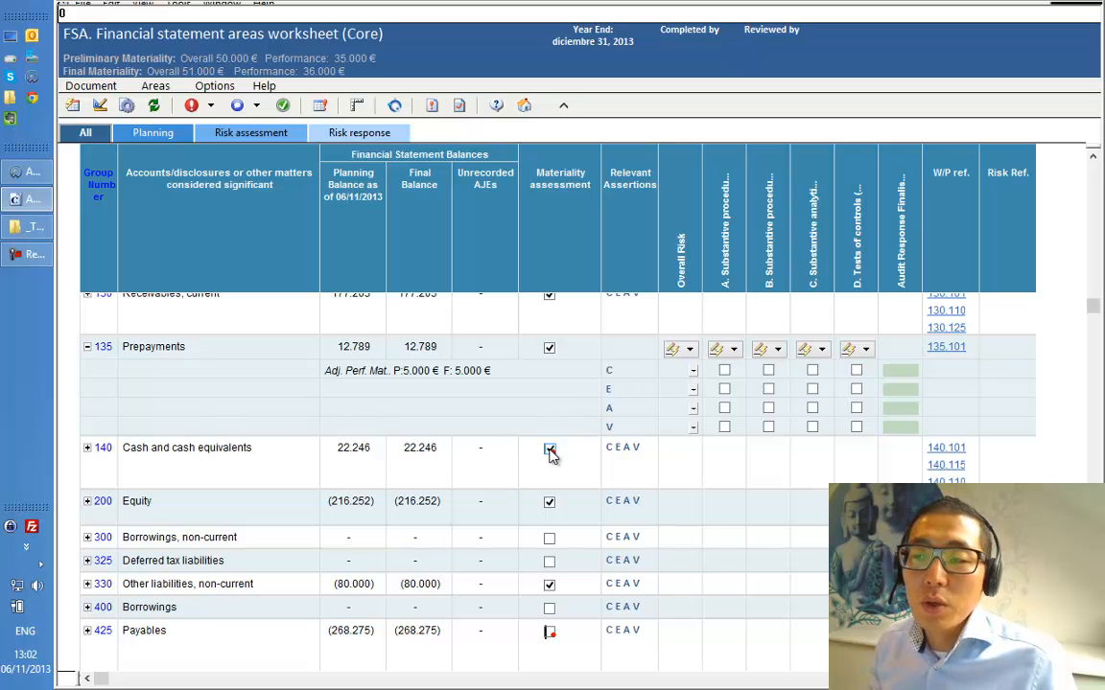
pyautogui.rightClick(550, 455)
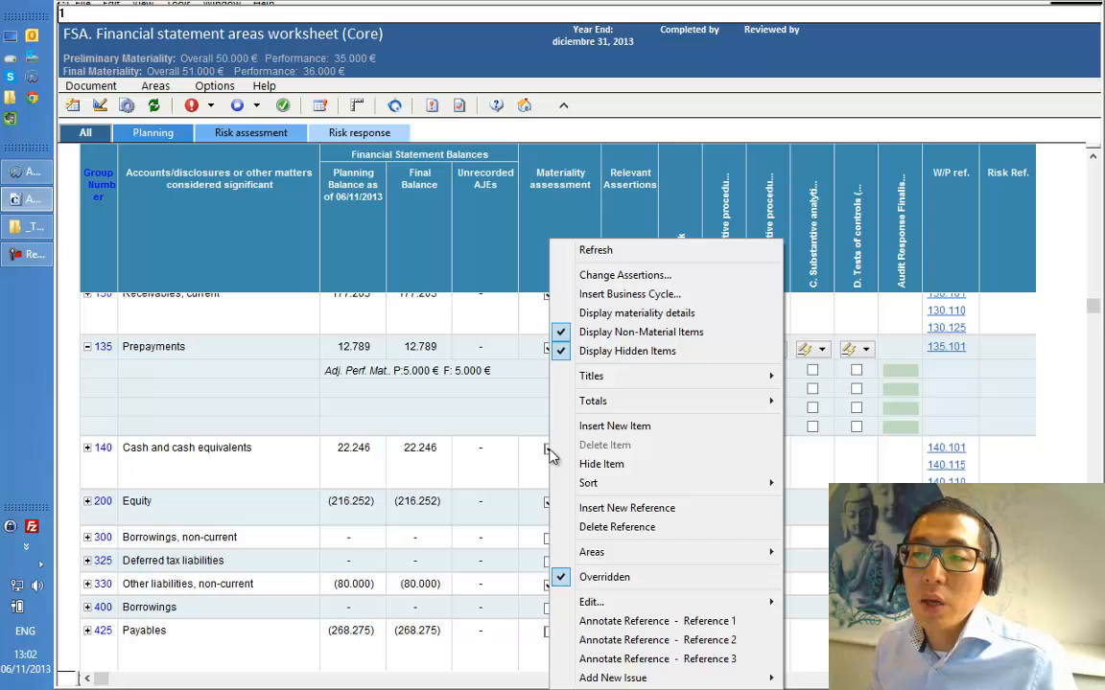
pyautogui.click(605, 578)
pyautogui.click(551, 449)
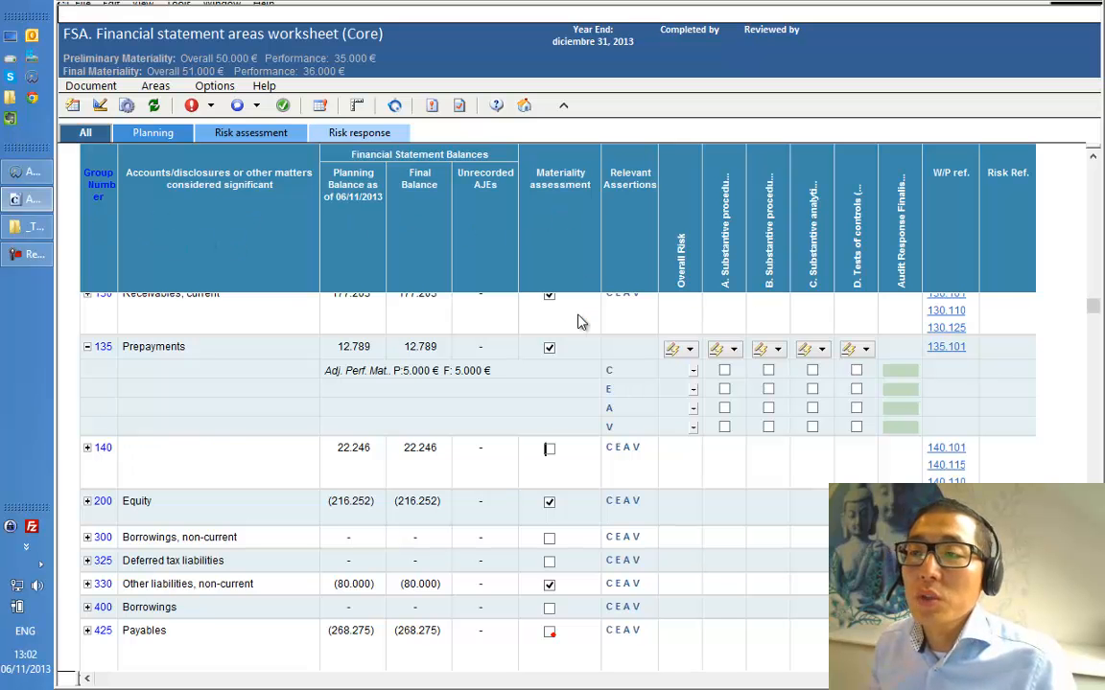
pyautogui.scroll(1, 579, 375)
pyautogui.scroll(3, 579, 375)
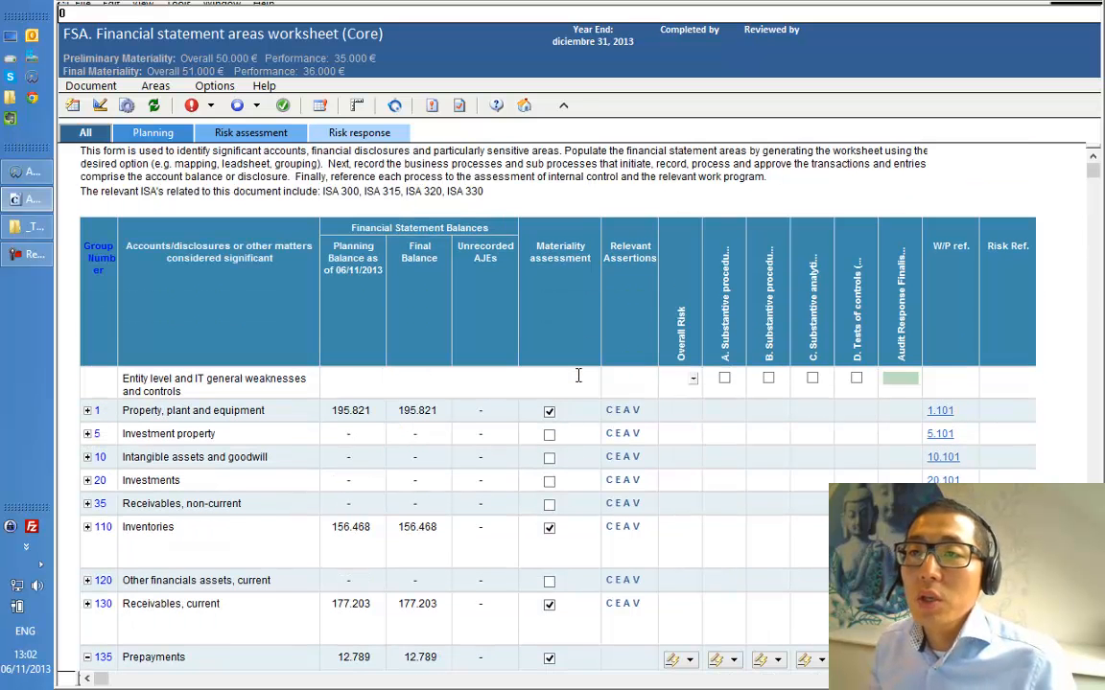
# Open the Audit Optimiser confirmation report and review the documents marked for deletion in Part III - FSA Assessment
pyautogui.scroll(-1, 578, 375)
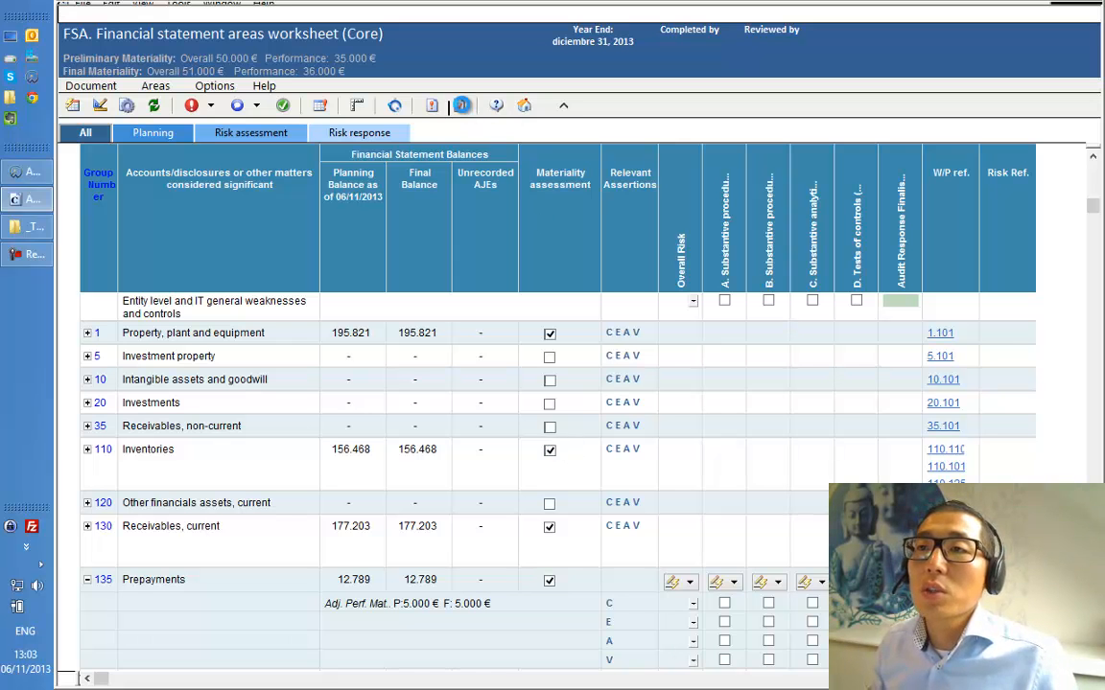
pyautogui.click(460, 106)
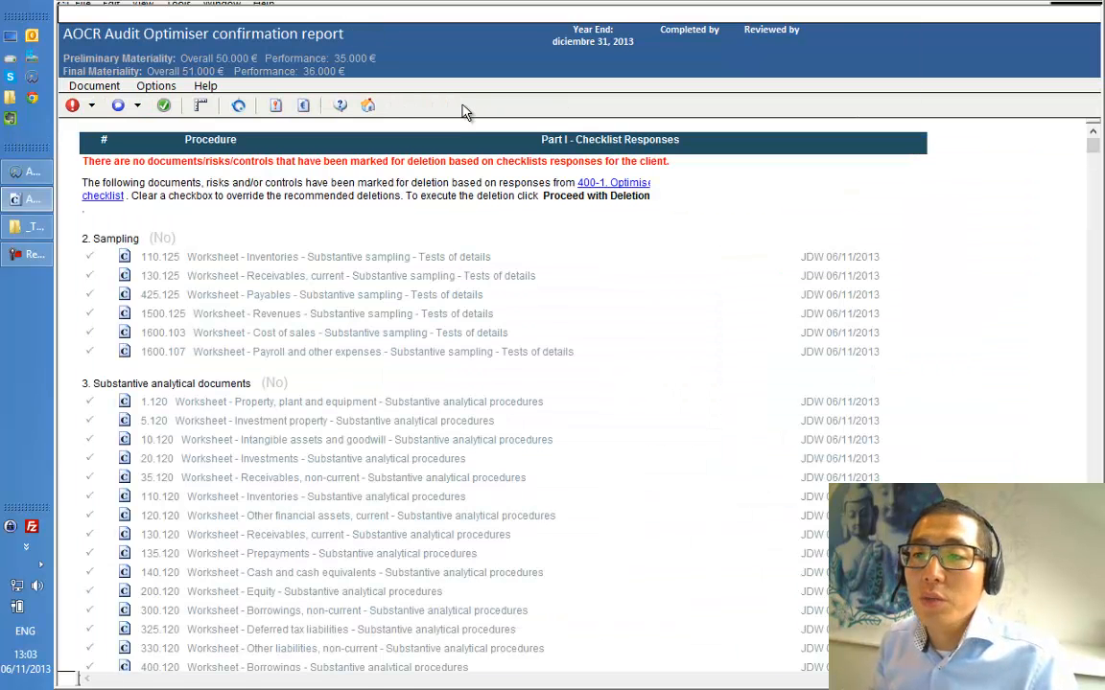
pyautogui.scroll(-7, 559, 415)
pyautogui.scroll(-6, 559, 415)
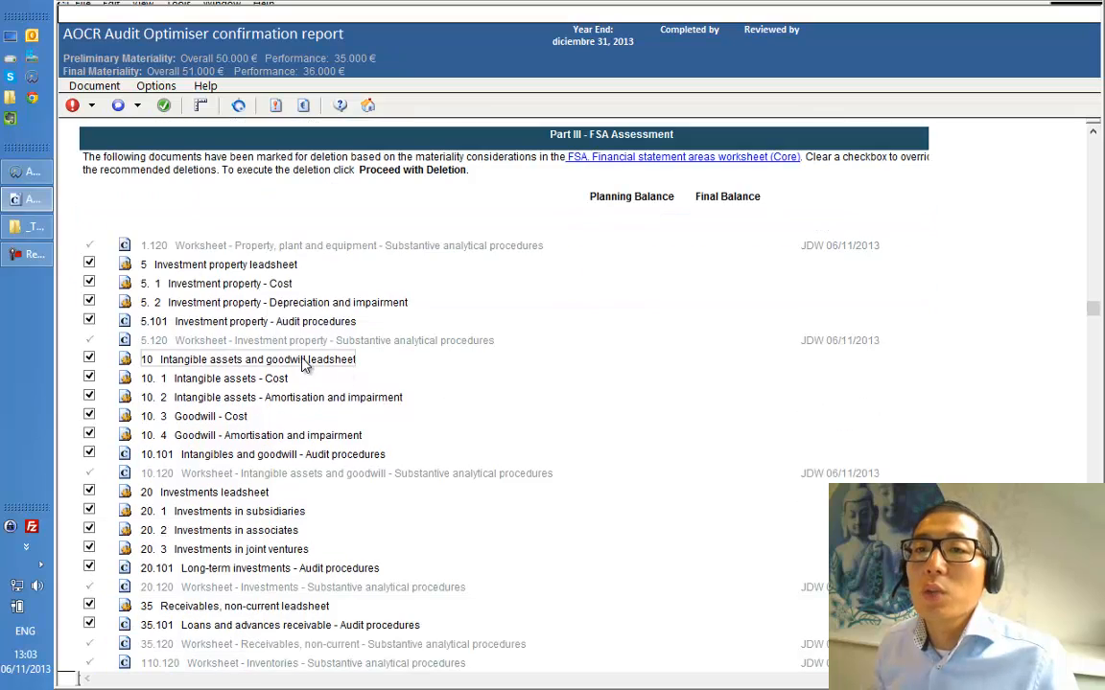
pyautogui.scroll(-6, 295, 374)
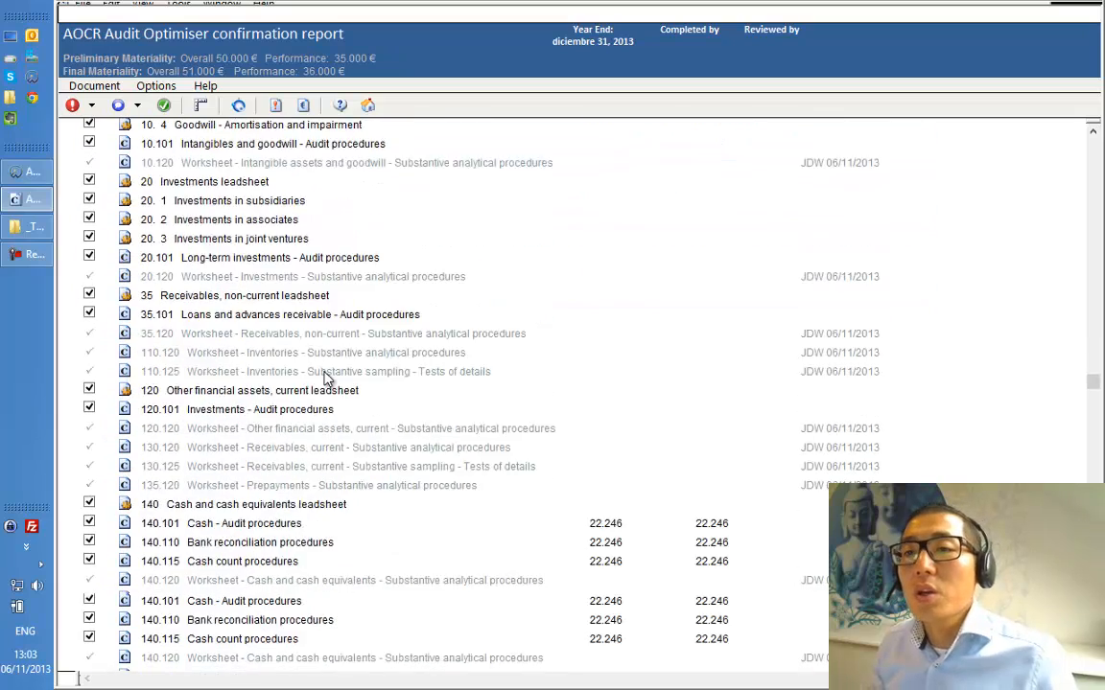
pyautogui.scroll(-3, 324, 379)
pyautogui.scroll(-9, 324, 381)
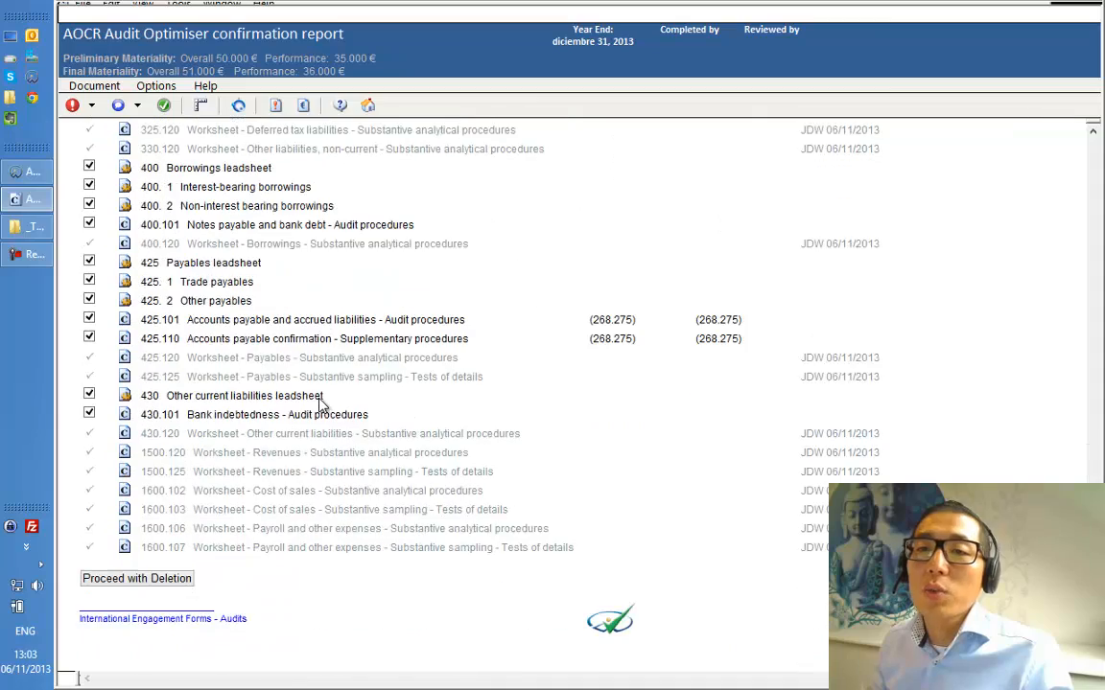
pyautogui.scroll(14, 322, 413)
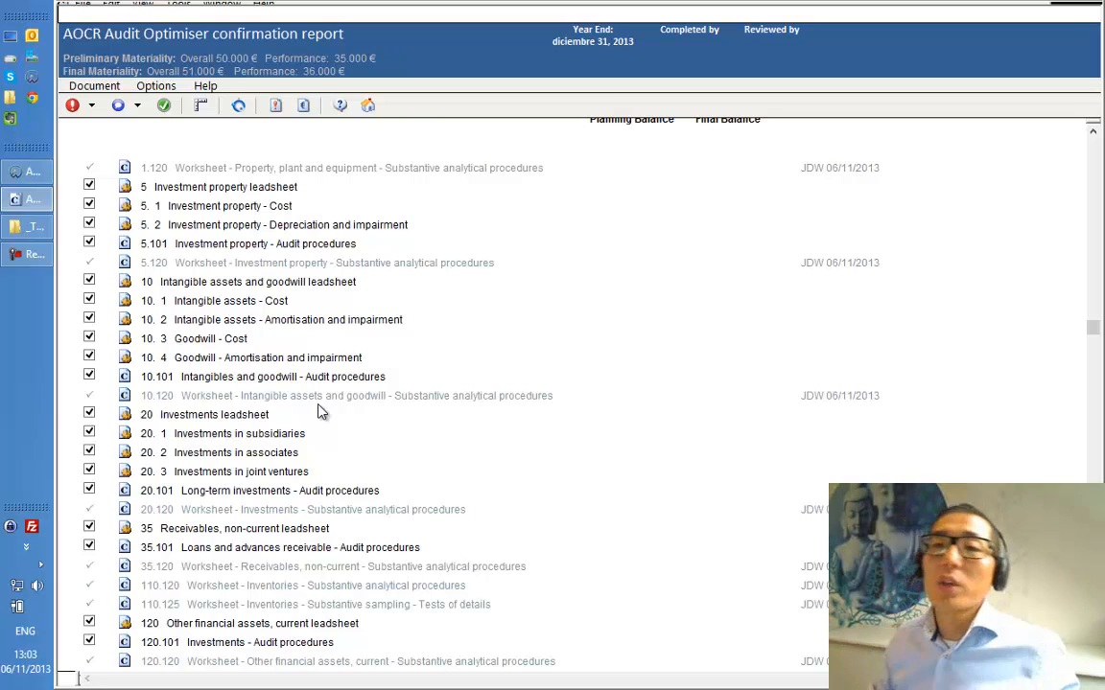
# Check the planning and final balances beside the Cash and cash equivalents and Payables documents marked for deletion
pyautogui.click(294, 240)
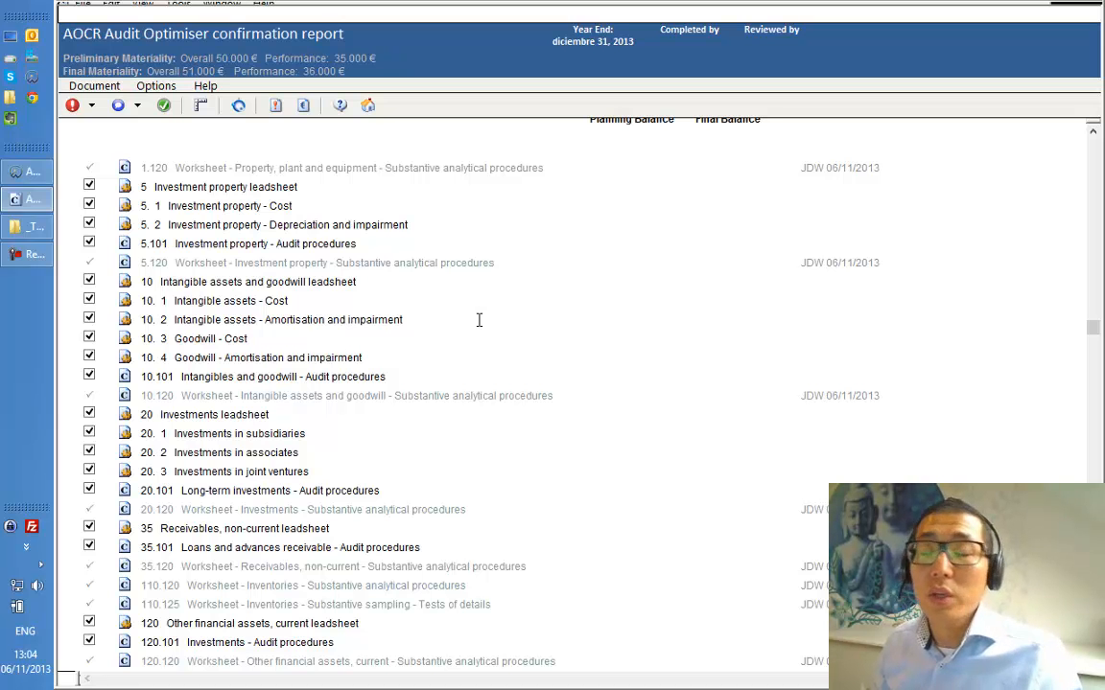
pyautogui.scroll(-7, 478, 320)
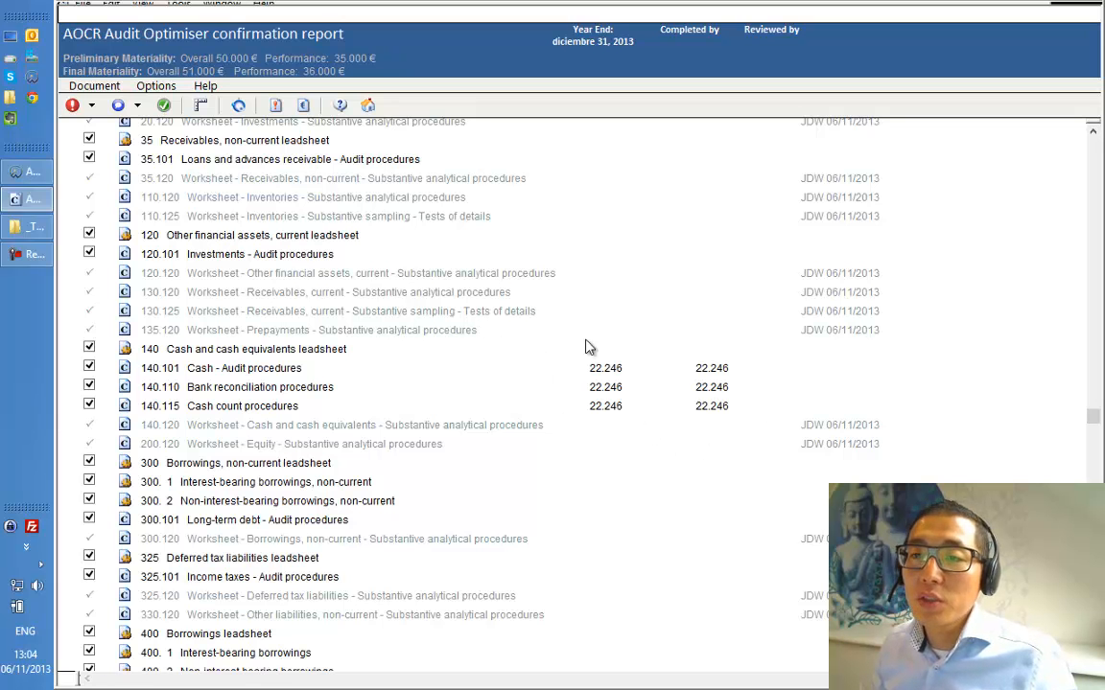
pyautogui.scroll(-4, 587, 367)
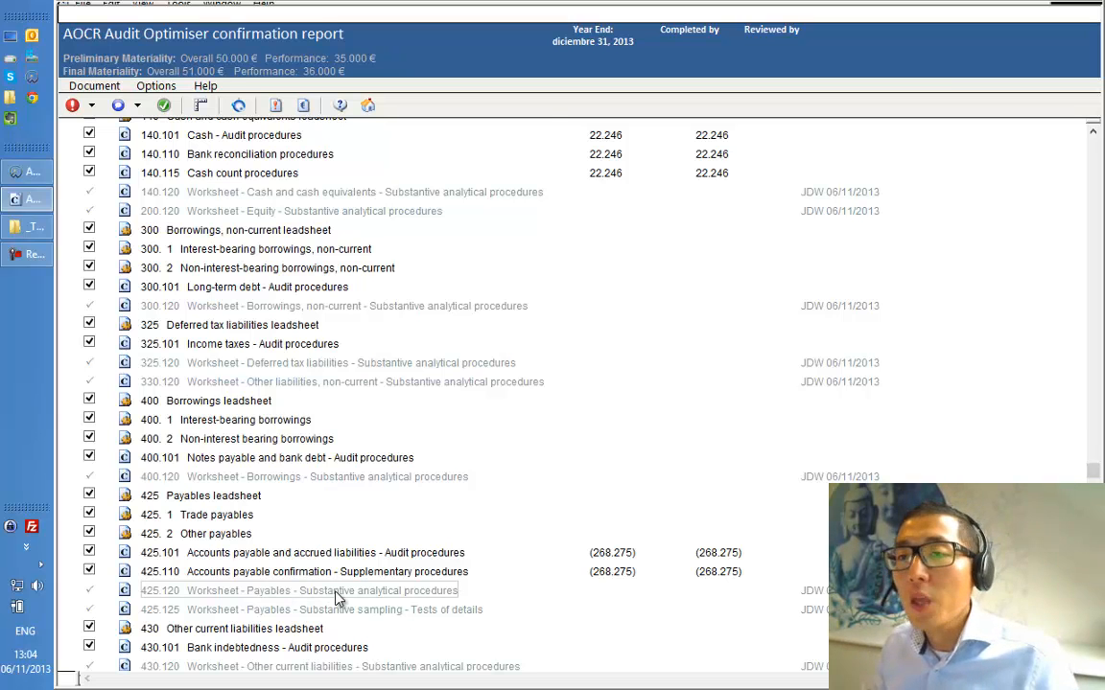
pyautogui.scroll(12, 336, 598)
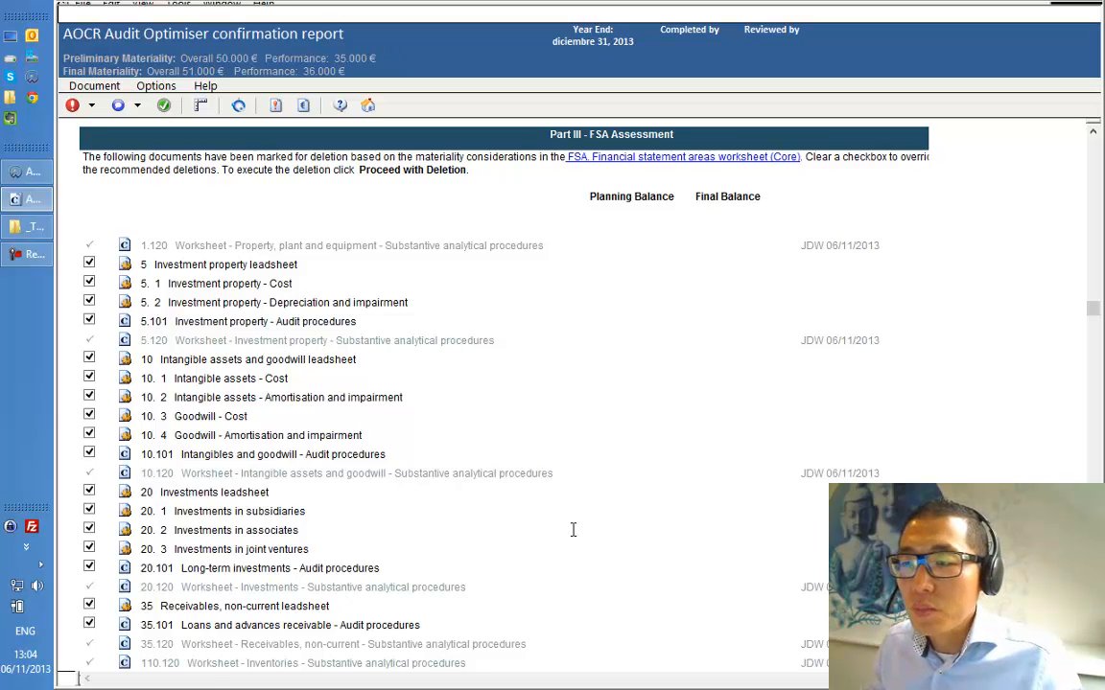
# Proceed with deleting all documents marked in the confirmation report and confirm their removal from the client file
pyautogui.scroll(-7, 572, 529)
pyautogui.scroll(-12, 573, 529)
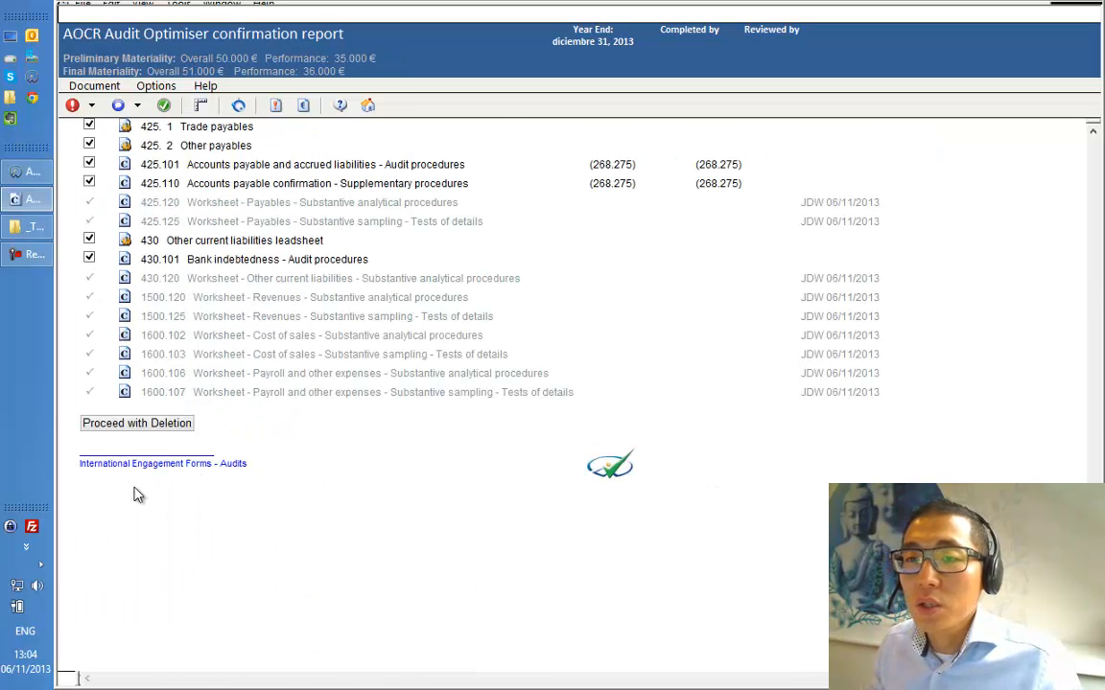
pyautogui.click(154, 434)
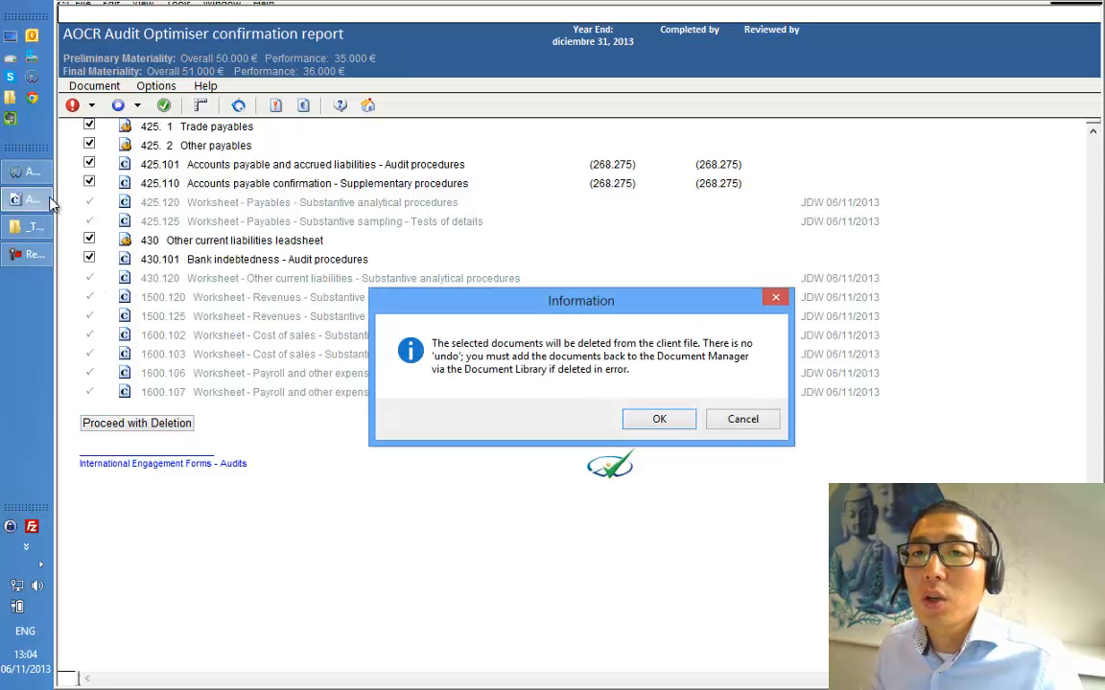
pyautogui.click(662, 420)
# Switch to the CaseWare Working Papers Document Manager and review the Assets, Liabilities And Equity and Income Statement audit plan folders
pyautogui.click(33, 172)
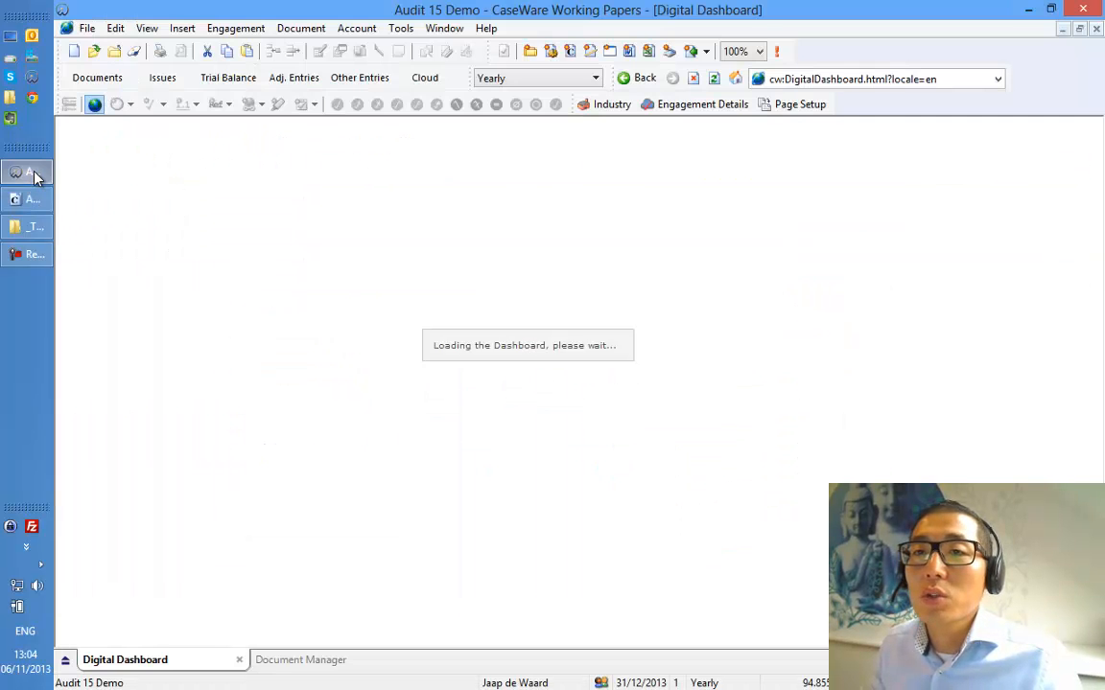
pyautogui.click(97, 81)
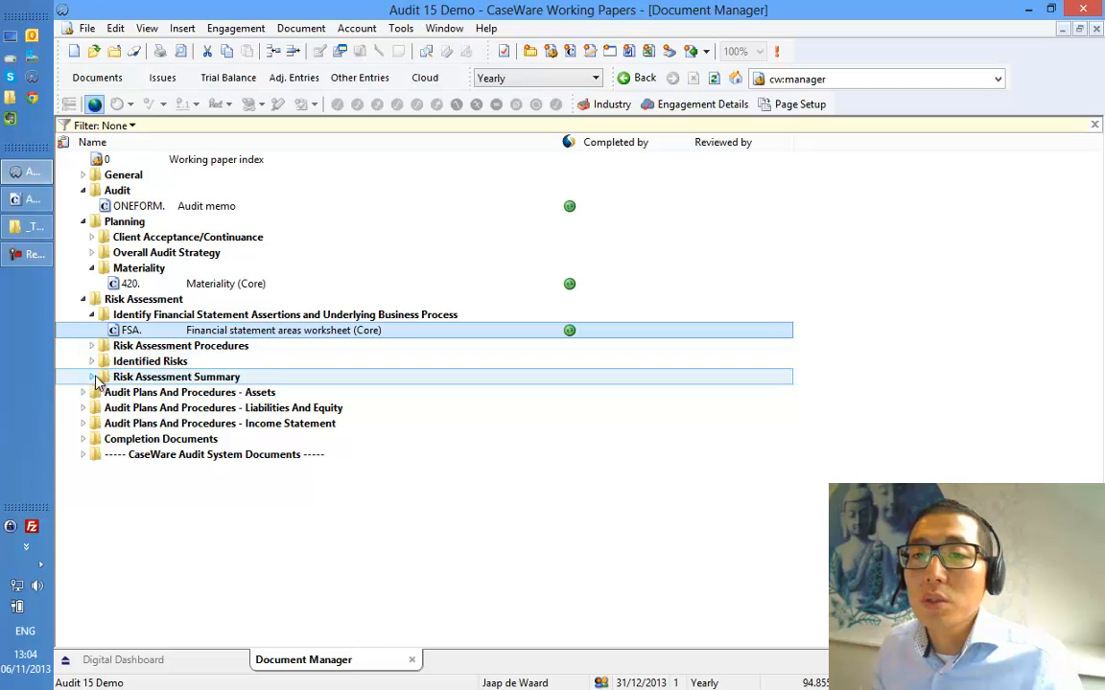
pyautogui.click(83, 392)
pyautogui.click(83, 470)
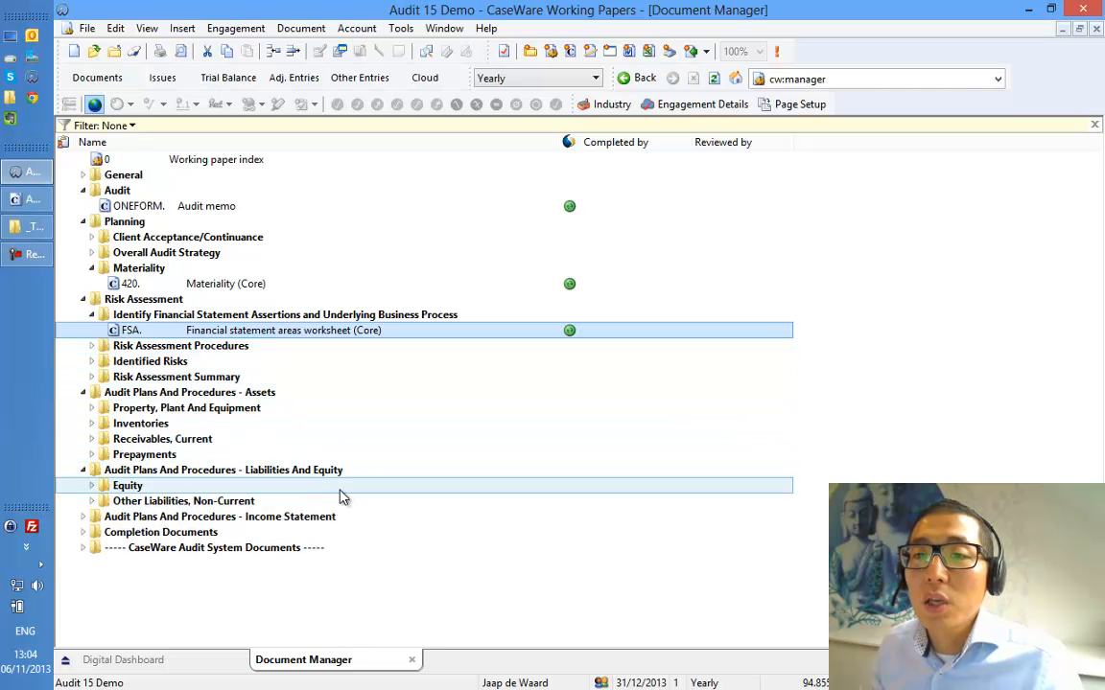
pyautogui.click(82, 518)
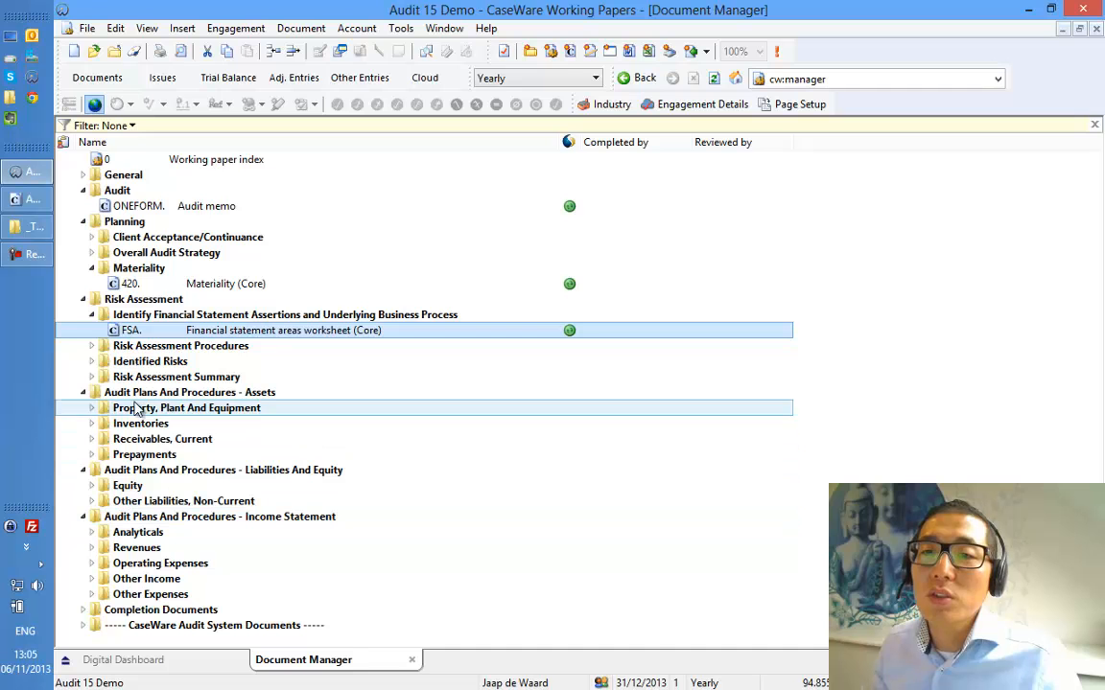
# Look up the removed documents in the AuditINT Document Library under the Assets and Liabilities And Equity audit plans, and close the library
pyautogui.click(707, 52)
pyautogui.click(731, 98)
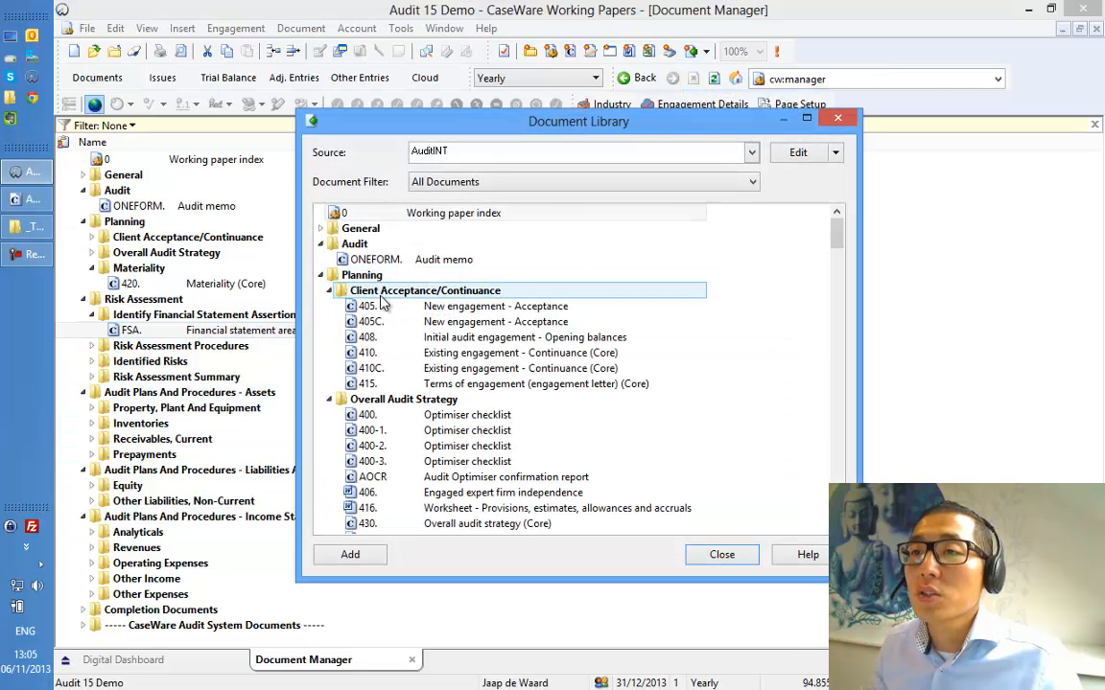
pyautogui.click(321, 275)
pyautogui.click(322, 323)
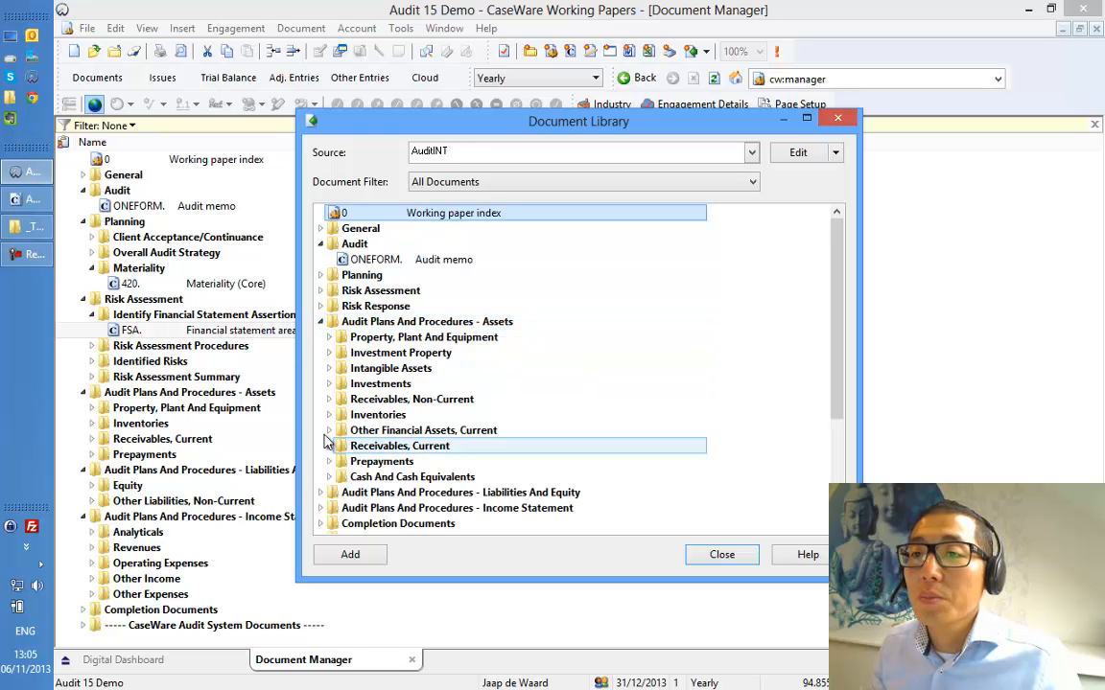
pyautogui.click(321, 493)
pyautogui.moveTo(391, 355); pyautogui.dragTo(398, 381)
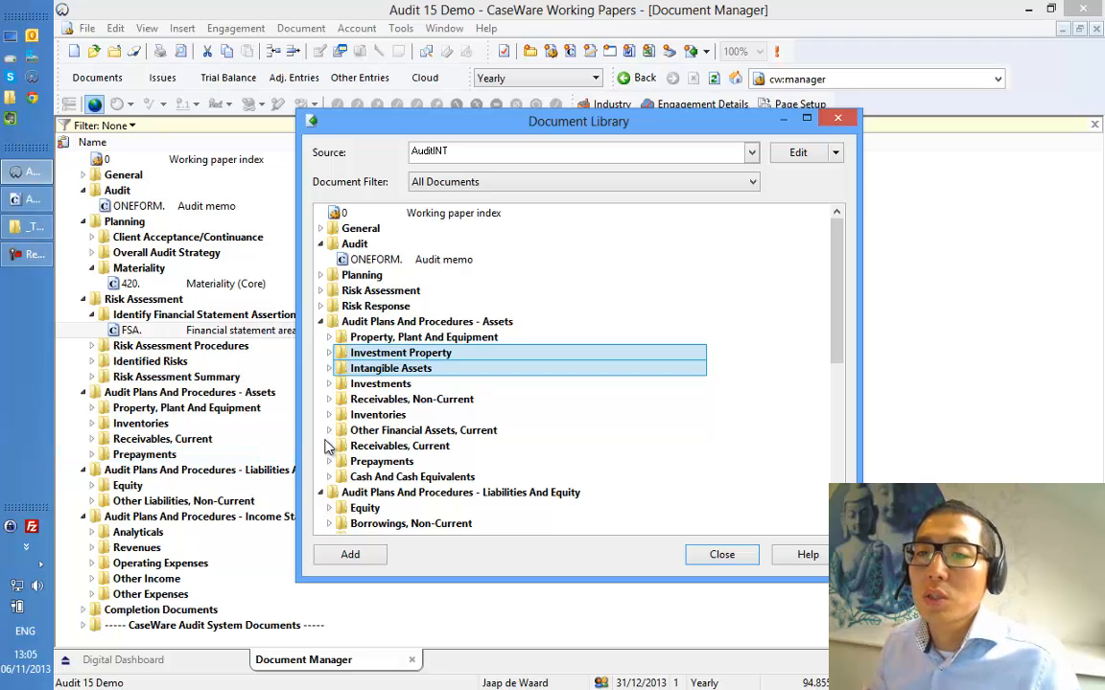
pyautogui.click(721, 555)
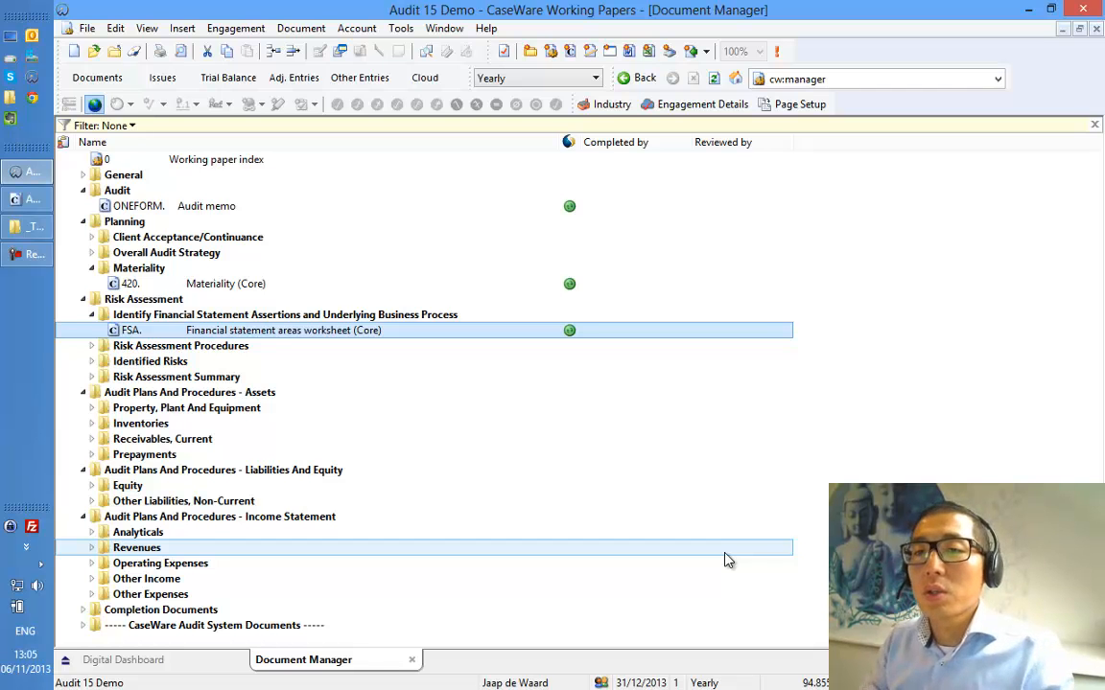
# Close the Audit Optimiser confirmation report and open the ONEFORM Audit memo from the Document Manager
pyautogui.click(26, 201)
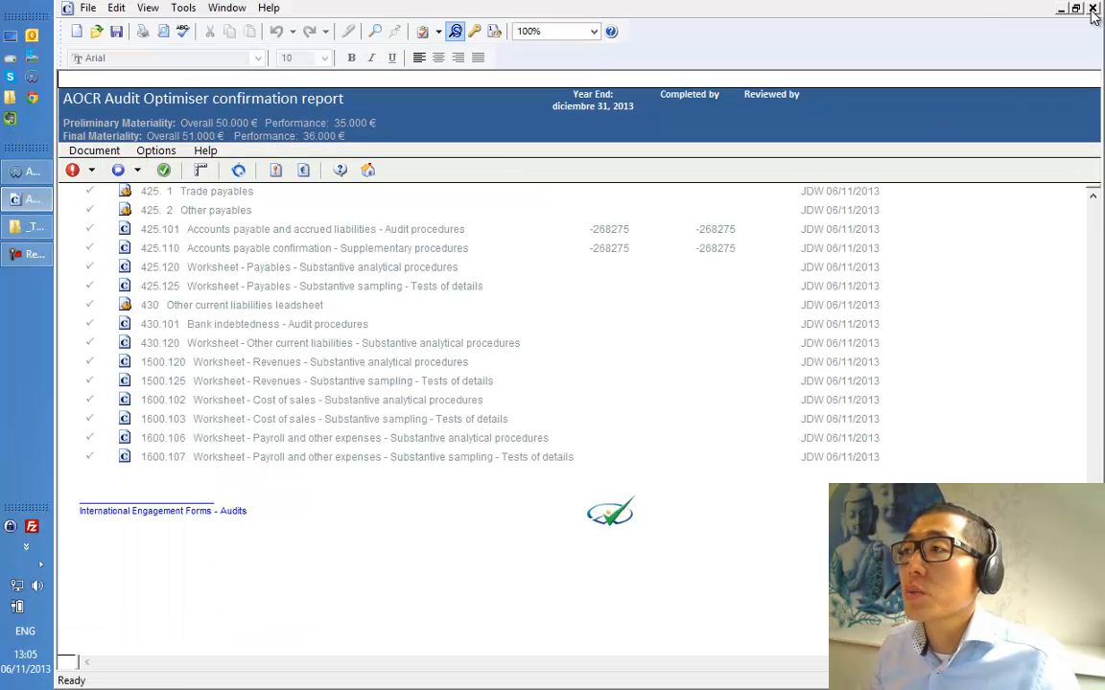
pyautogui.click(1091, 10)
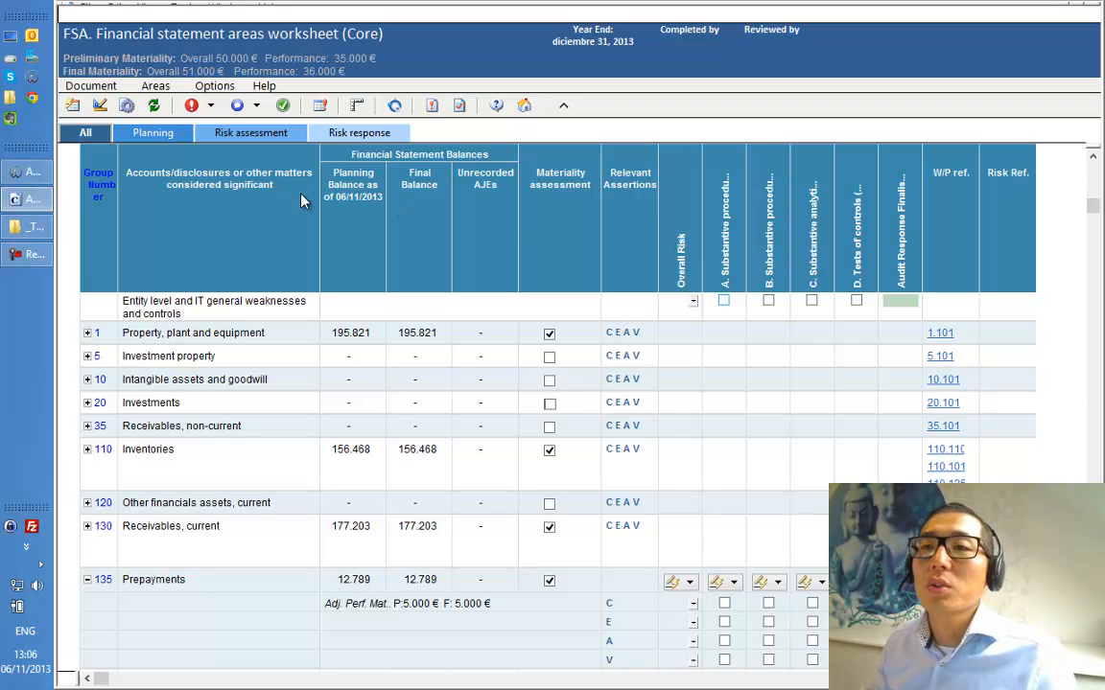
pyautogui.click(26, 171)
pyautogui.doubleClick(206, 207)
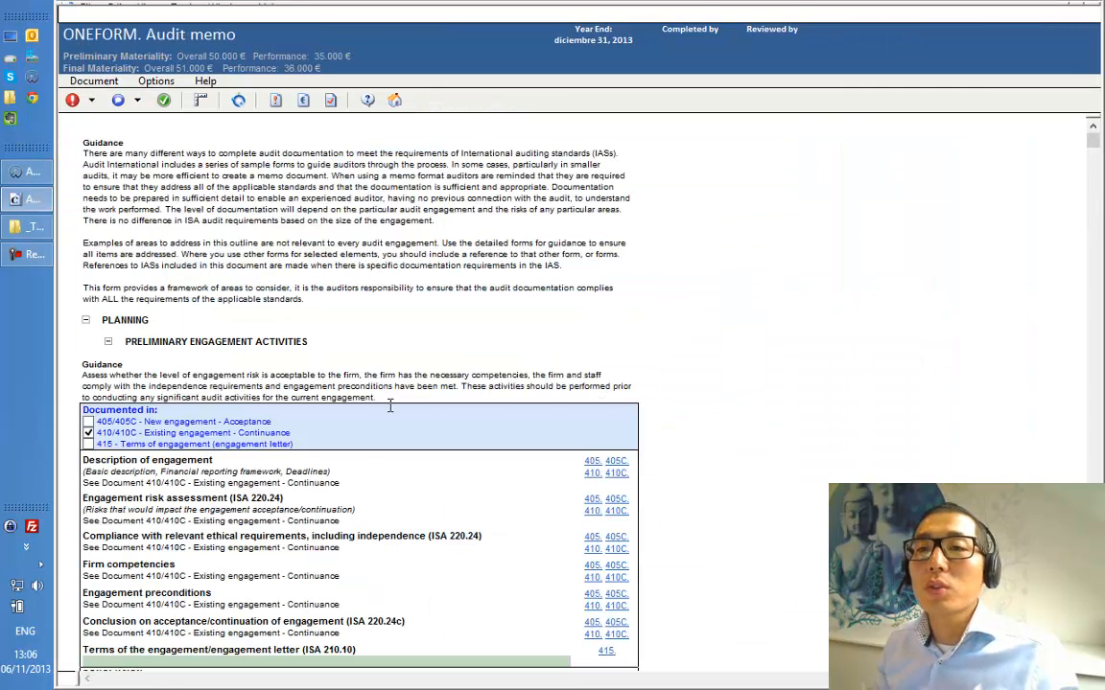
# Collapse the Preliminary Engagement Activities and Team Planning Discussions sections, and review the Understanding the Entity and Its Environment section
pyautogui.click(108, 341)
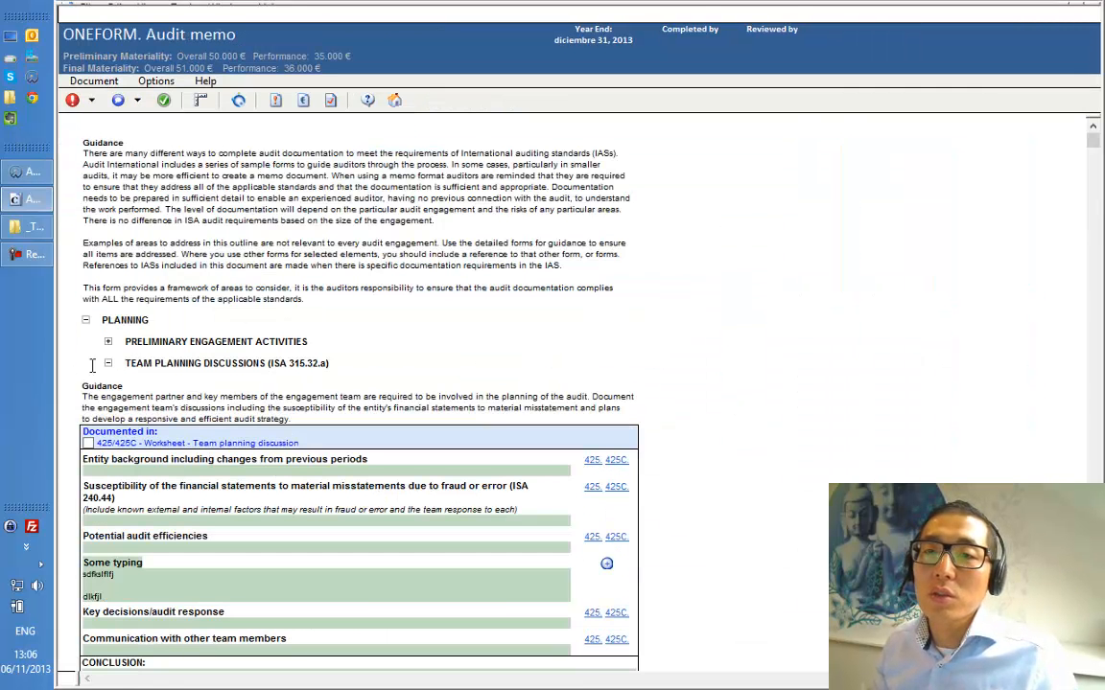
pyautogui.click(107, 363)
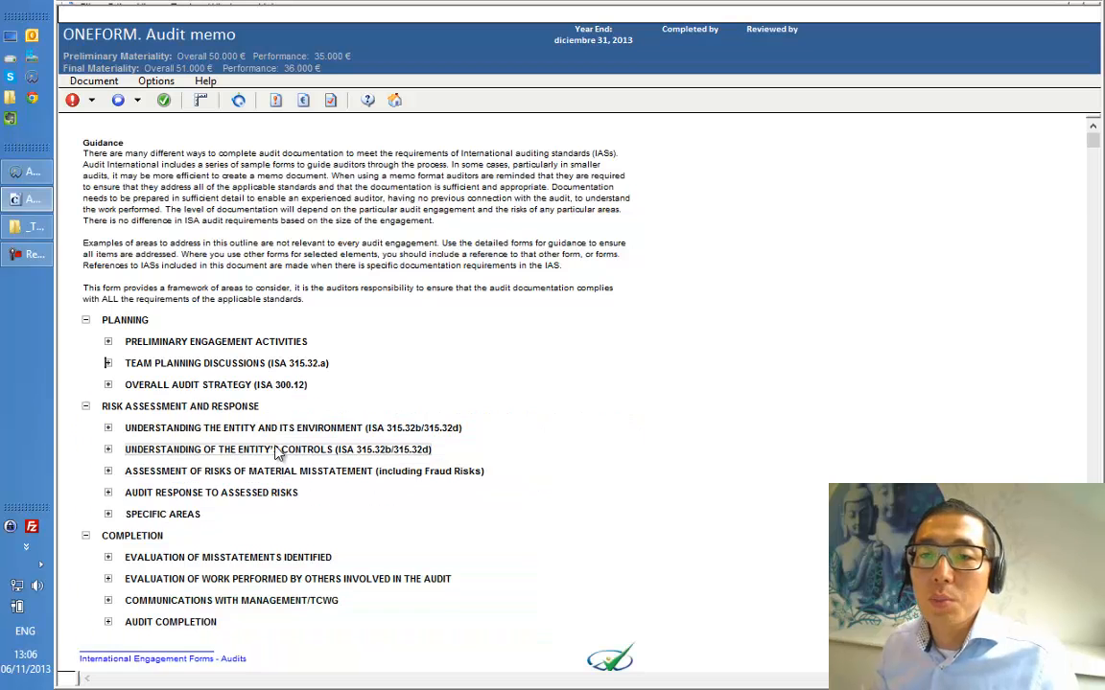
pyautogui.click(107, 428)
pyautogui.scroll(-3, 295, 450)
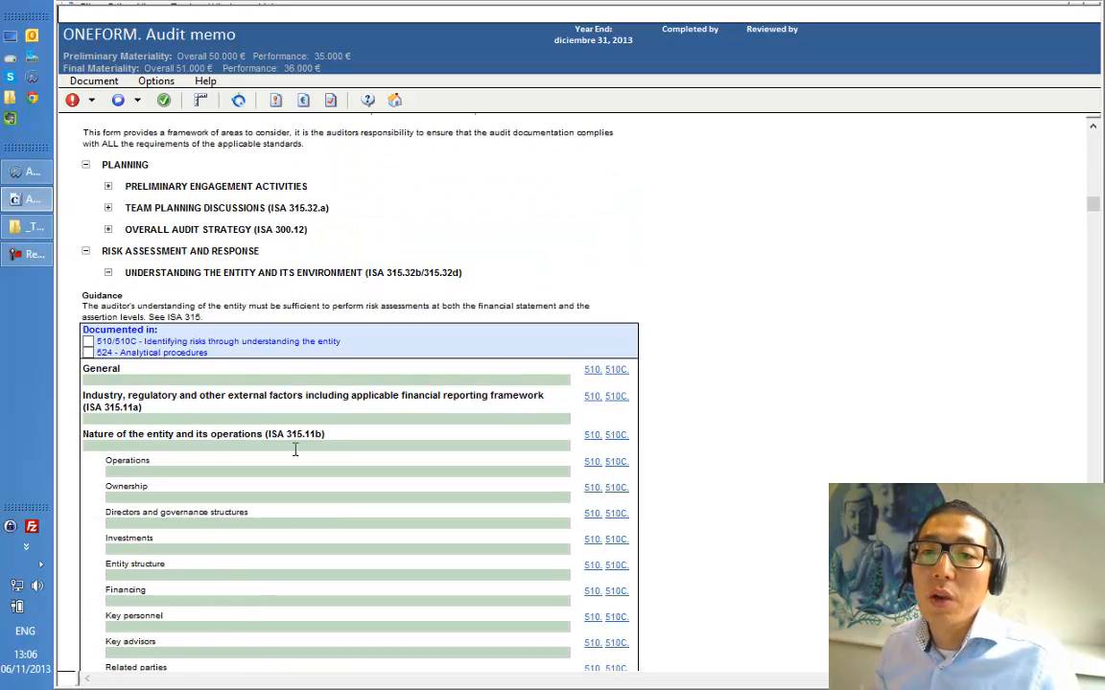
pyautogui.scroll(-2, 295, 450)
pyautogui.scroll(-2, 762, 541)
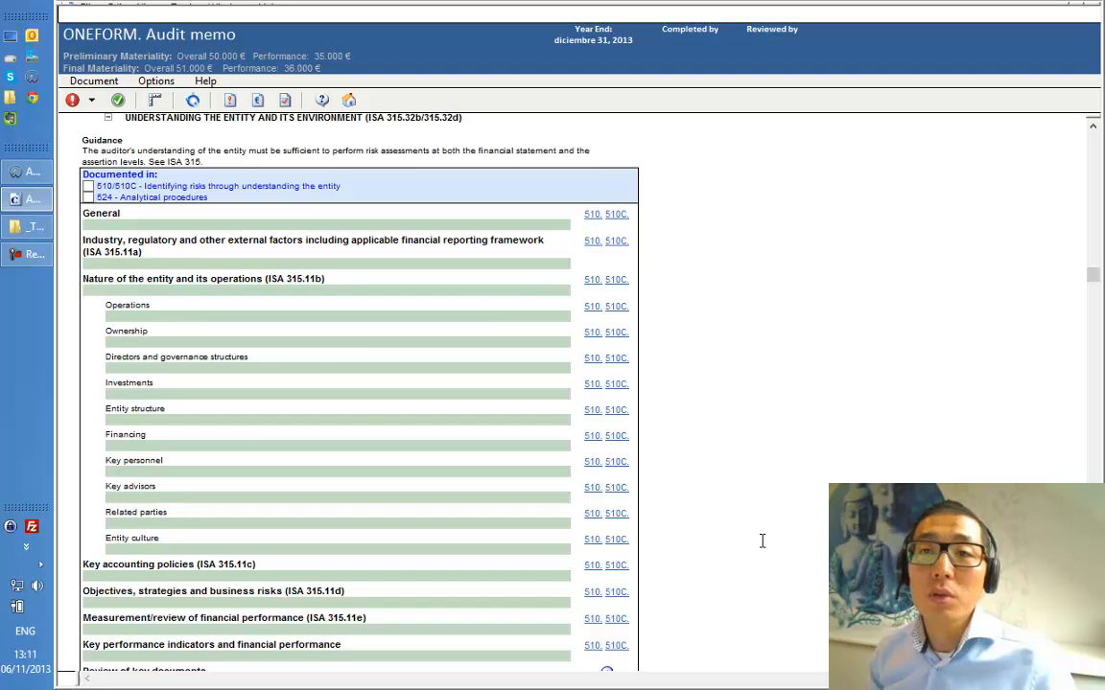
pyautogui.scroll(2, 762, 542)
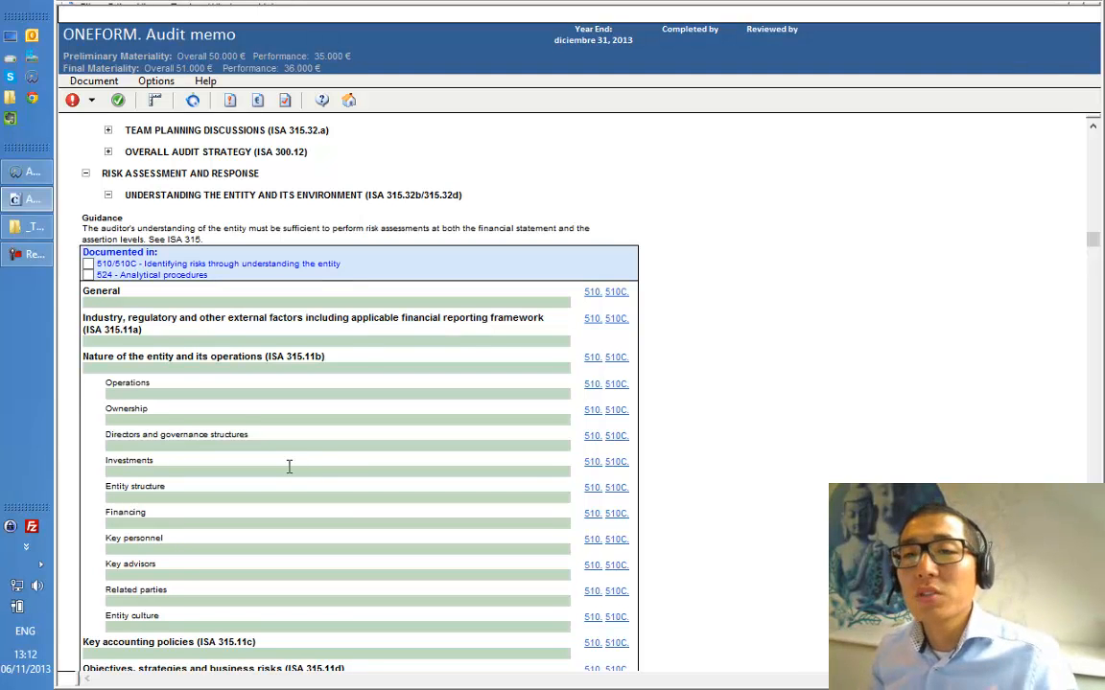
pyautogui.scroll(-3, 289, 467)
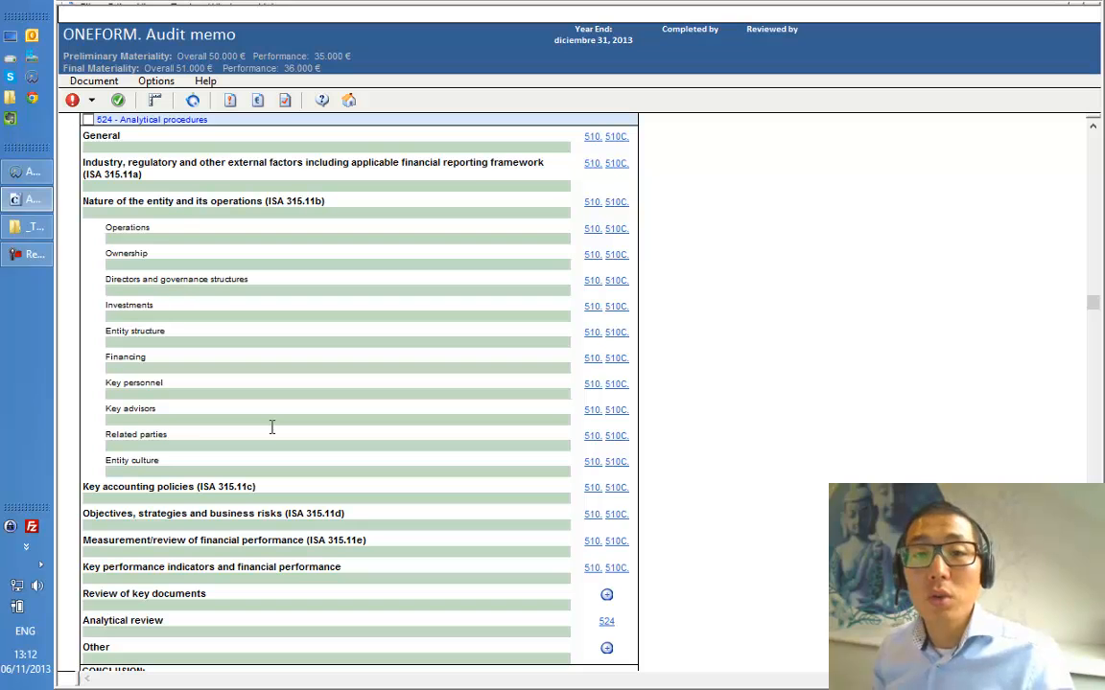
# Start a risk import in the Audit memo with C:\Program Files (x86)\CaseWare\Data\Audit Int Demo\Audit Int Demo.ac as the import source
pyautogui.click(93, 101)
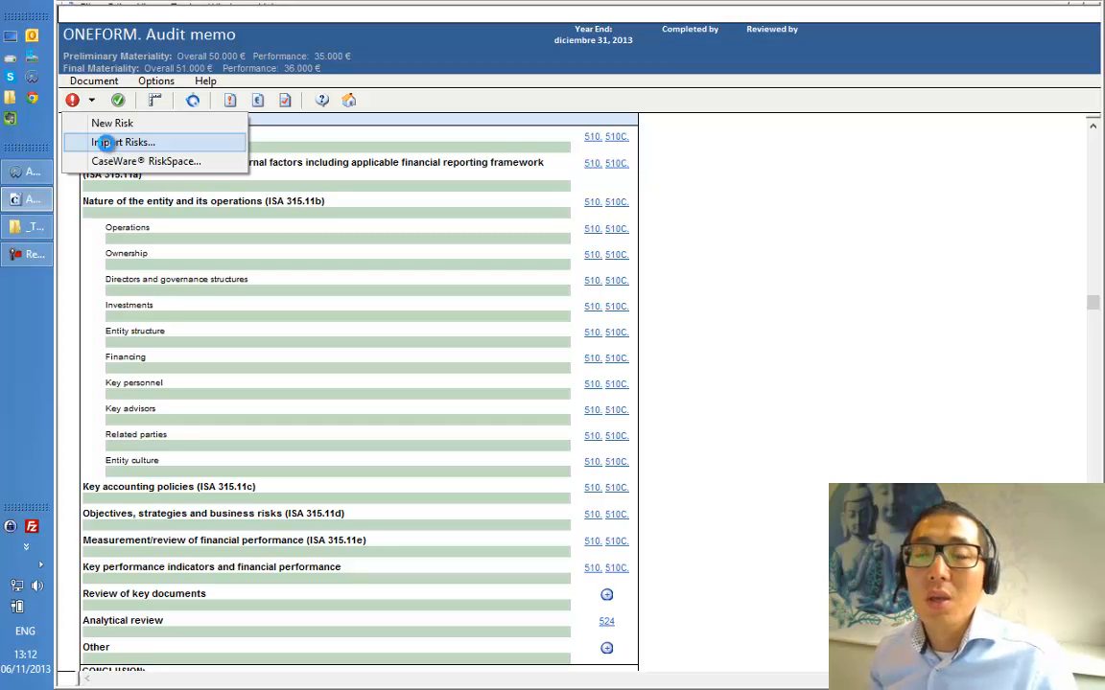
pyautogui.click(110, 143)
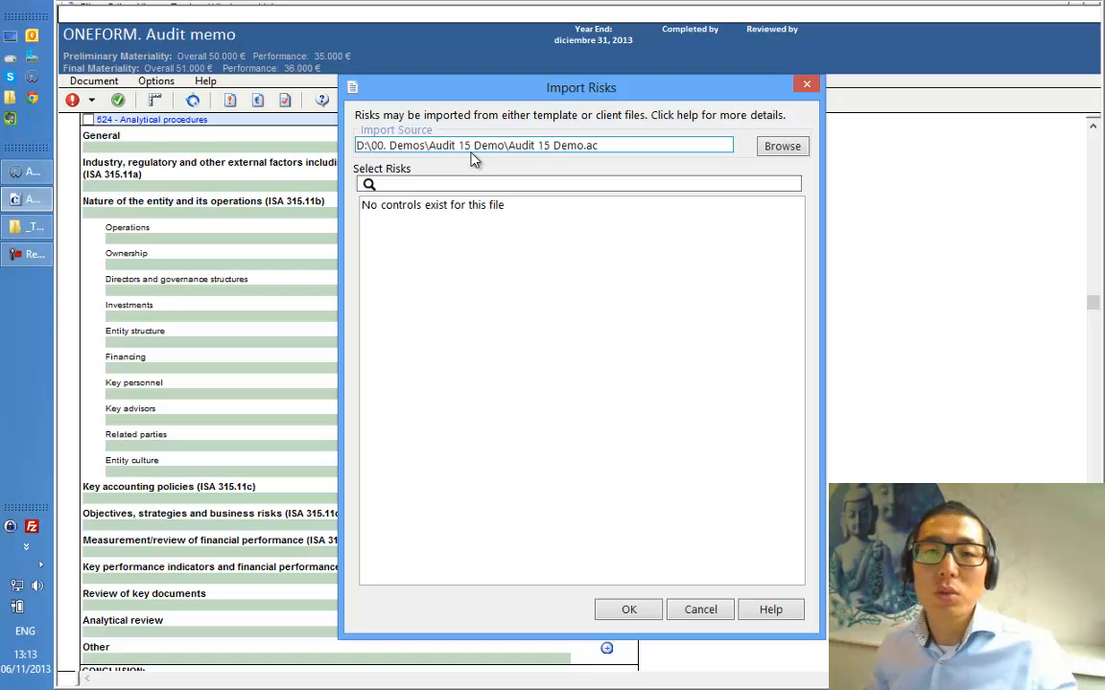
pyautogui.click(782, 147)
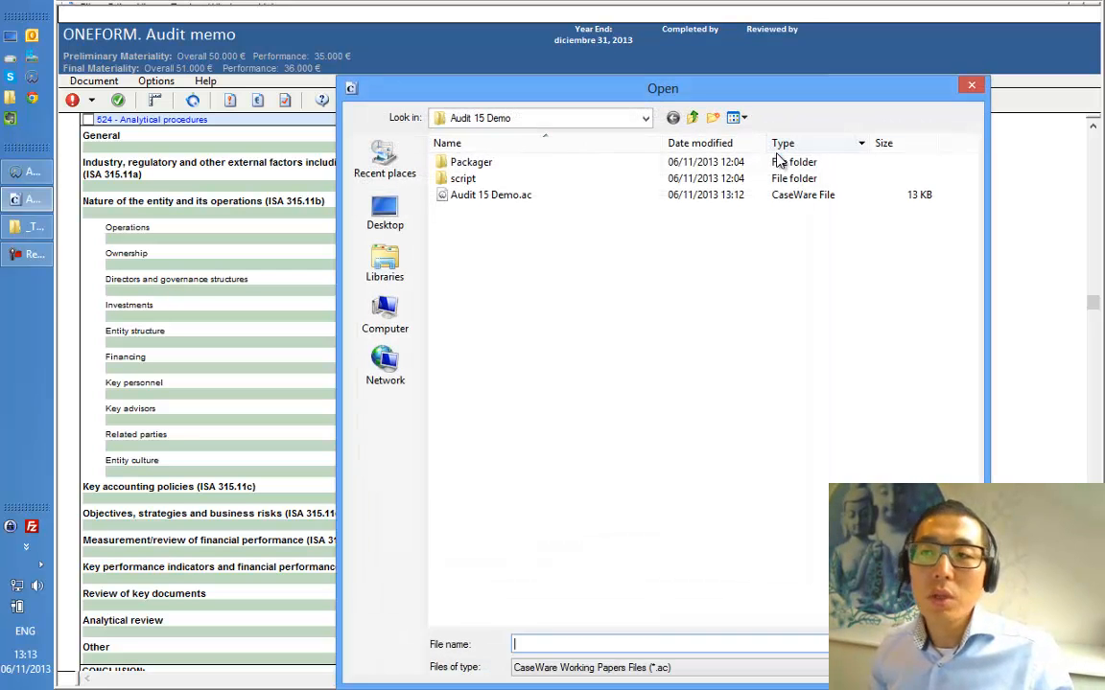
pyautogui.click(512, 126)
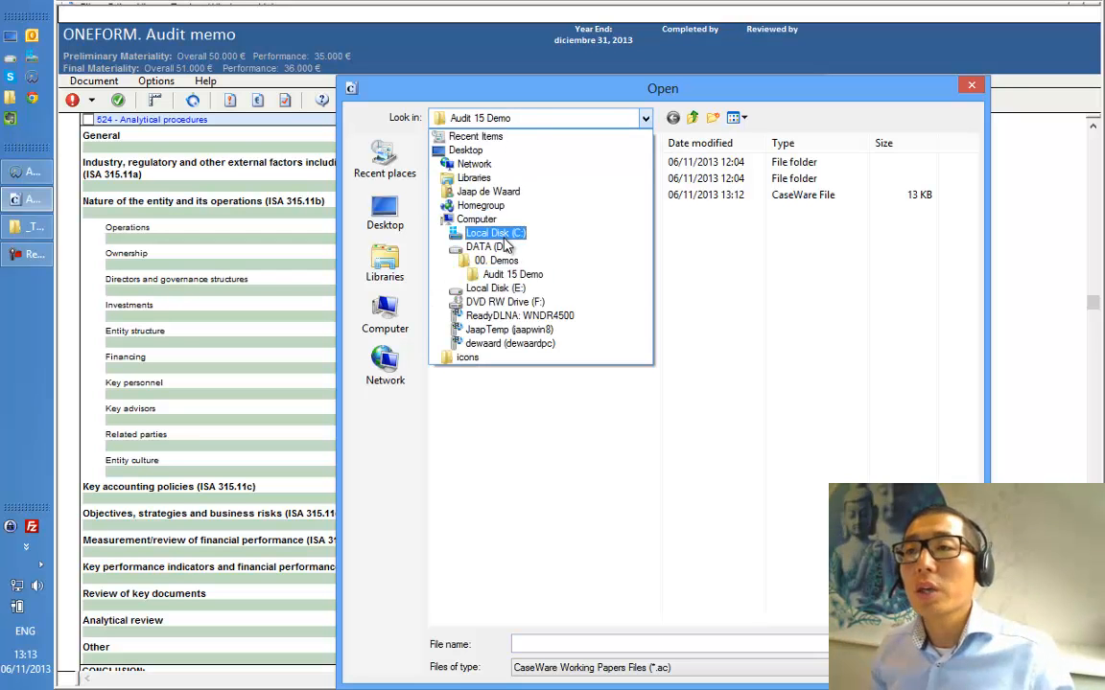
pyautogui.click(499, 220)
pyautogui.doubleClick(505, 245)
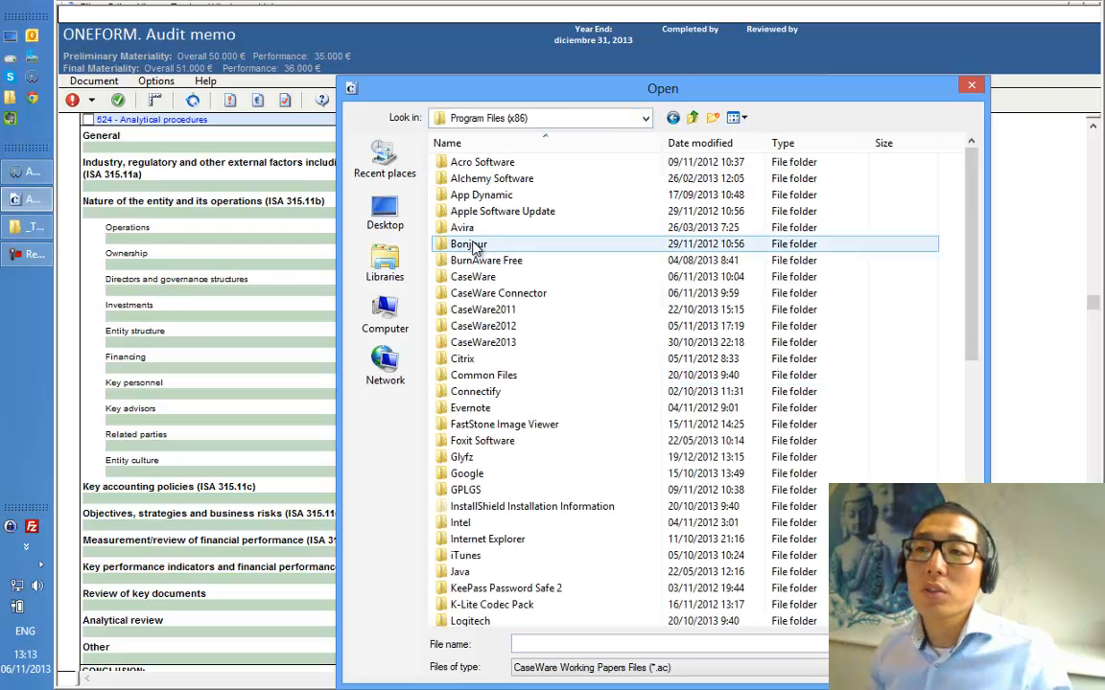
pyautogui.doubleClick(480, 261)
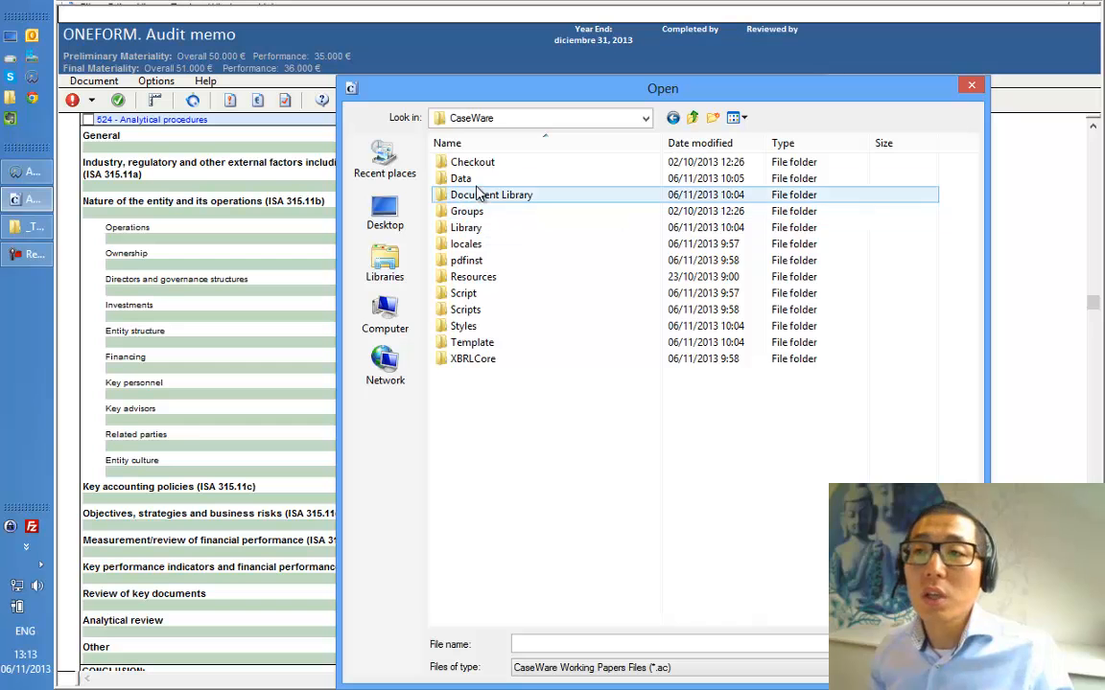
pyautogui.doubleClick(477, 180)
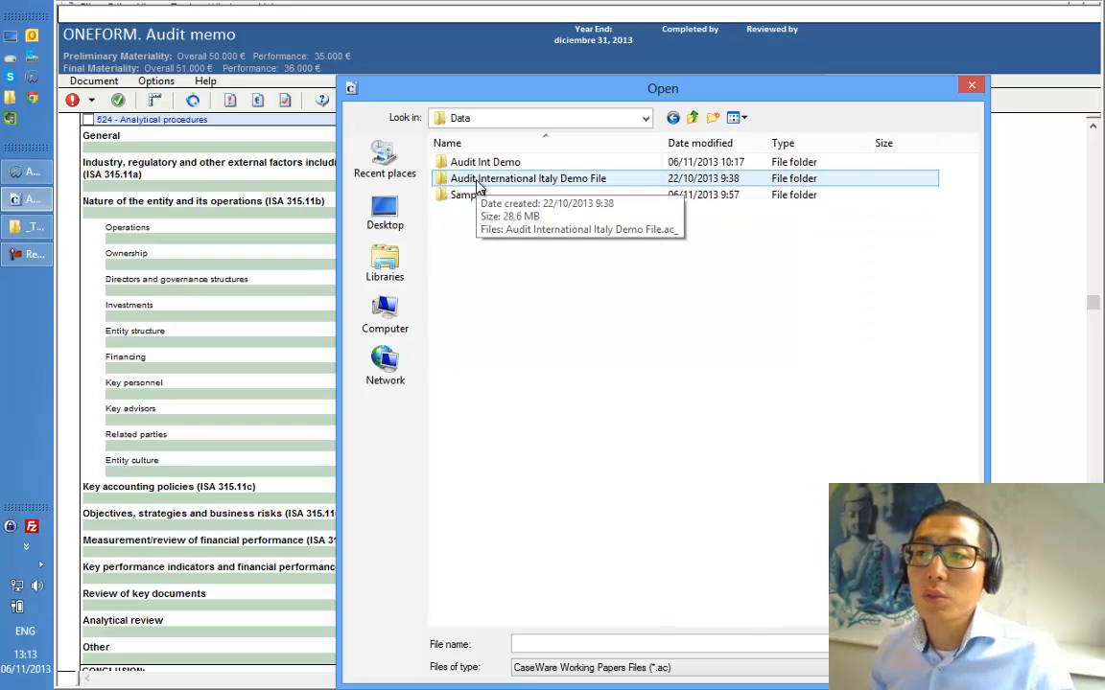
pyautogui.doubleClick(470, 162)
pyautogui.click(474, 197)
pyautogui.doubleClick(477, 197)
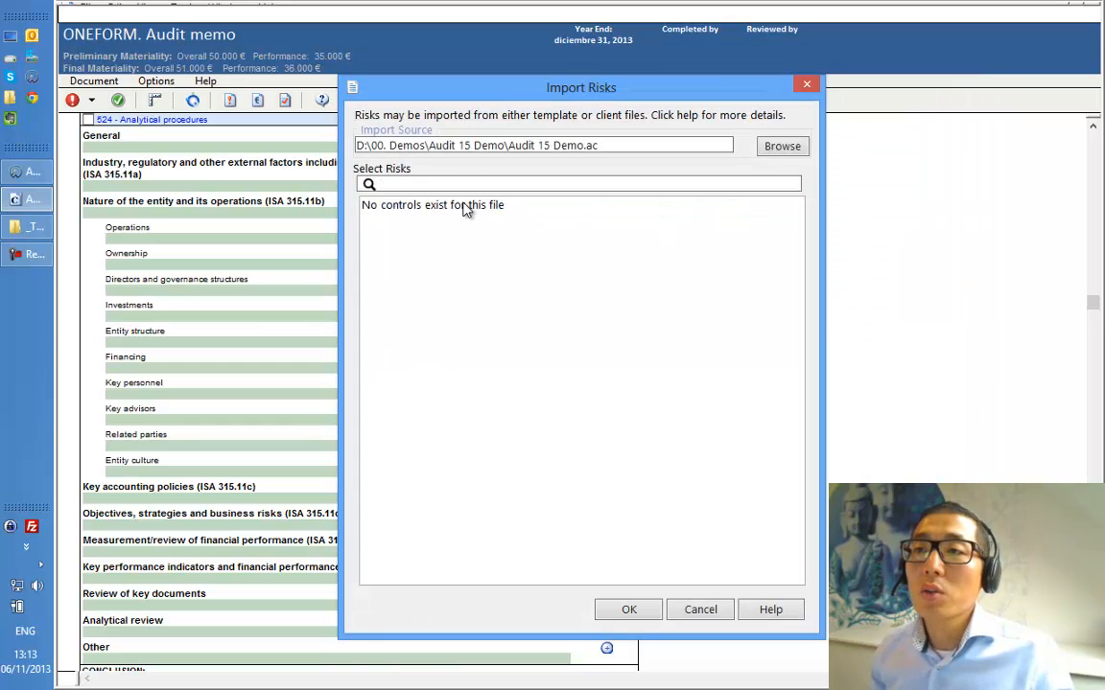
# Import the Receipts not deposited, Revenue recognition and Downturn in economy risks from the Revenue, Receivables, Receipts group
pyautogui.moveTo(516, 87); pyautogui.dragTo(350, 48)
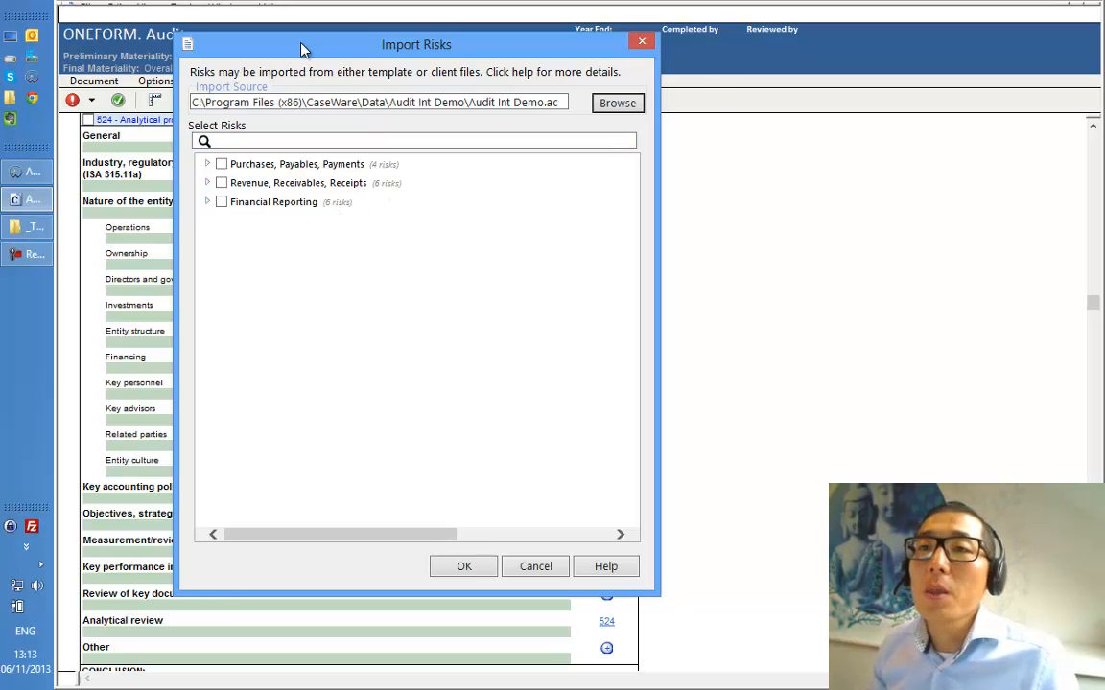
pyautogui.moveTo(300, 44); pyautogui.dragTo(357, 52)
pyautogui.click(266, 190)
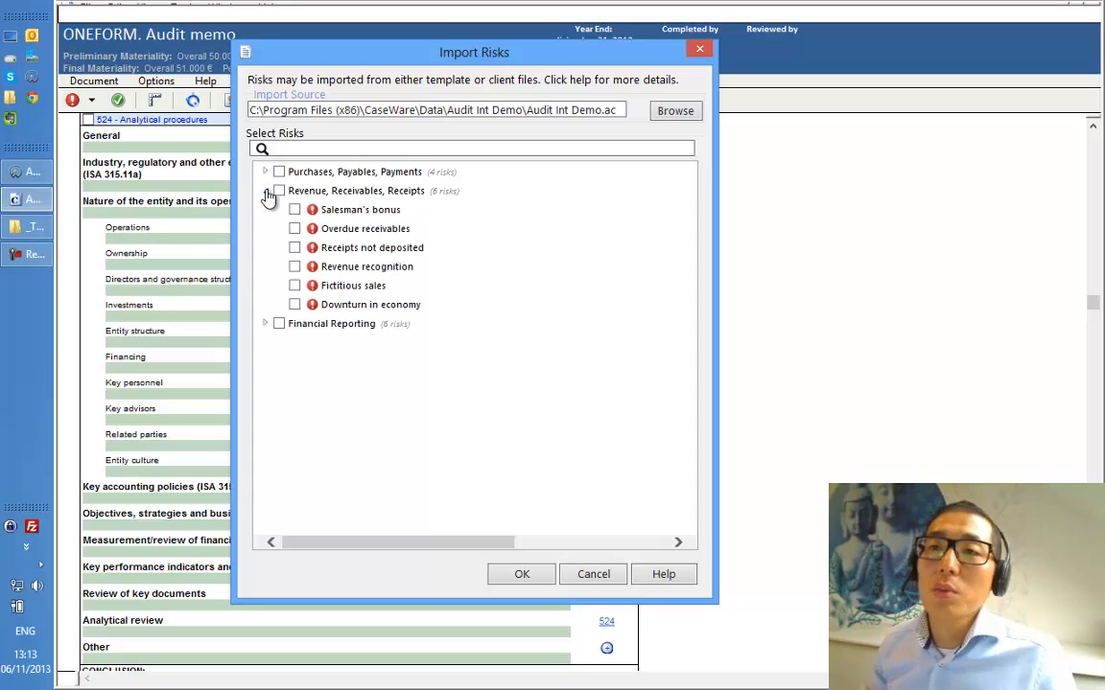
pyautogui.click(294, 305)
pyautogui.click(294, 266)
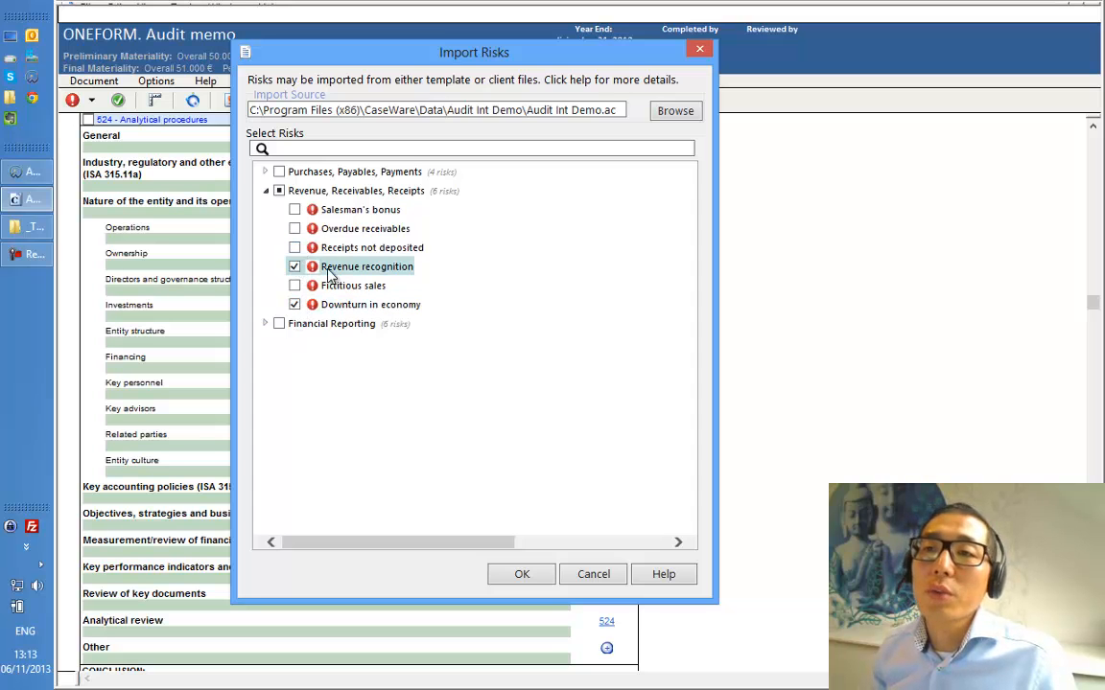
pyautogui.click(295, 247)
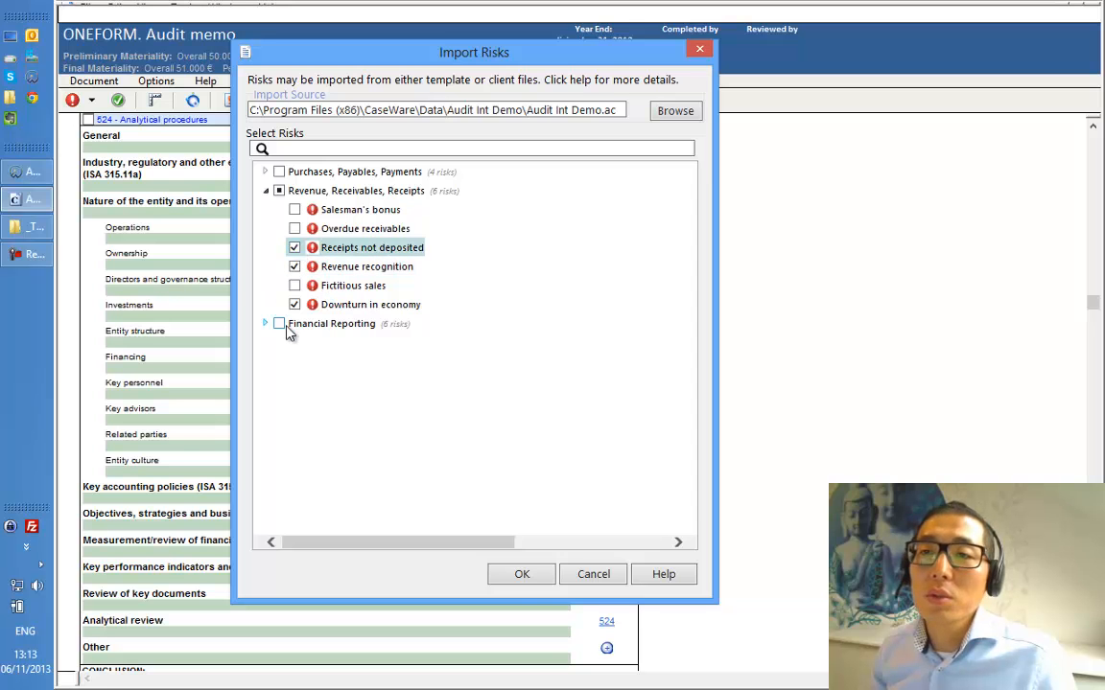
pyautogui.click(517, 581)
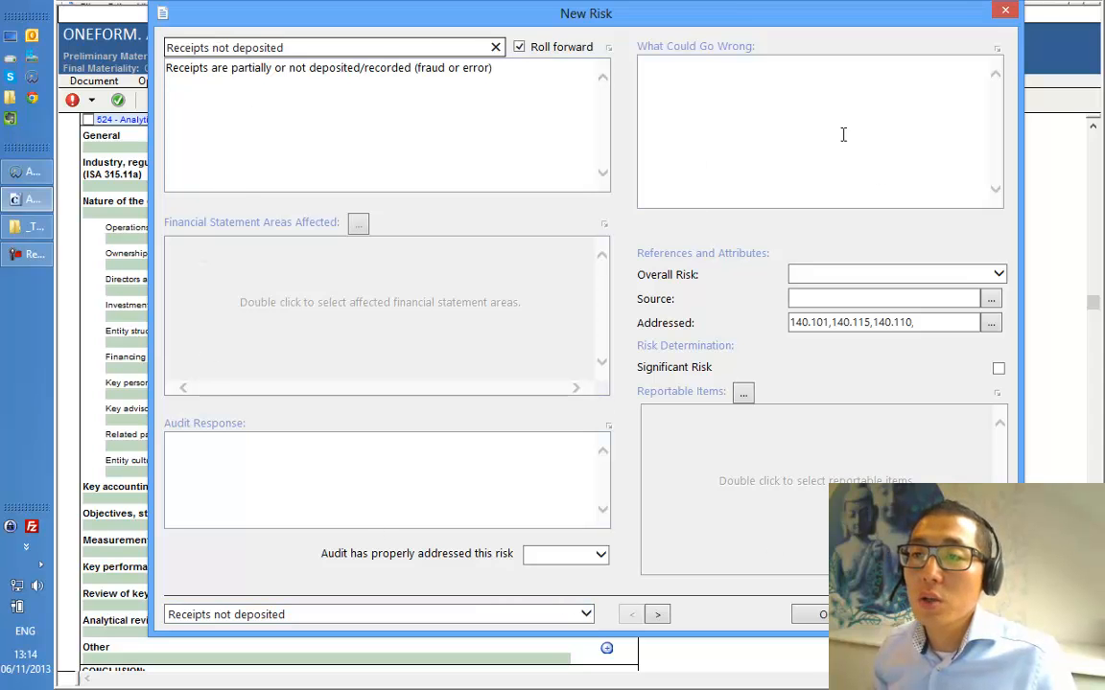
# Bring up the imported Downturn in economy risk, review its details and blank the answer to whether the audit has properly addressed this risk
pyautogui.click(584, 616)
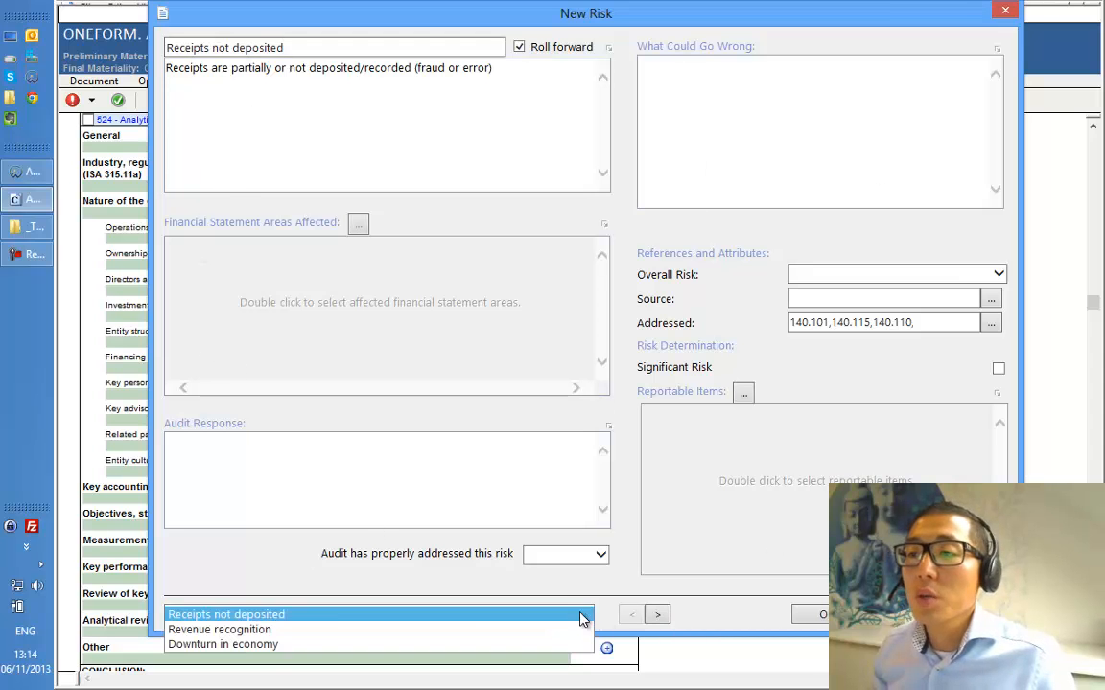
pyautogui.click(231, 643)
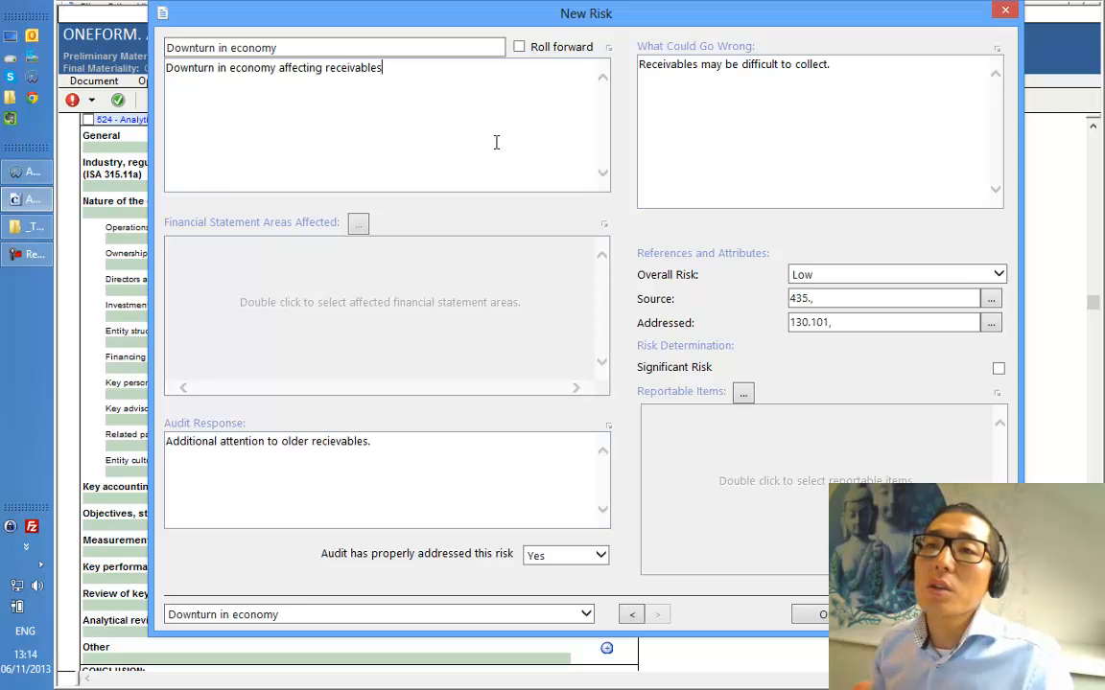
pyautogui.moveTo(587, 19); pyautogui.dragTo(575, 33)
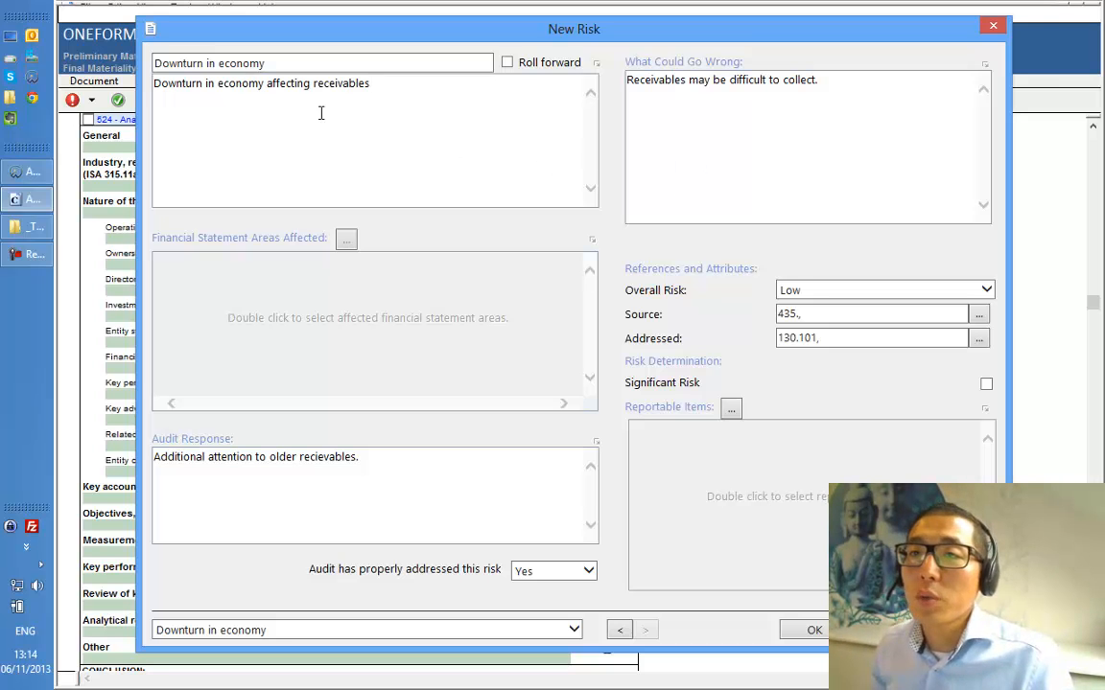
pyautogui.click(316, 61)
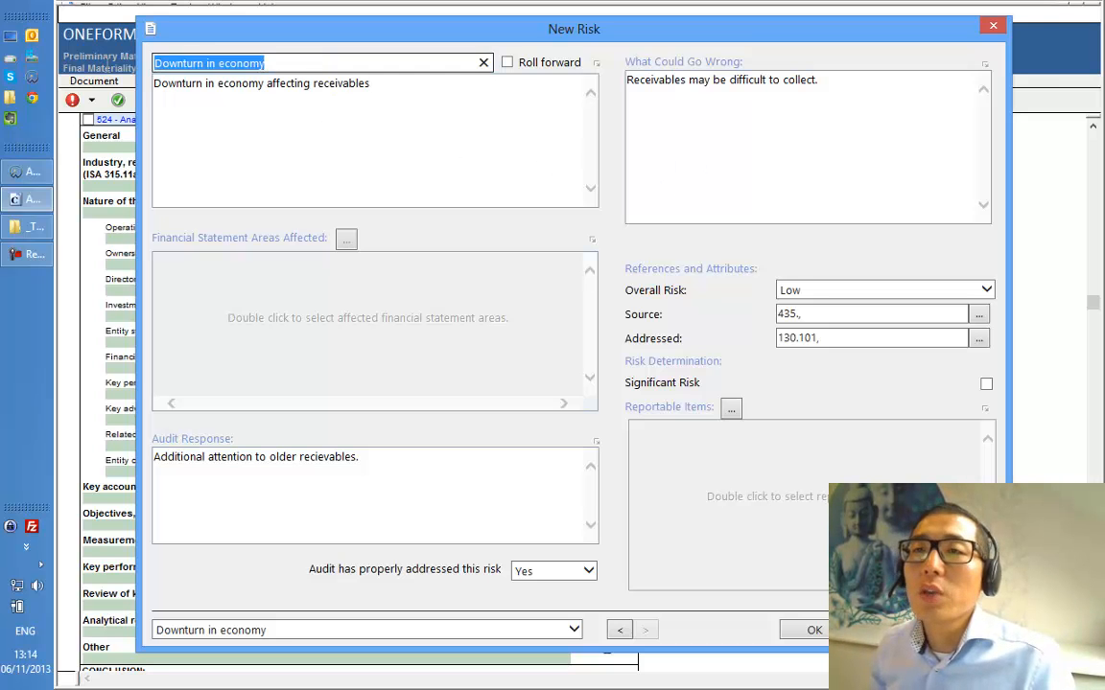
pyautogui.click(331, 136)
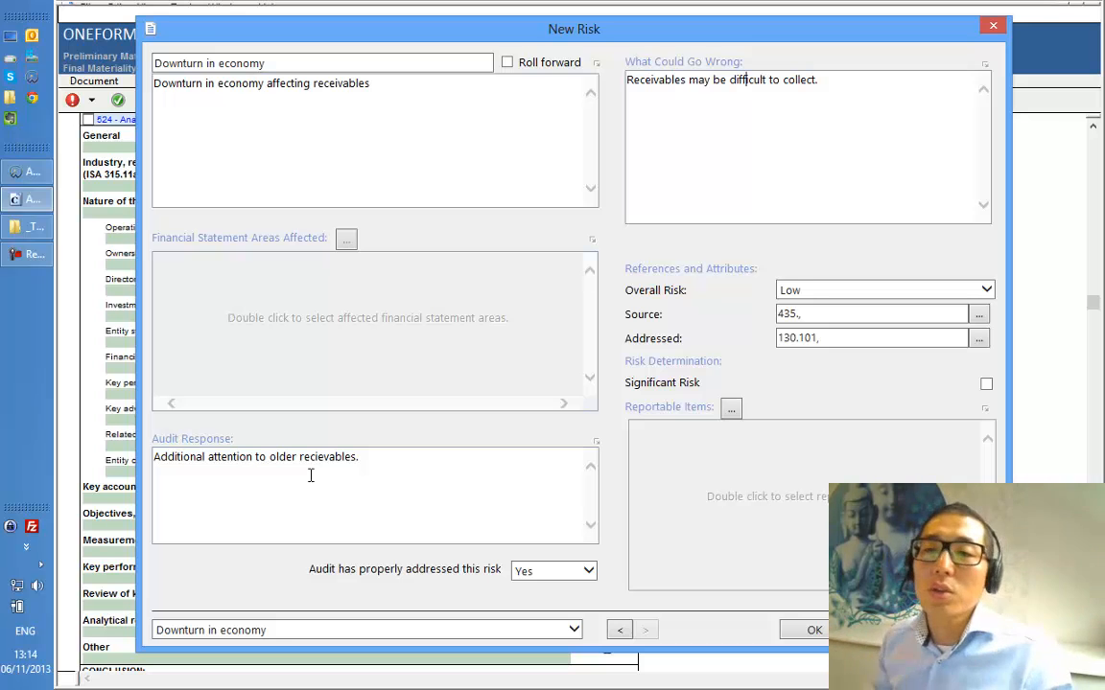
pyautogui.click(533, 569)
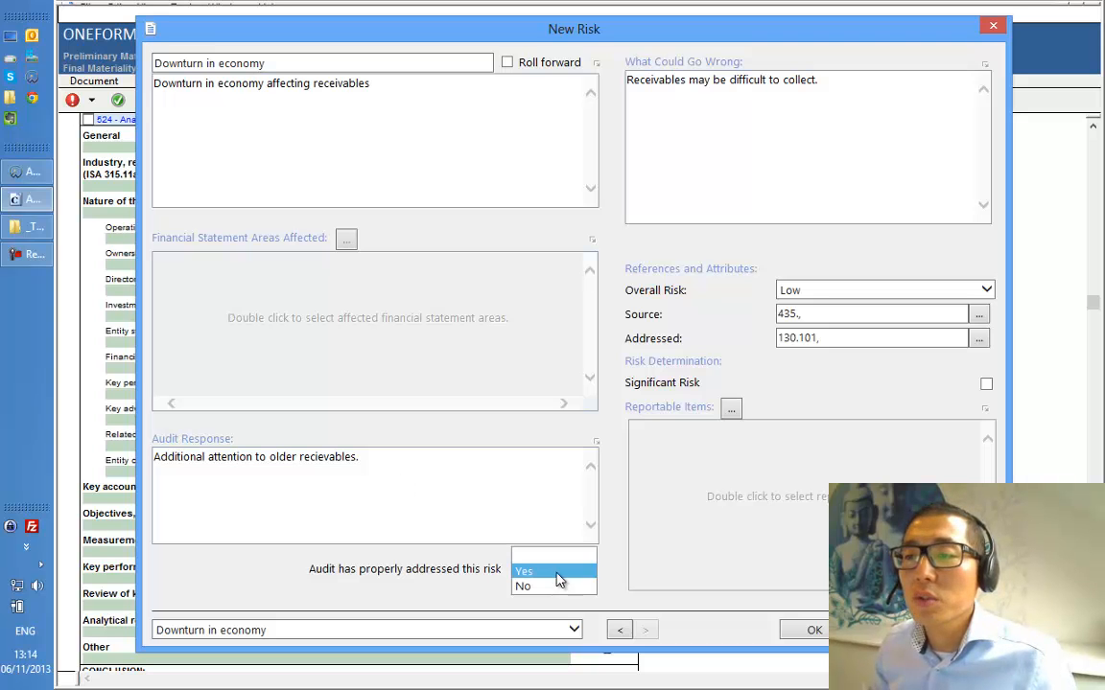
pyautogui.click(543, 559)
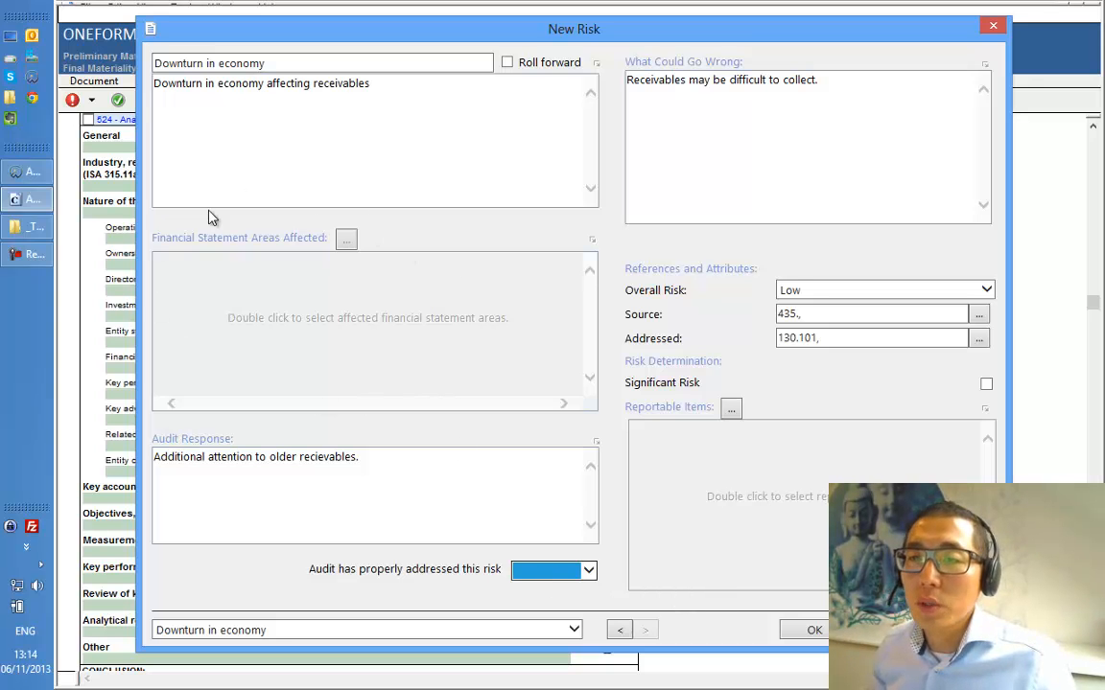
# Link the Downturn in economy risk to the Receivables, current financial statement area and mark its E assertion
pyautogui.click(346, 240)
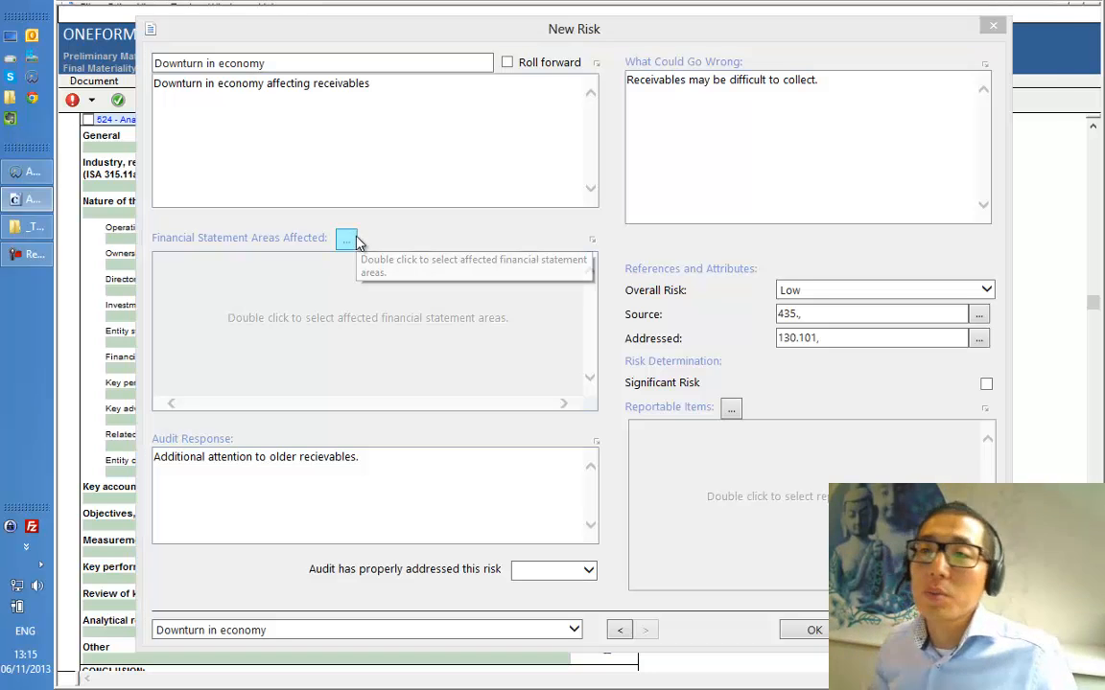
pyautogui.moveTo(486, 175); pyautogui.dragTo(552, 135)
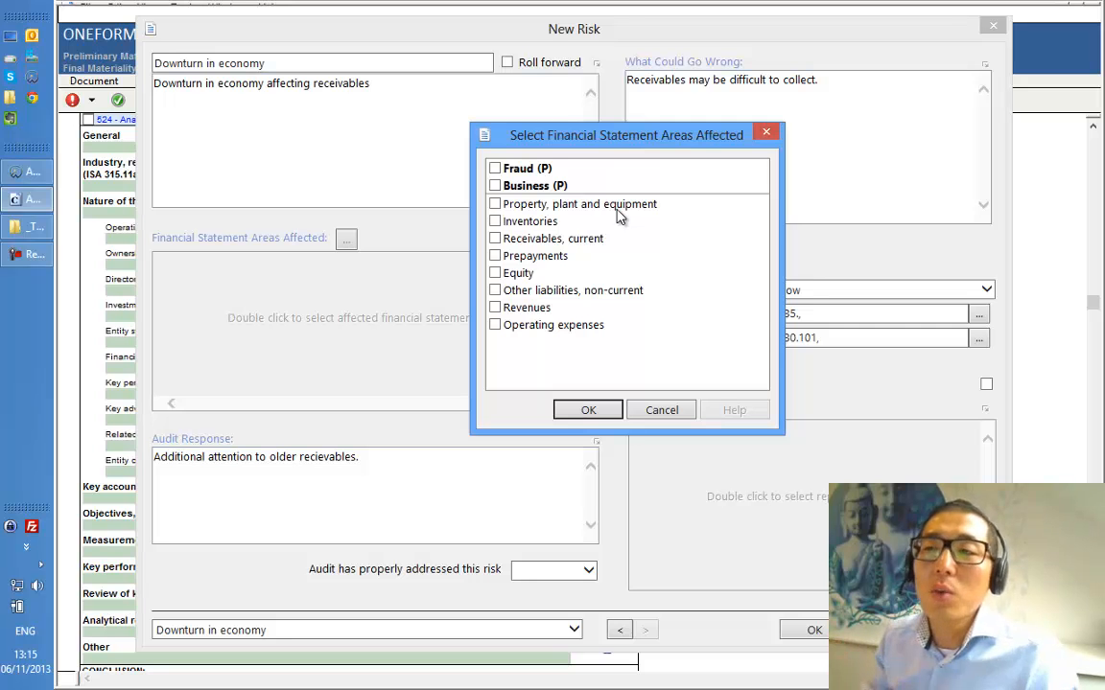
pyautogui.click(495, 239)
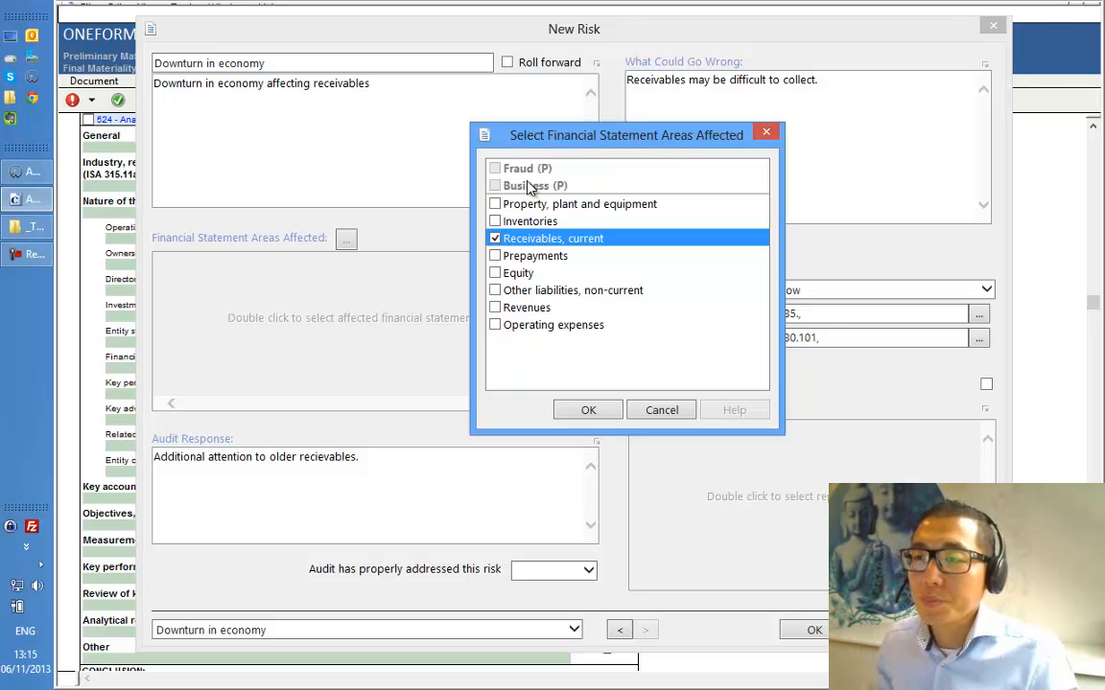
pyautogui.click(588, 413)
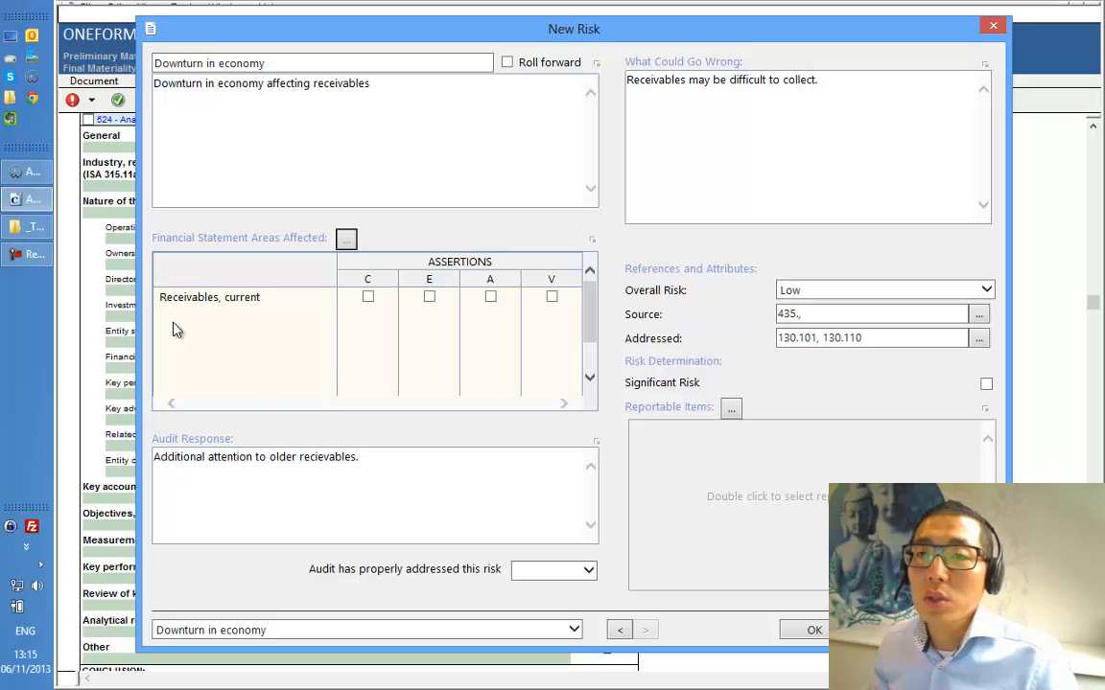
pyautogui.click(428, 298)
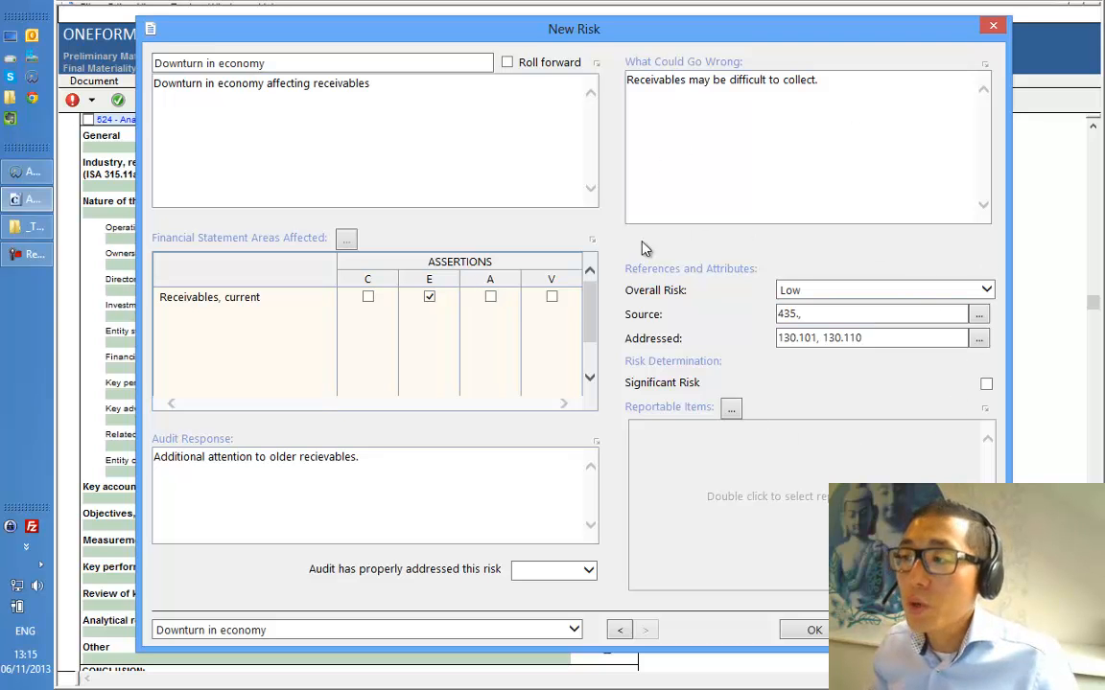
# Set the overall risk of the Downturn in economy risk to High
pyautogui.click(801, 292)
pyautogui.click(809, 292)
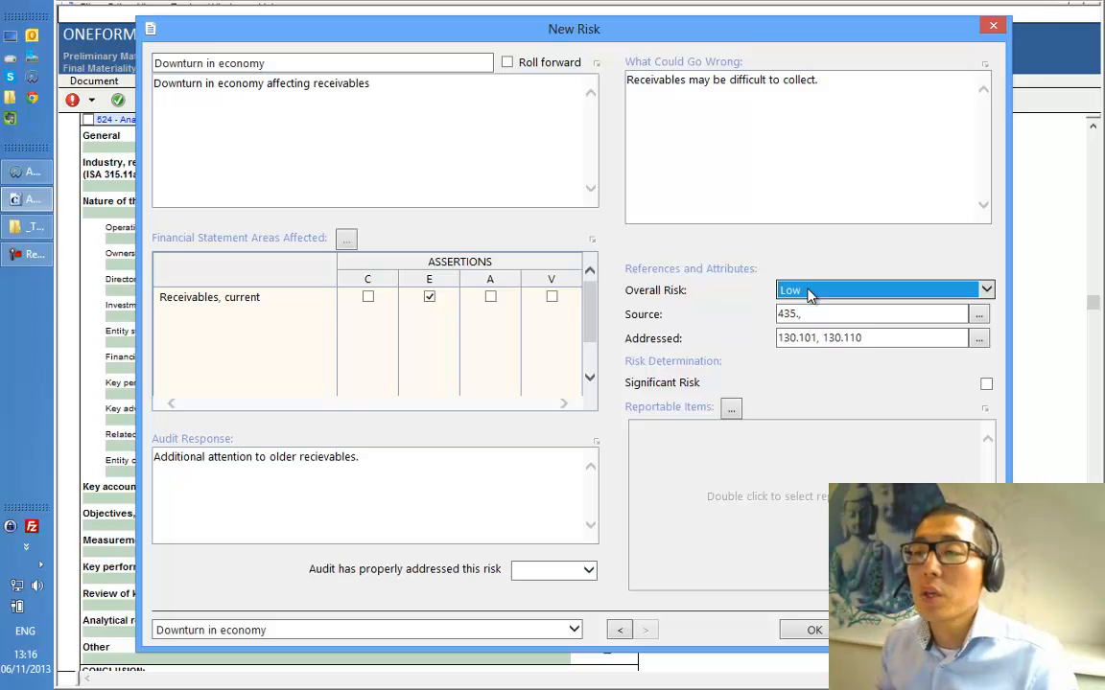
pyautogui.click(809, 293)
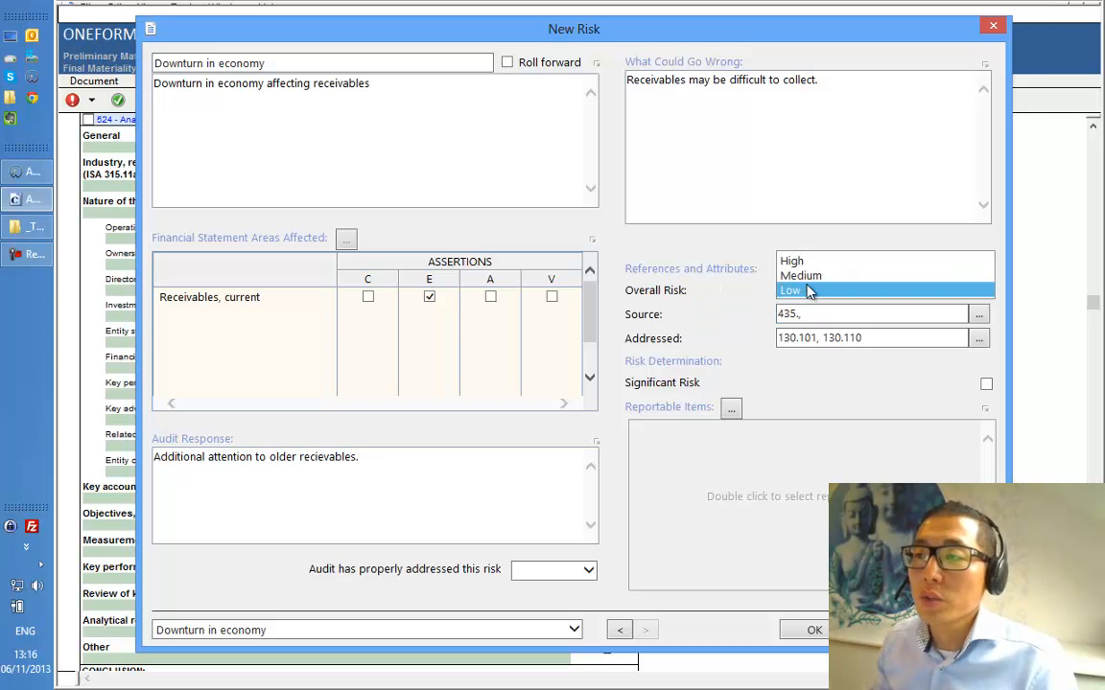
pyautogui.click(808, 262)
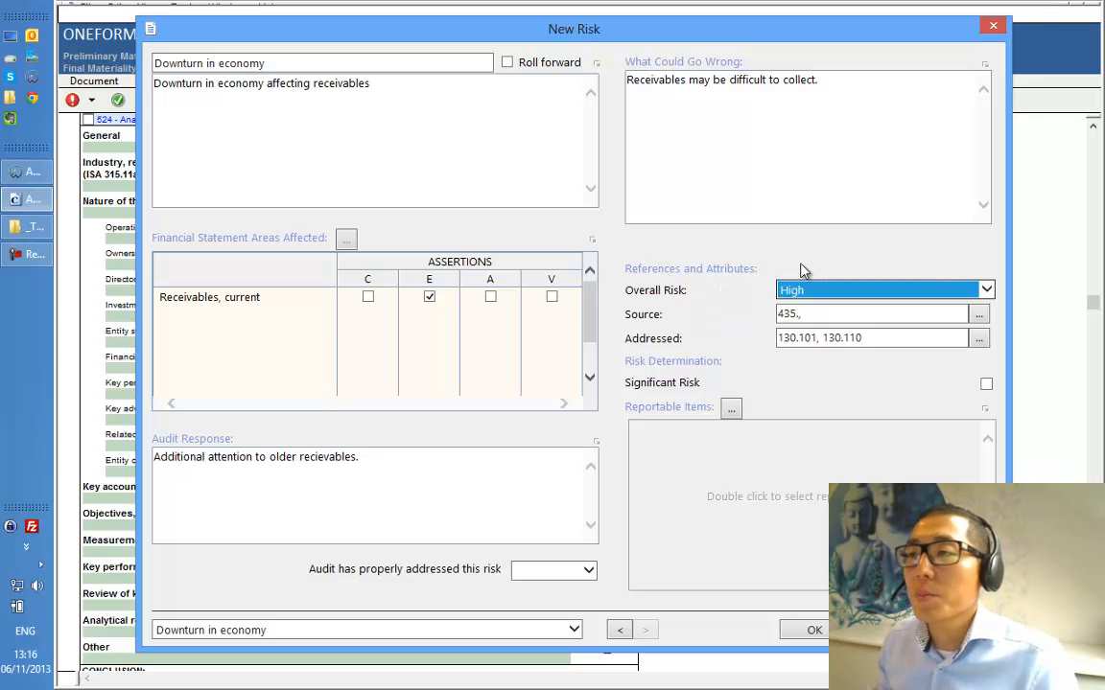
pyautogui.click(826, 313)
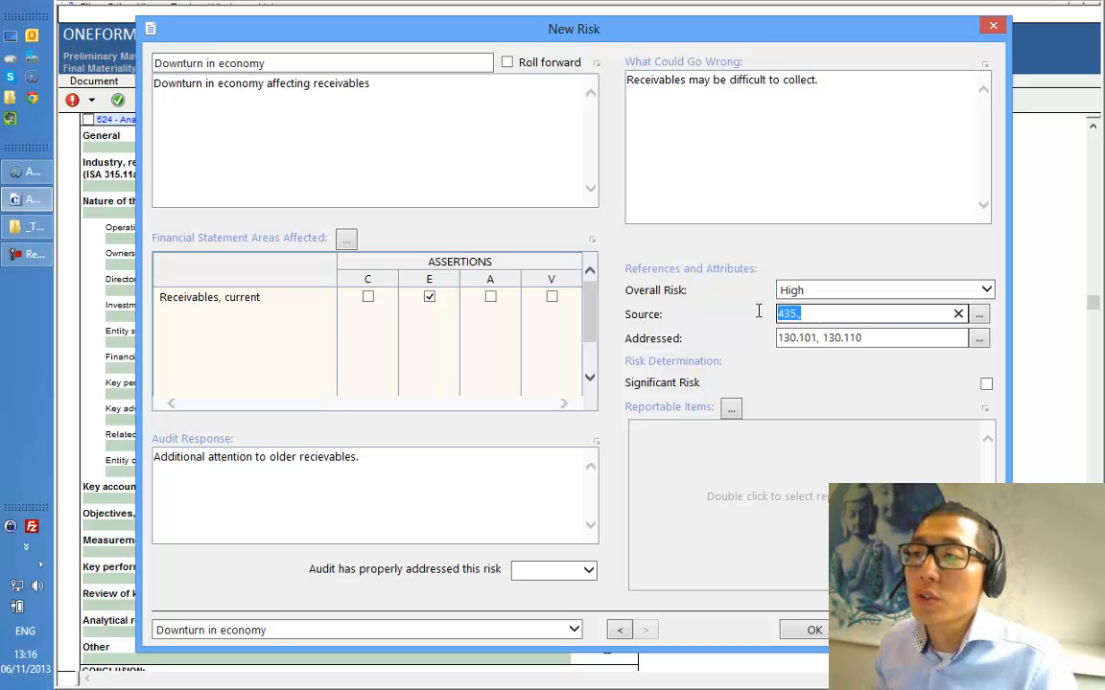
pyautogui.moveTo(688, 33); pyautogui.dragTo(772, 98)
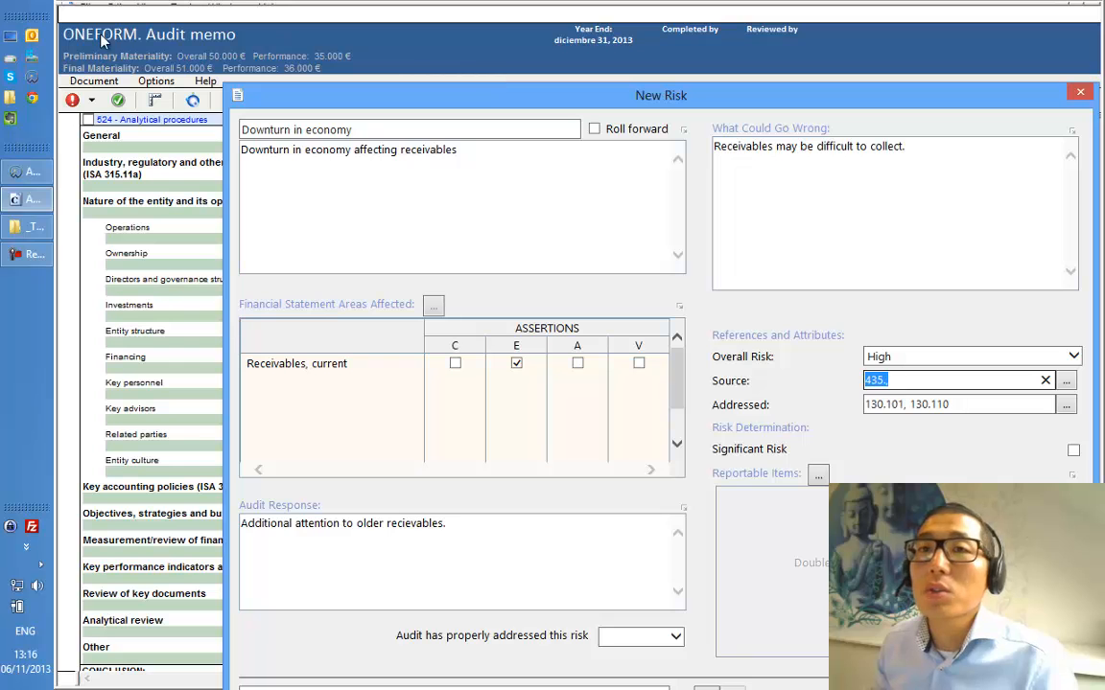
pyautogui.moveTo(662, 95); pyautogui.dragTo(614, 34)
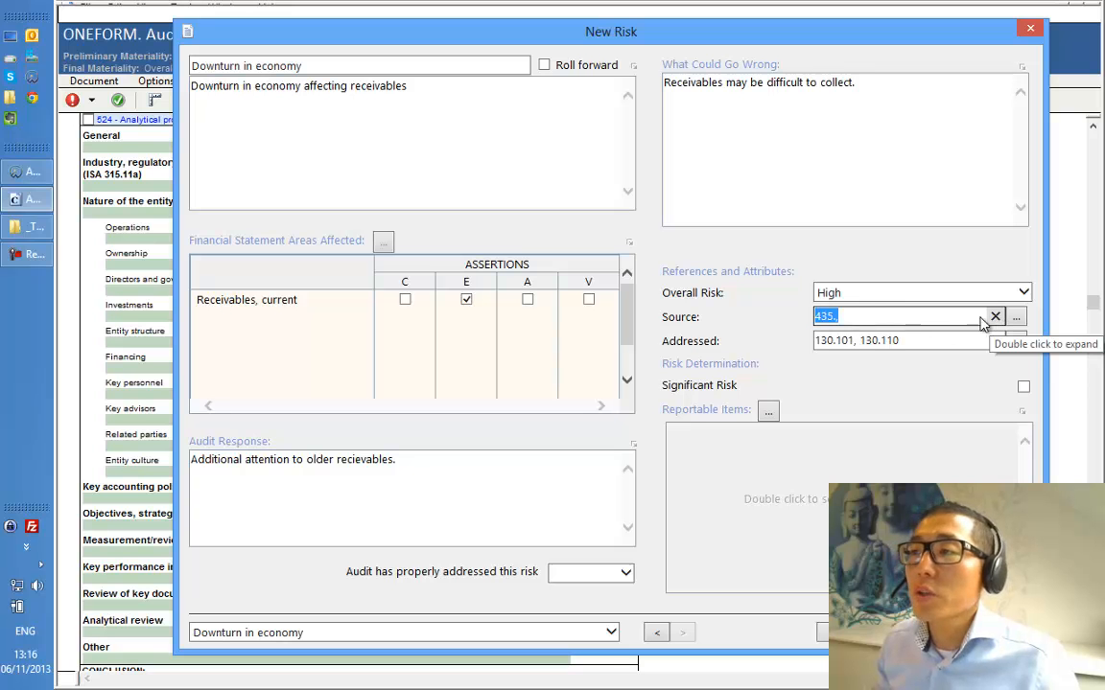
pyautogui.click(868, 315)
pyautogui.click(1018, 317)
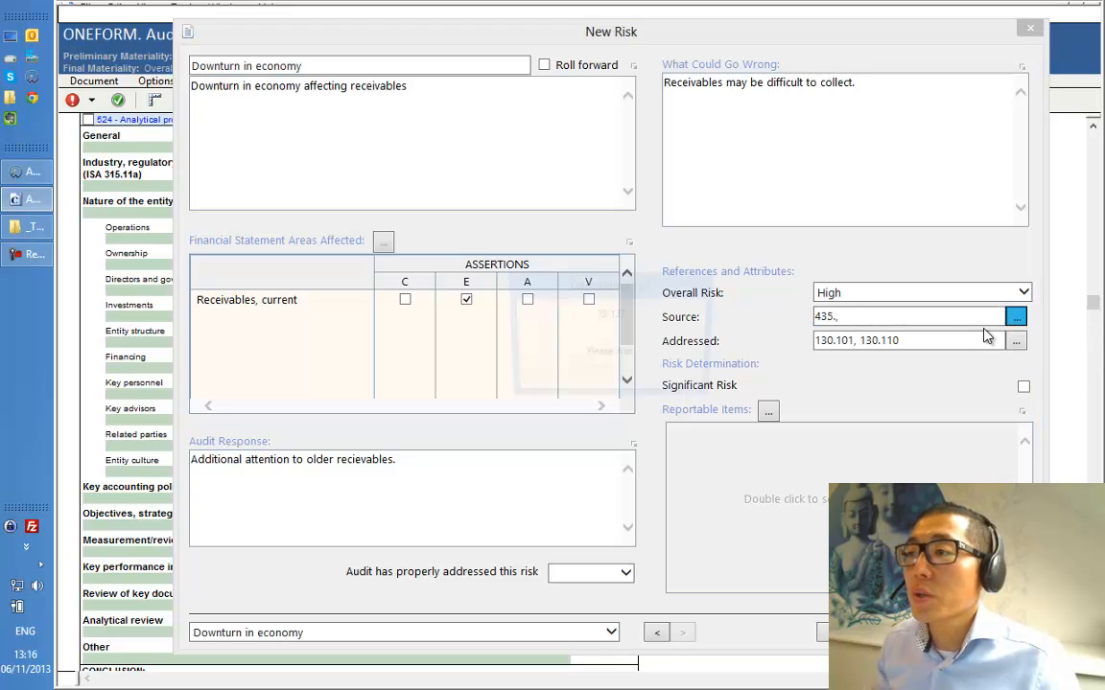
pyautogui.click(683, 416)
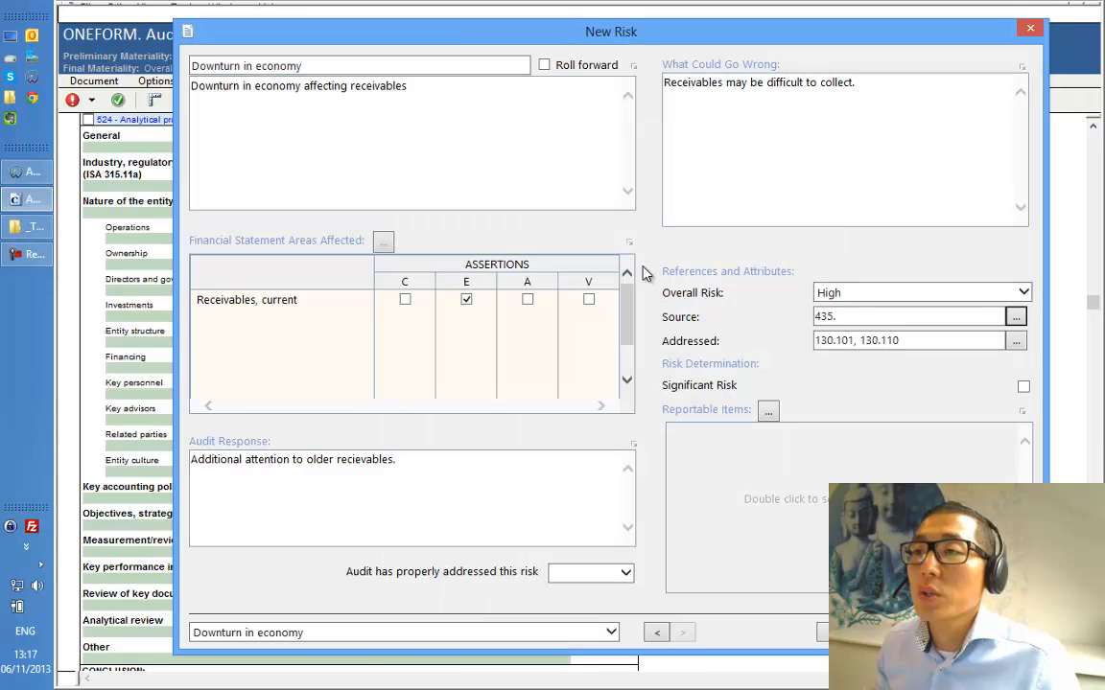
# Replace the risk's source reference with the ONEFORM. Audit memo document from the Audit folder and save the risk
pyautogui.click(851, 318)
pyautogui.moveTo(851, 317); pyautogui.dragTo(794, 320)
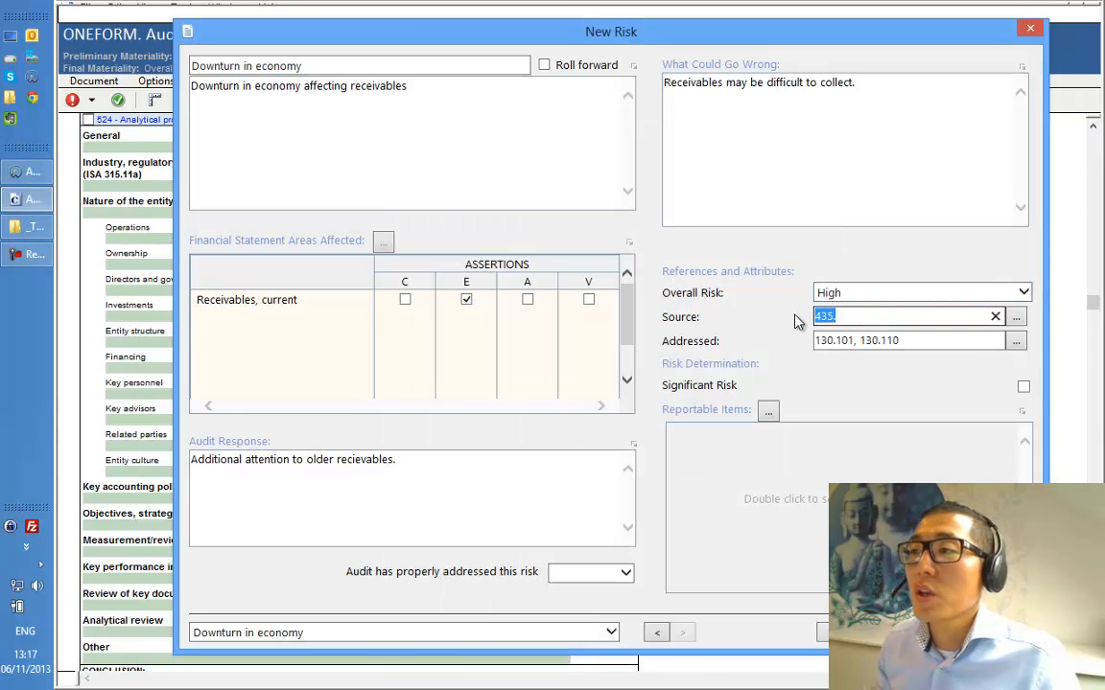
pyautogui.press('BackSpace')
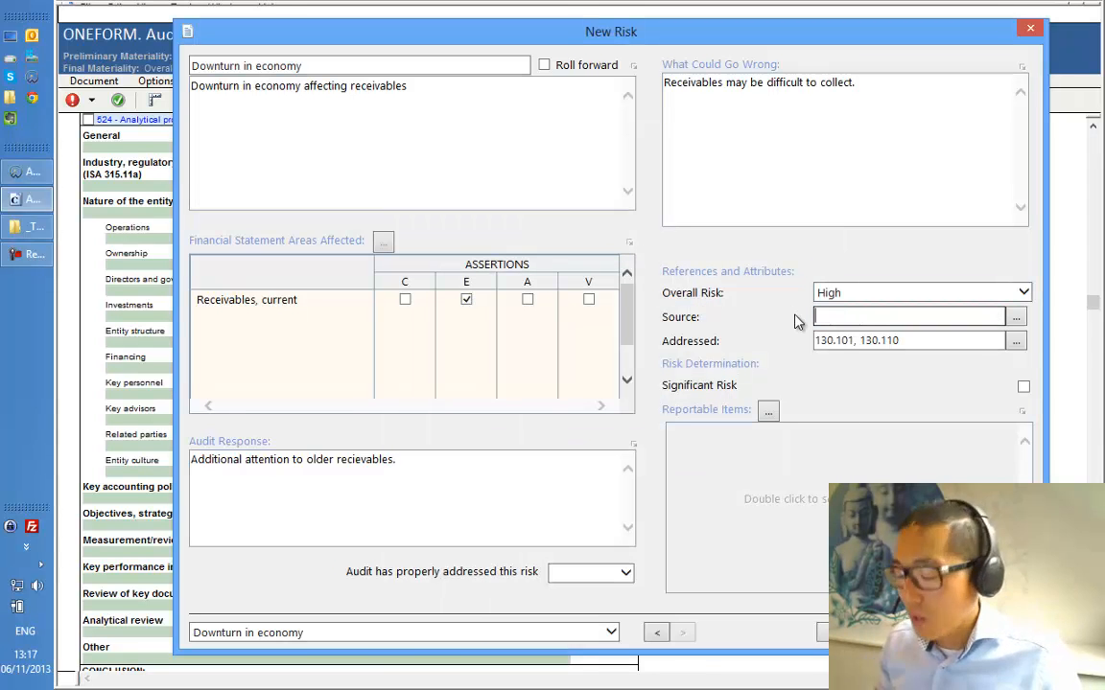
pyautogui.click(1015, 318)
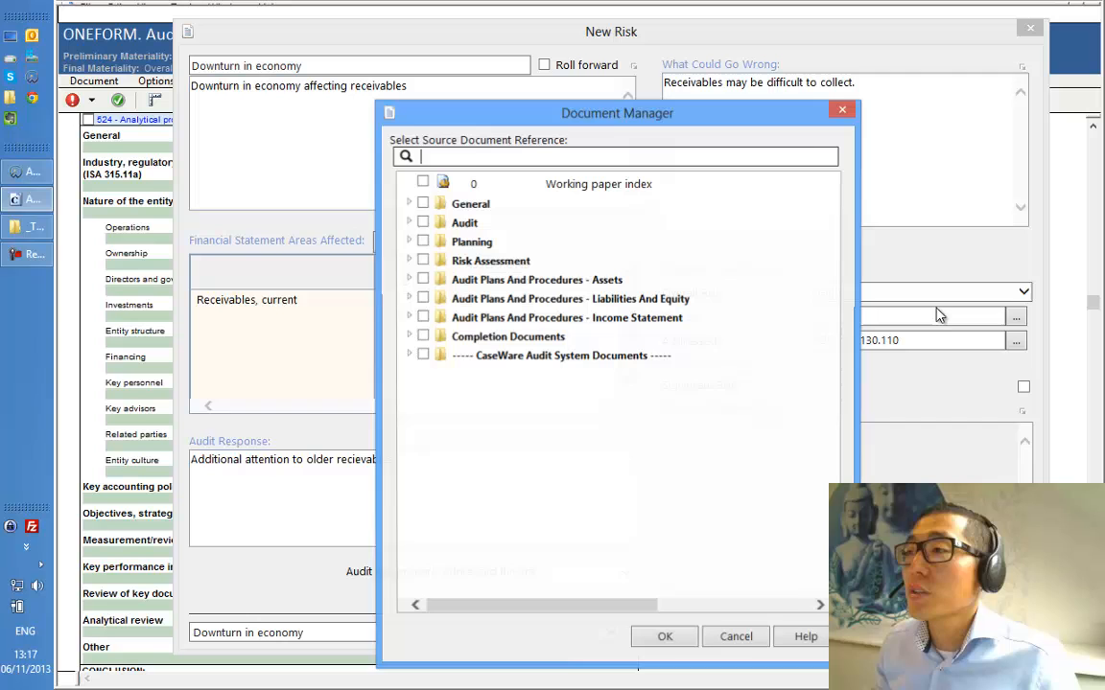
pyautogui.click(409, 224)
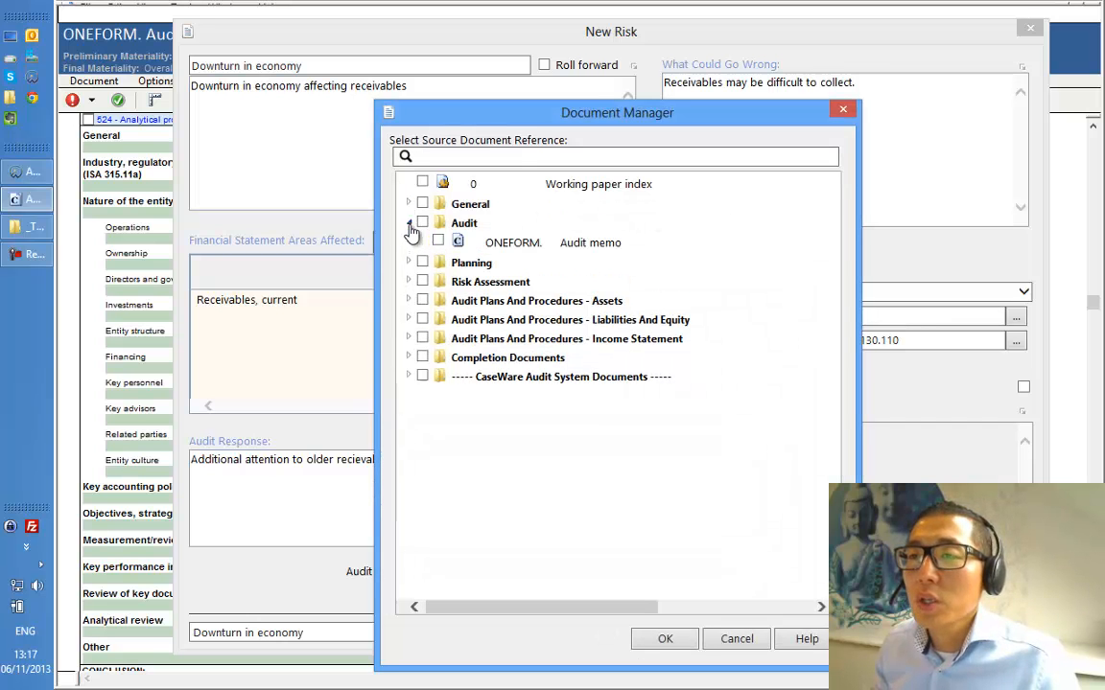
pyautogui.click(438, 242)
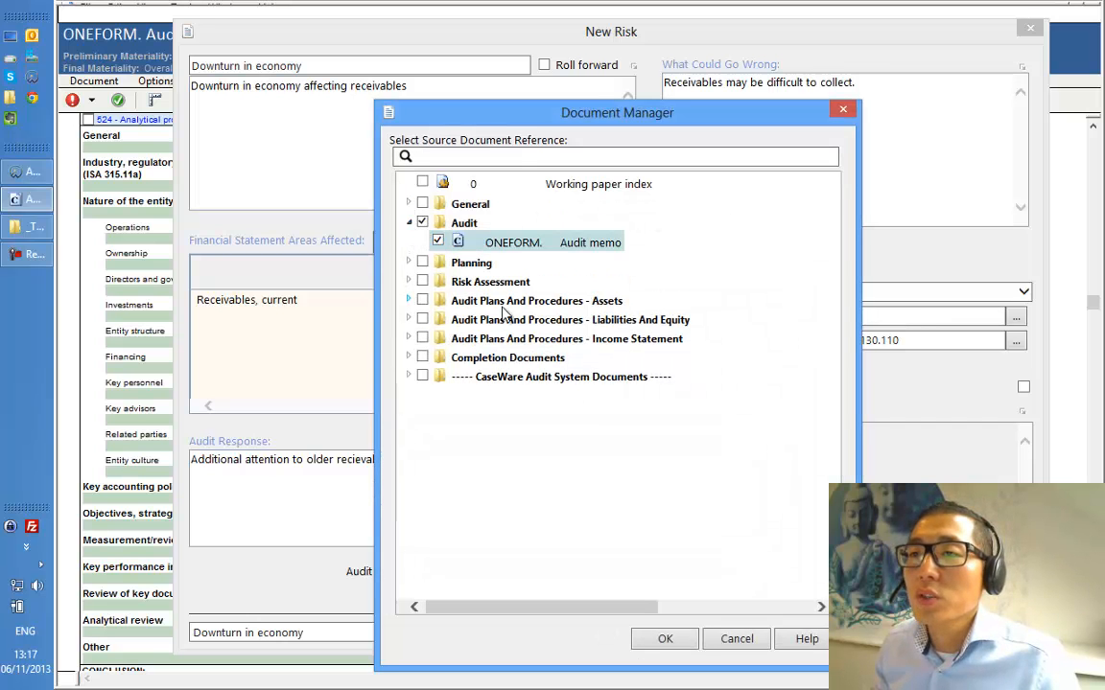
pyautogui.click(665, 638)
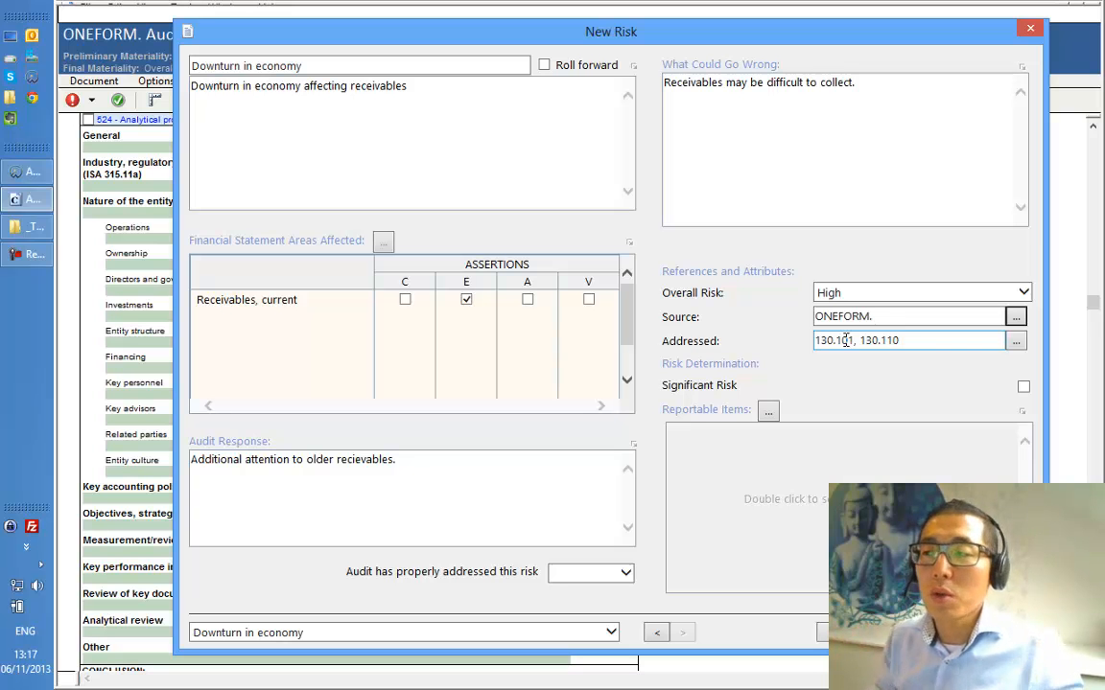
pyautogui.click(846, 633)
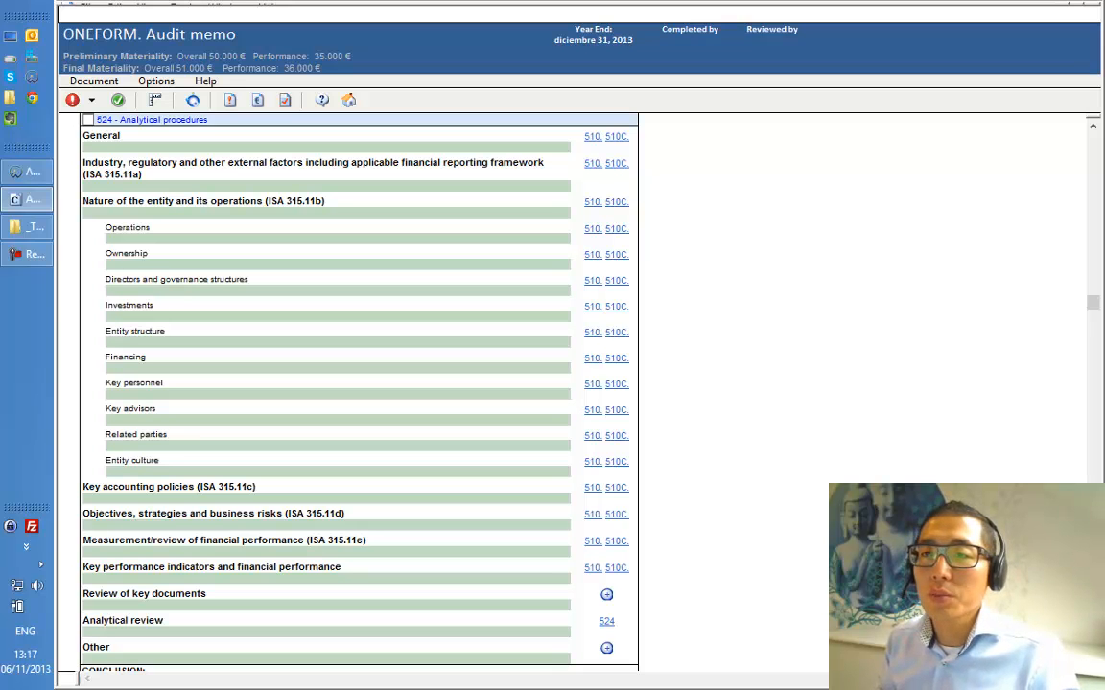
# Close the Document Manager and the Audit memo, and bring up the Financial statement areas worksheet (Core)
pyautogui.scroll(-5, 796, 597)
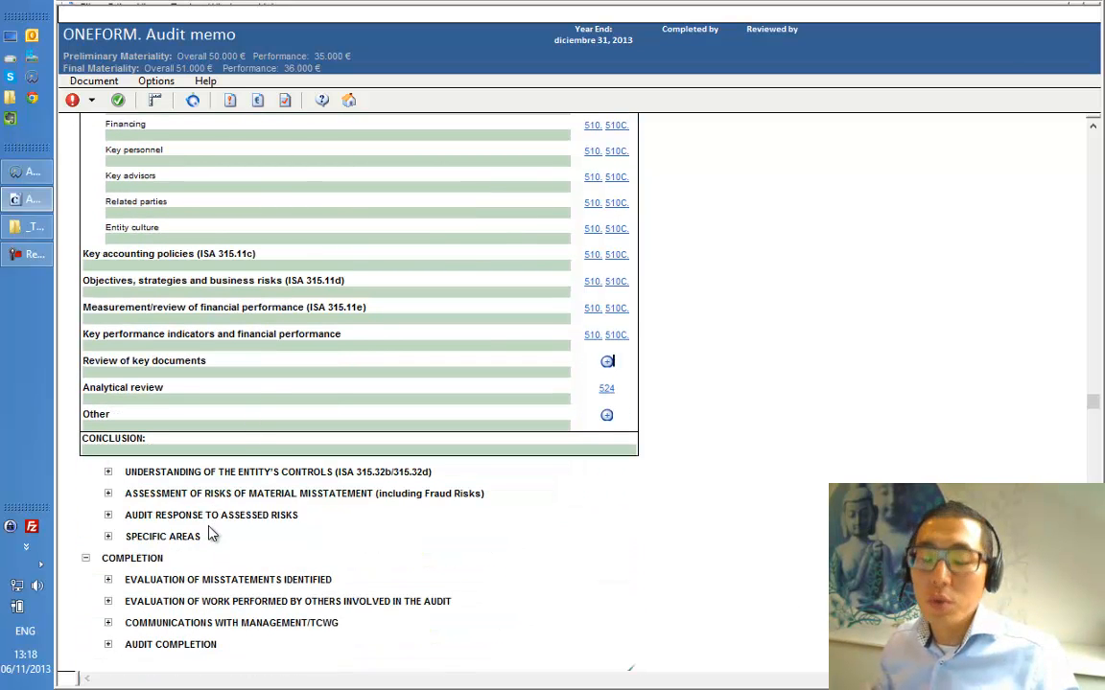
pyautogui.hotkey('alt', 'Tab')
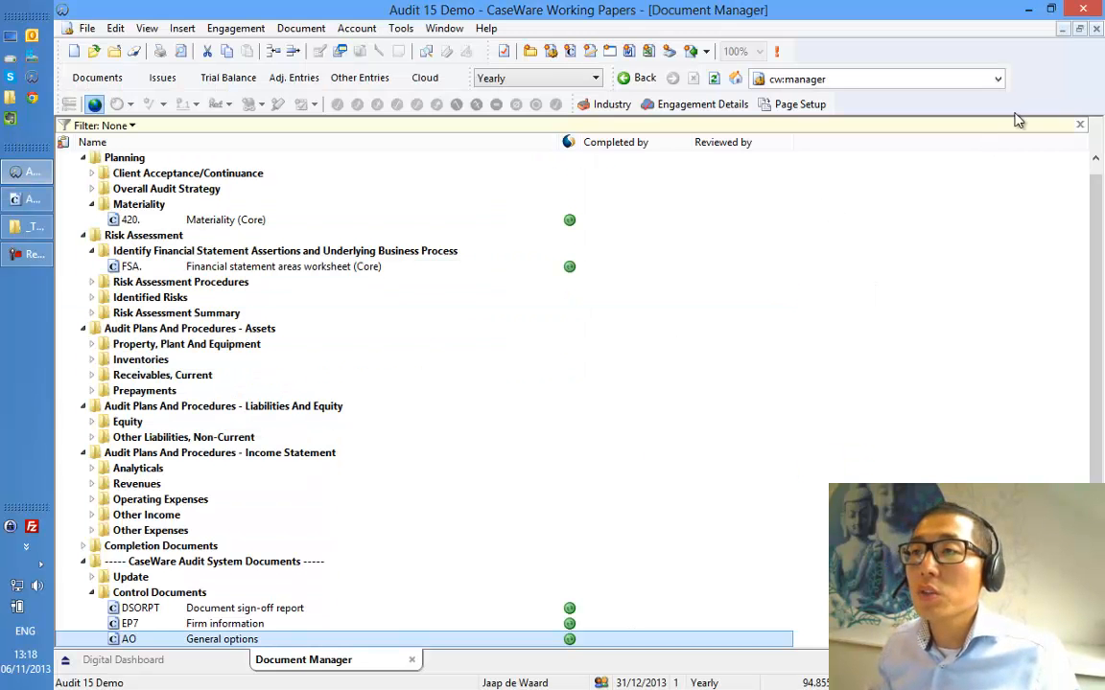
pyautogui.click(1093, 31)
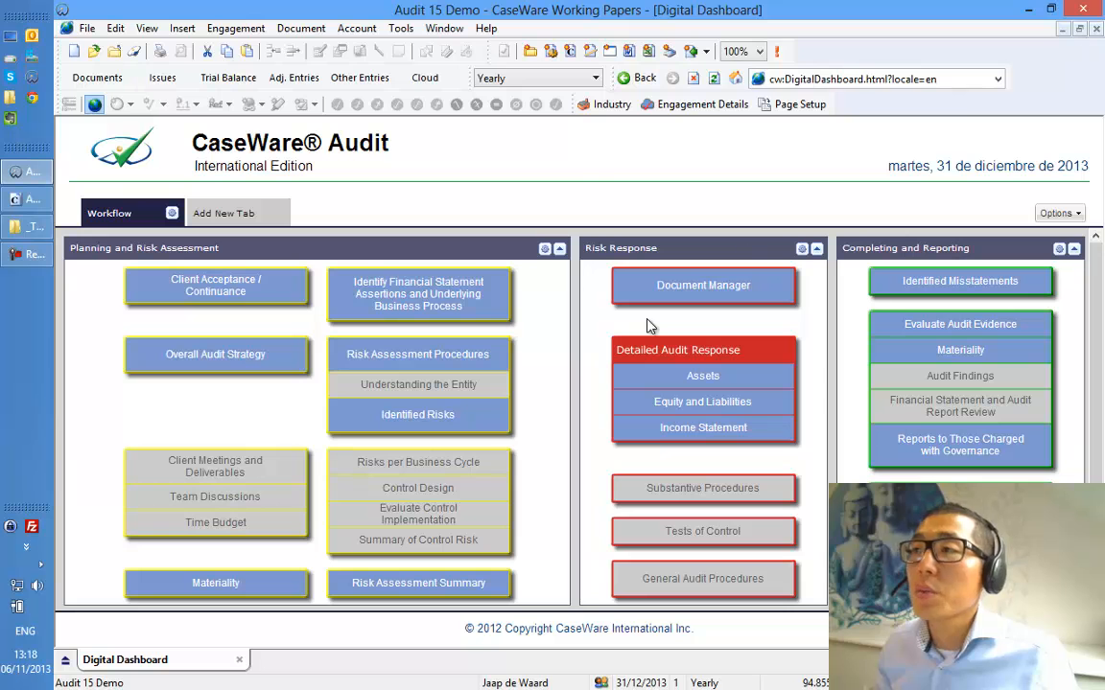
pyautogui.click(10, 175)
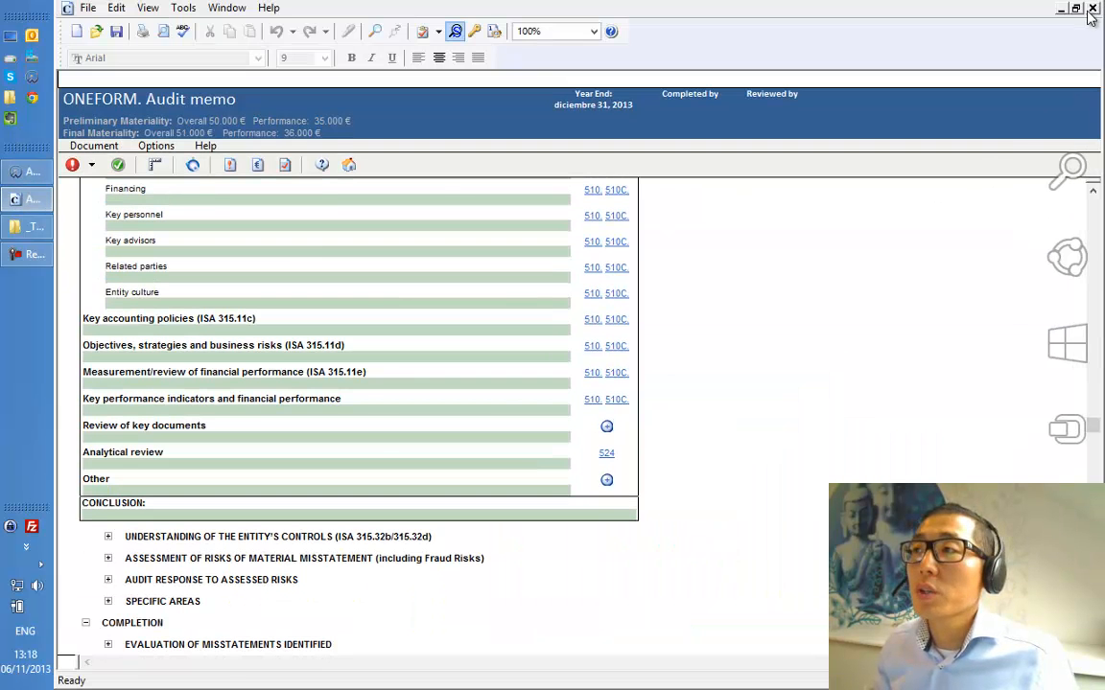
pyautogui.click(1092, 8)
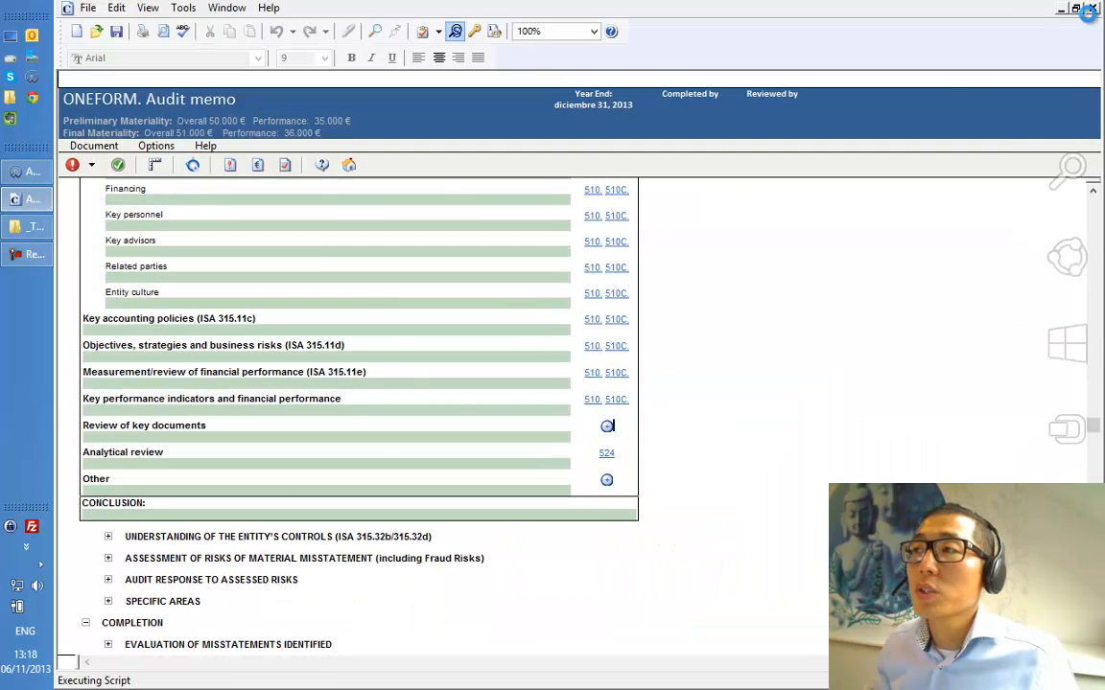
pyautogui.click(565, 419)
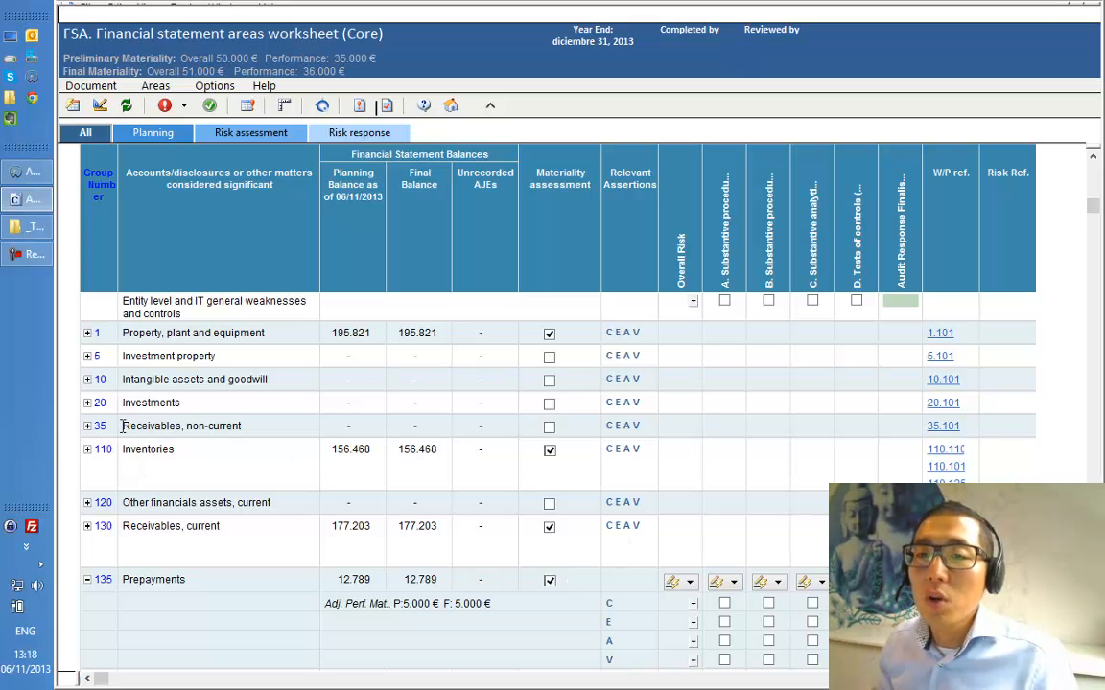
# Expand the assertion rows of Property, plant and equipment, Inventories and Receivables, current, and collapse those of Prepayments
pyautogui.click(88, 333)
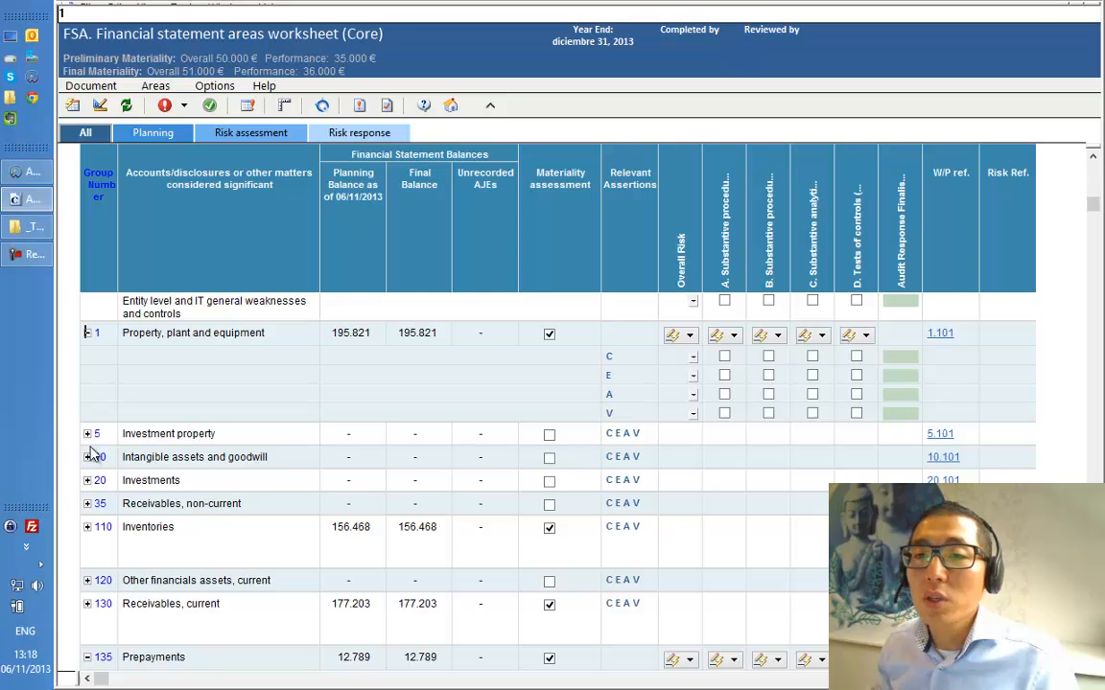
pyautogui.click(87, 527)
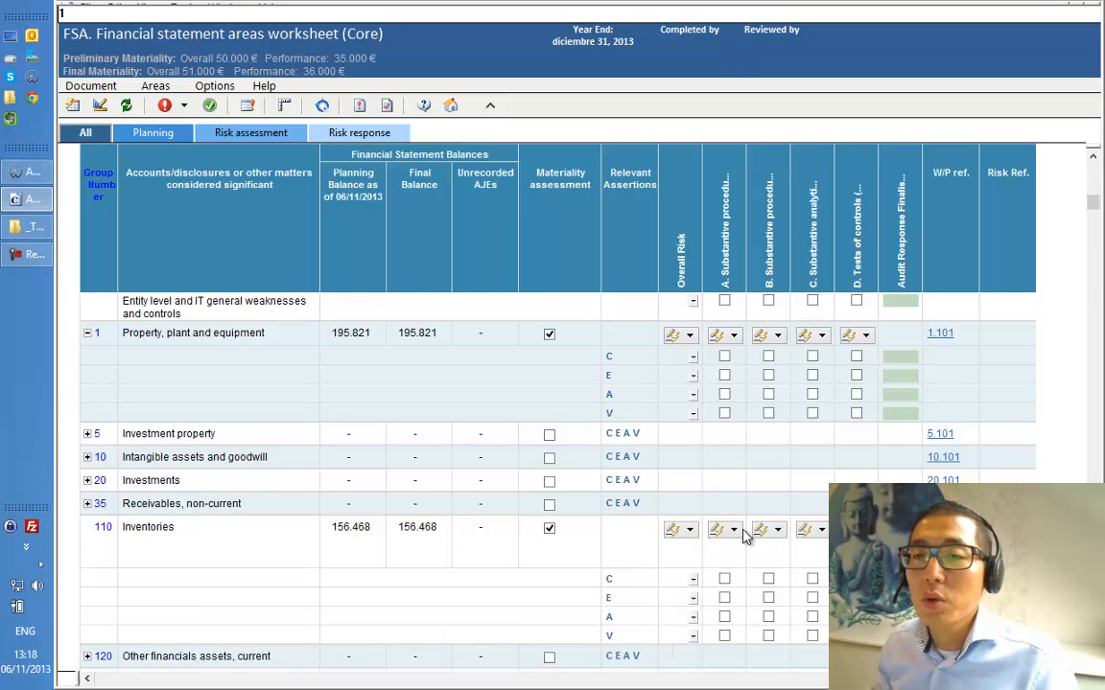
pyautogui.scroll(-5, 744, 533)
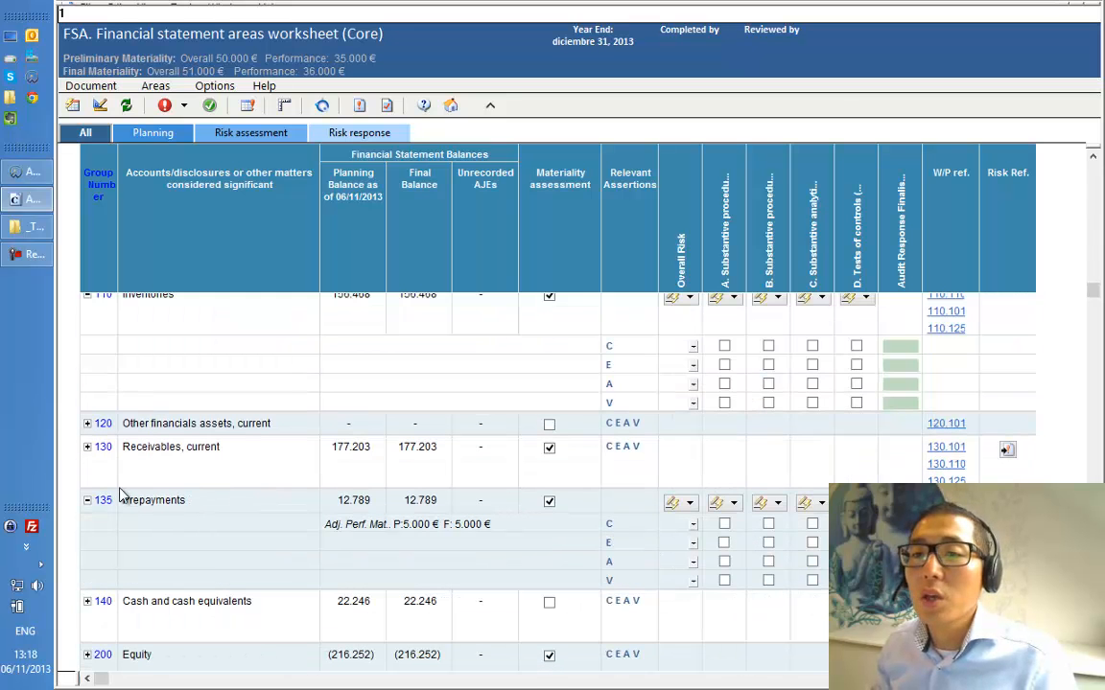
pyautogui.click(87, 500)
pyautogui.click(87, 447)
pyautogui.scroll(10, 786, 501)
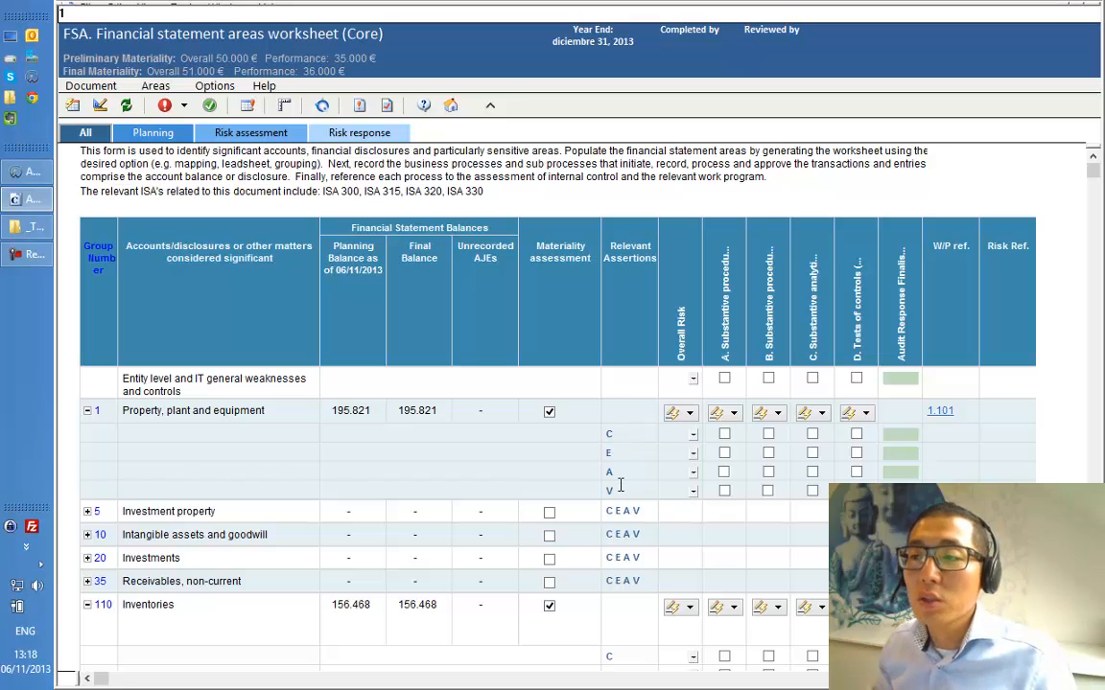
# Set the overall risk of all assertions to Low for Property, plant and equipment and to Hi for Inventories
pyautogui.click(682, 418)
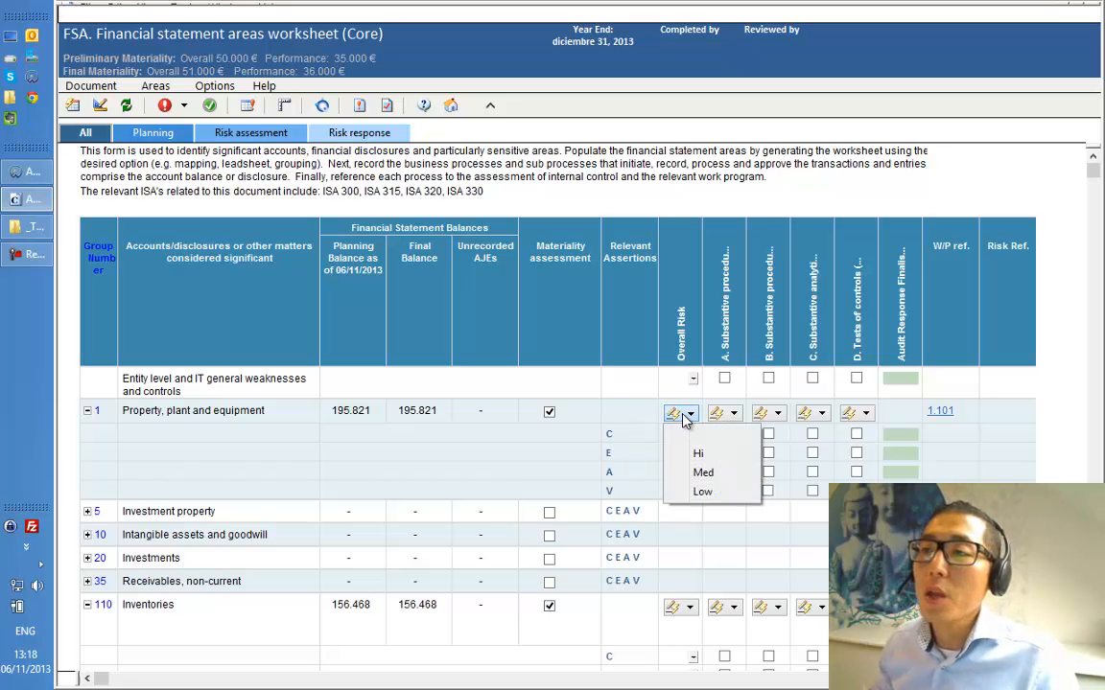
pyautogui.click(694, 492)
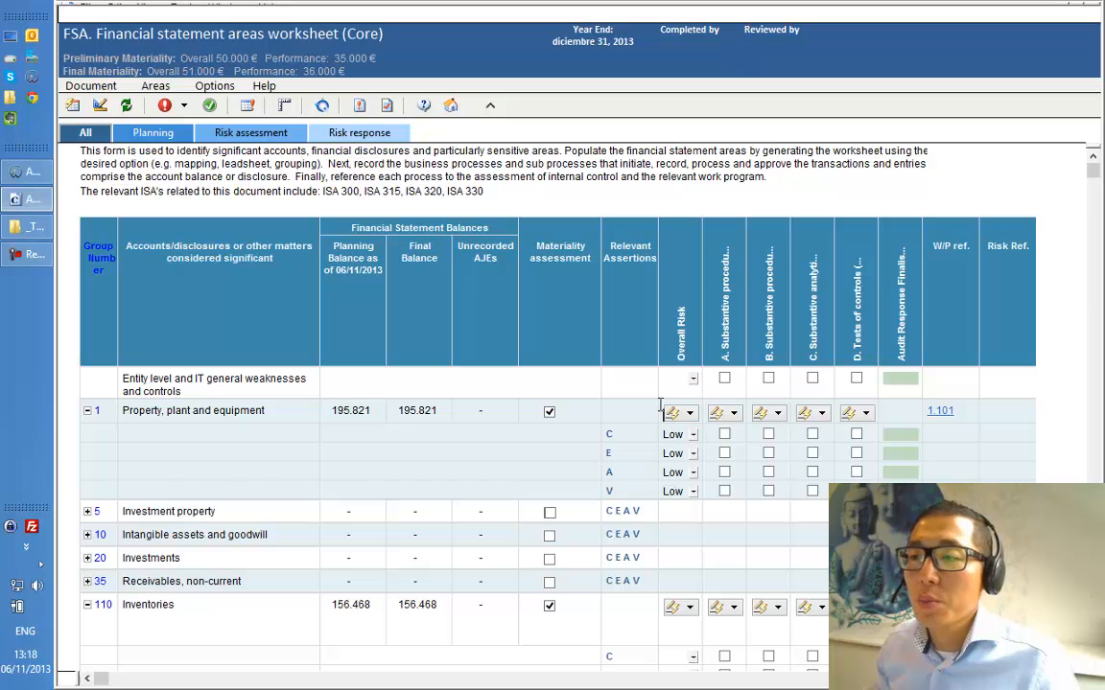
pyautogui.scroll(-3, 698, 527)
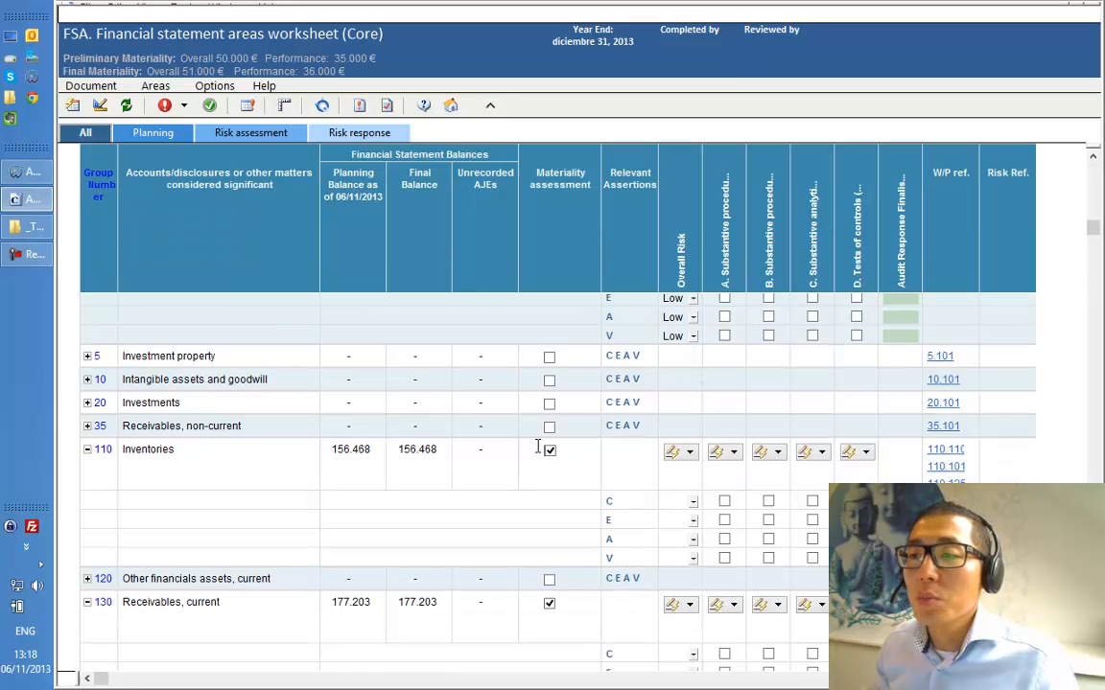
pyautogui.click(689, 452)
pyautogui.click(692, 490)
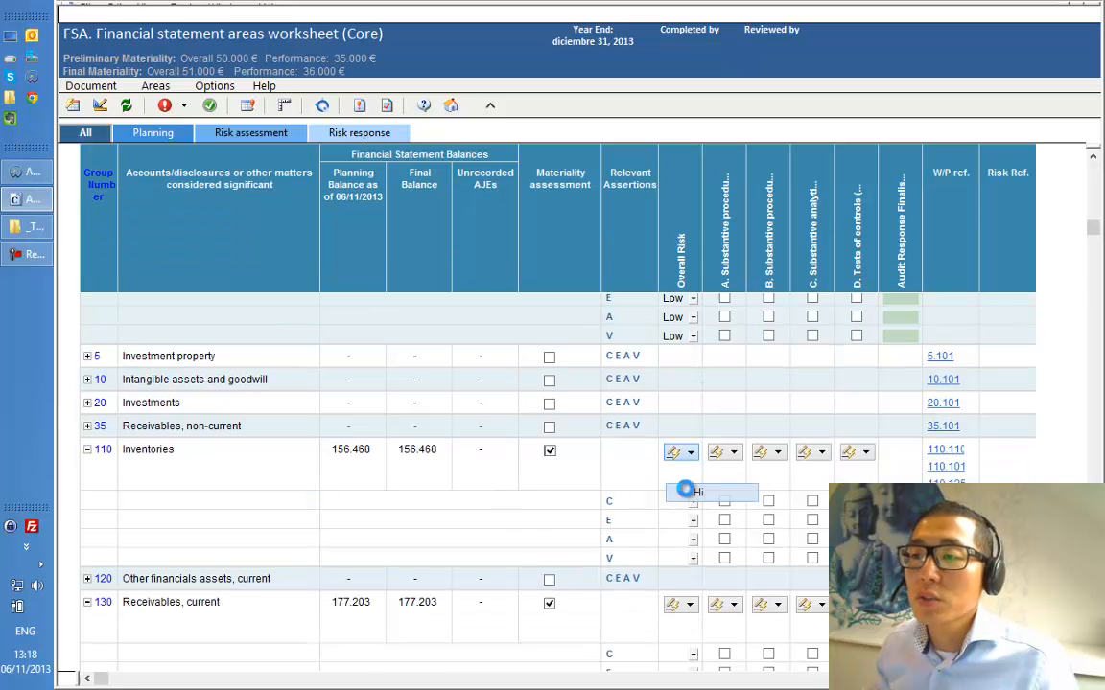
pyautogui.scroll(-2, 715, 594)
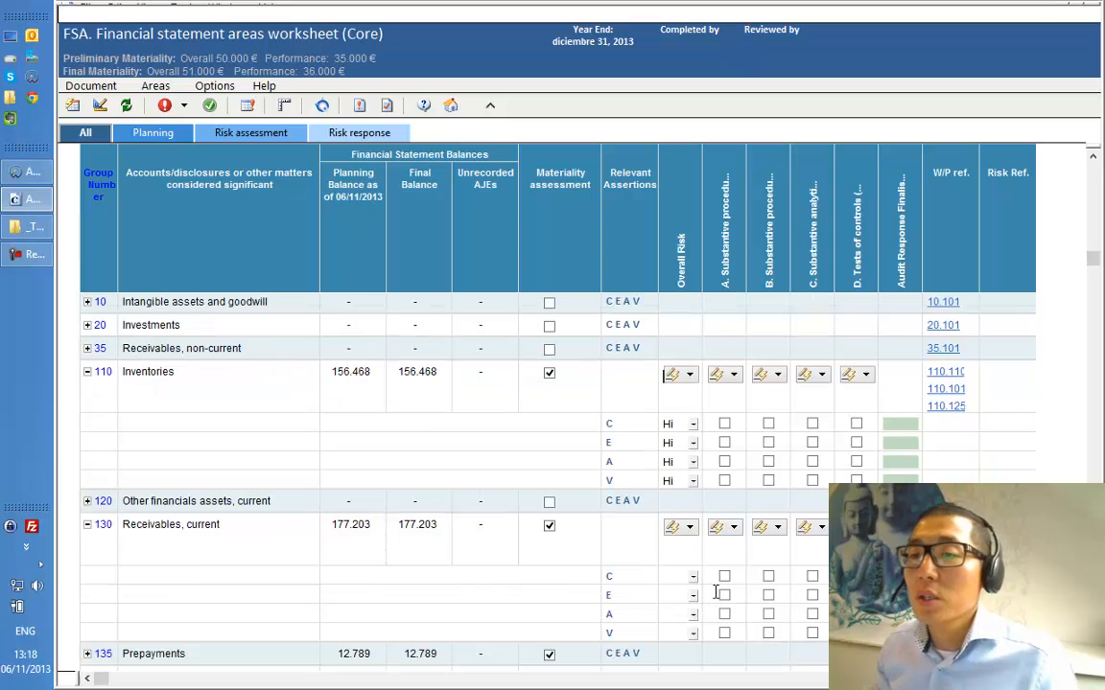
# Set the overall risk of all Receivables, current assertions to Low
pyautogui.click(689, 529)
pyautogui.click(702, 605)
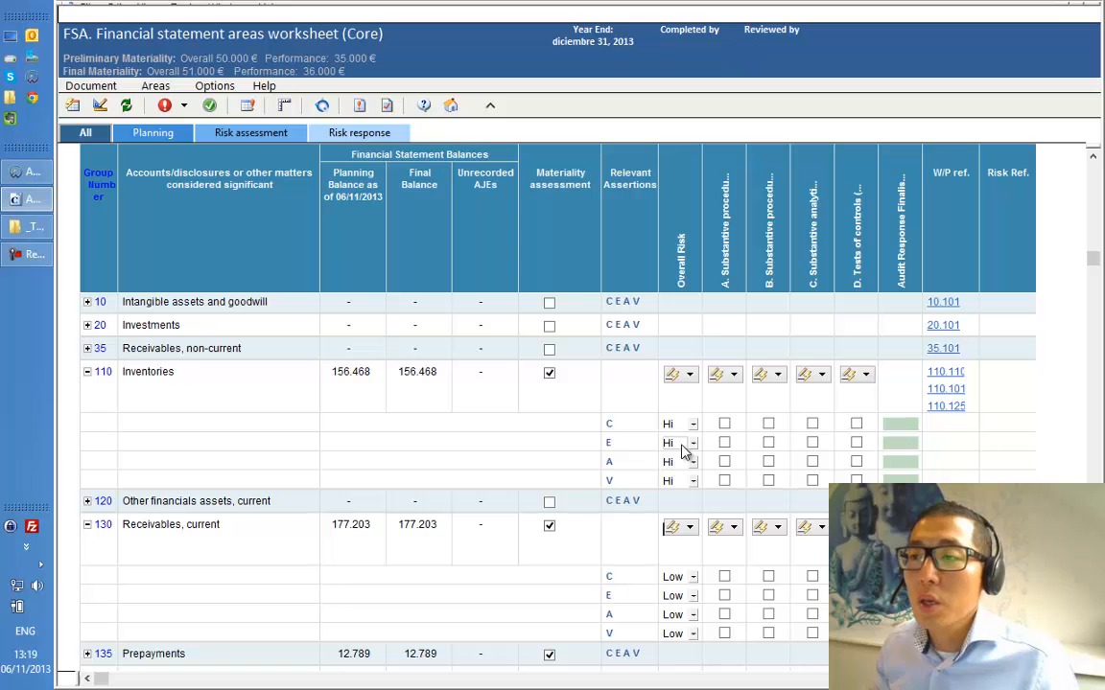
# Change the applicable assertions of Inventories by removing Existence and Valuation, leaving Completeness and Accuracy
pyautogui.rightClick(629, 446)
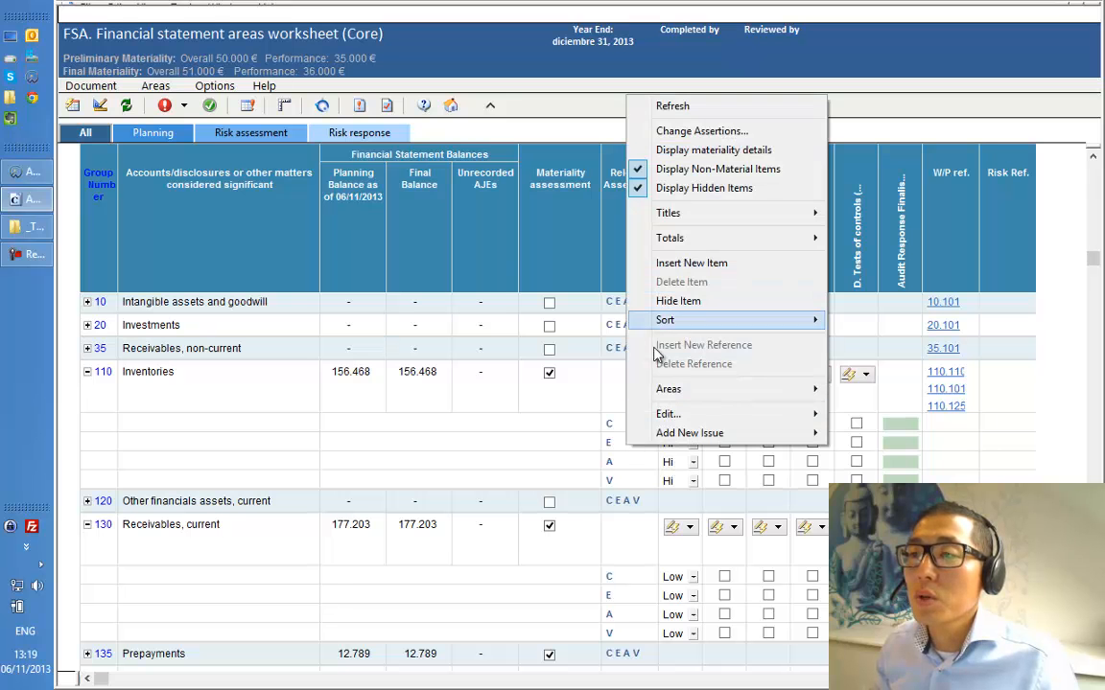
pyautogui.click(690, 131)
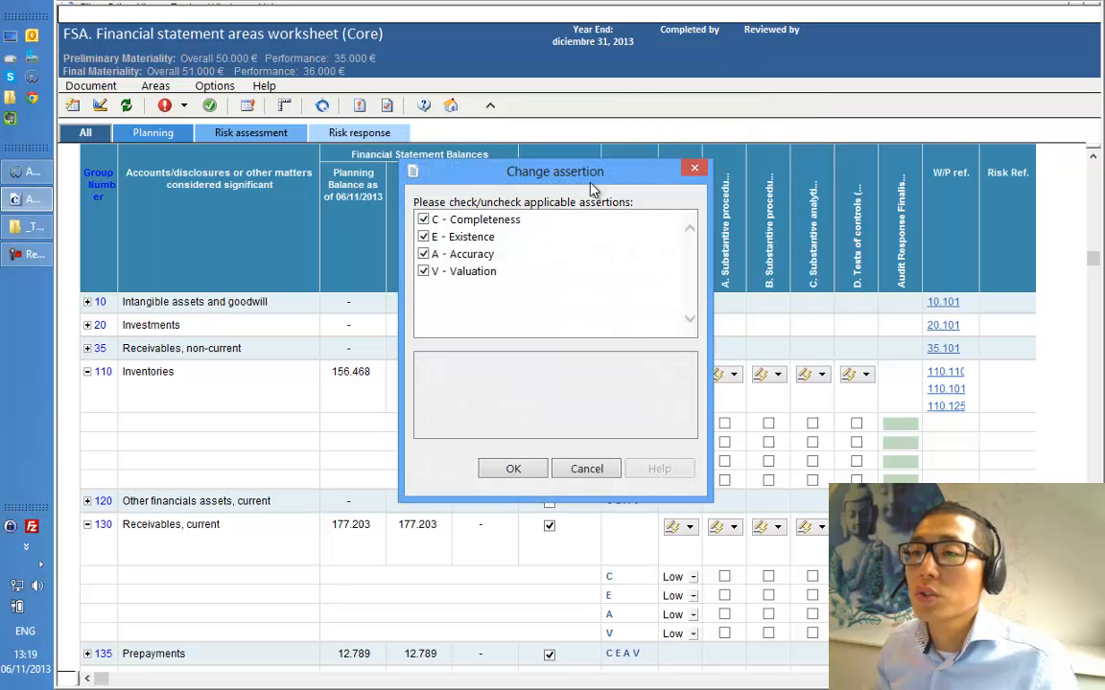
pyautogui.moveTo(574, 175); pyautogui.dragTo(864, 204)
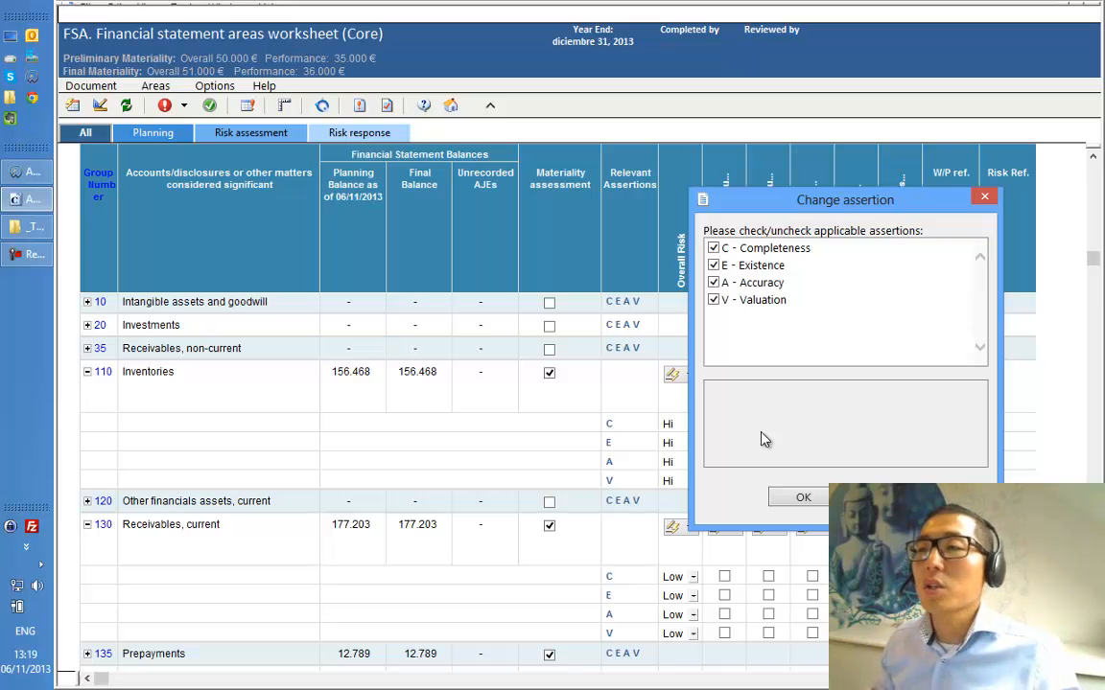
pyautogui.click(714, 266)
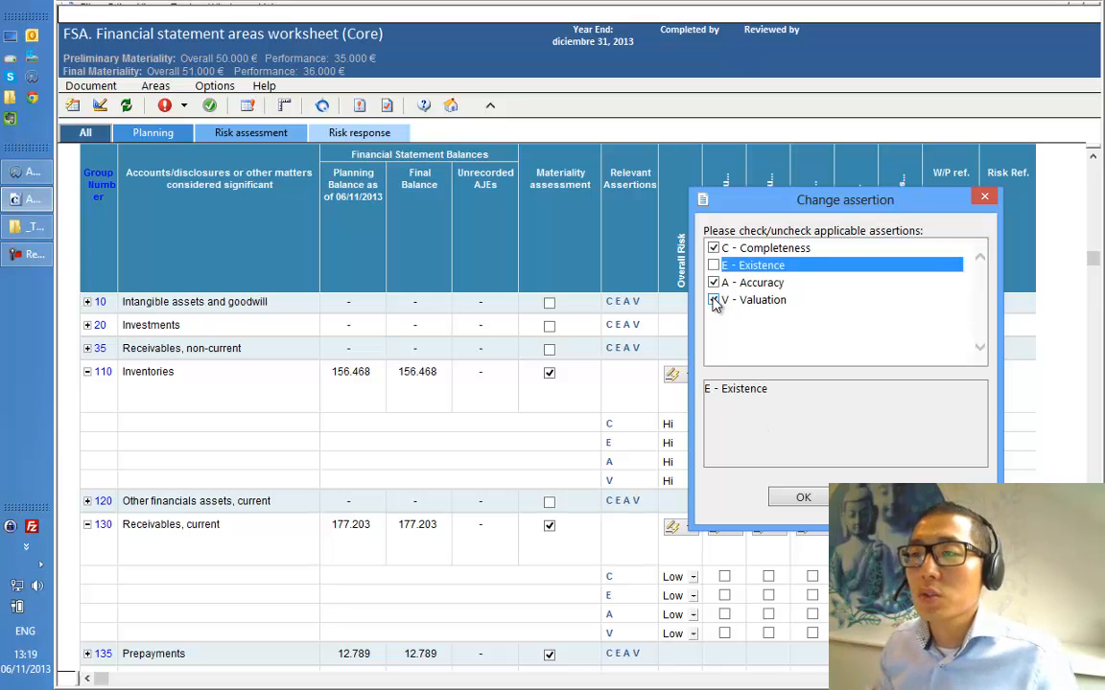
pyautogui.click(713, 301)
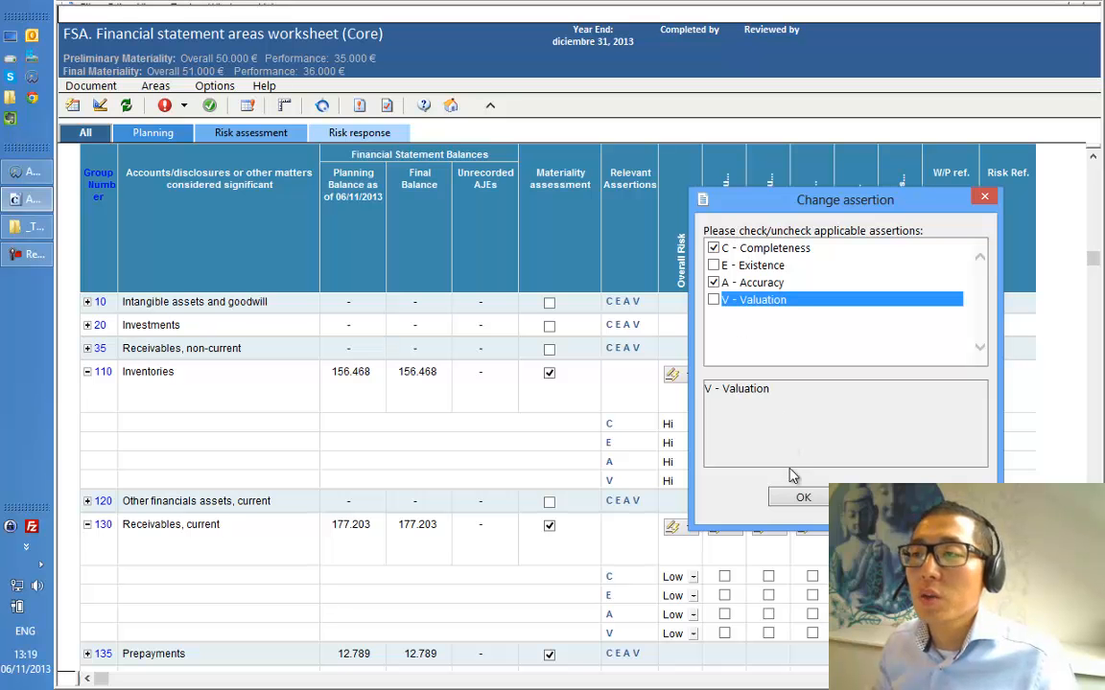
pyautogui.click(802, 501)
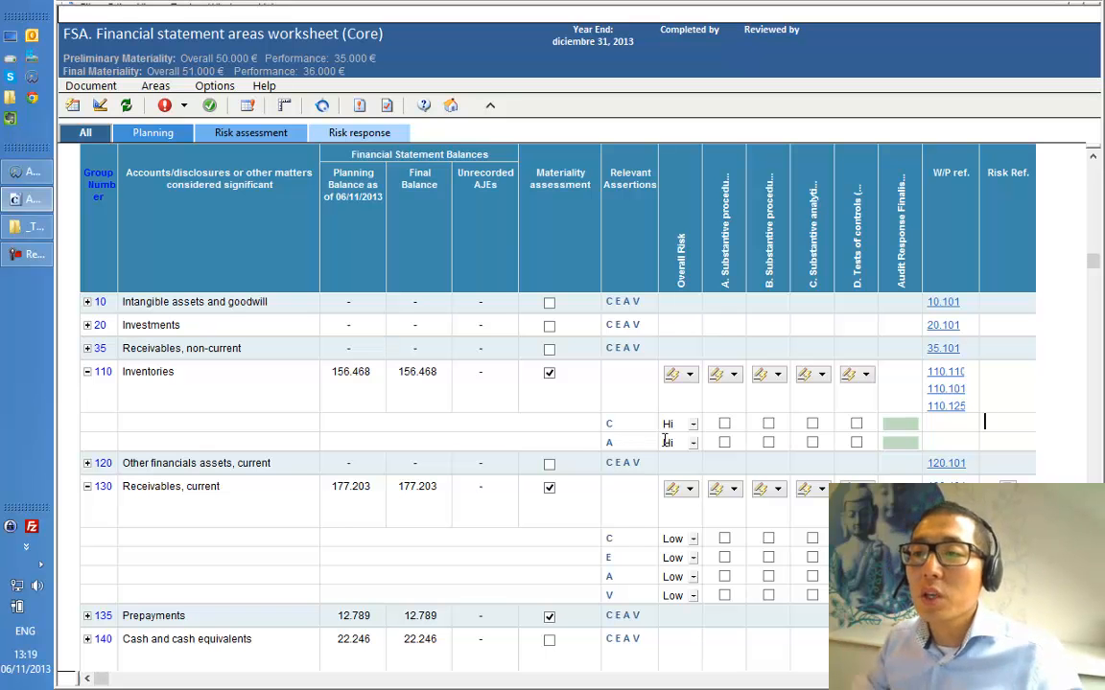
# Mark response A (substantive procedures) for all four assertions of Property, plant and equipment in one go
pyautogui.scroll(3, 664, 439)
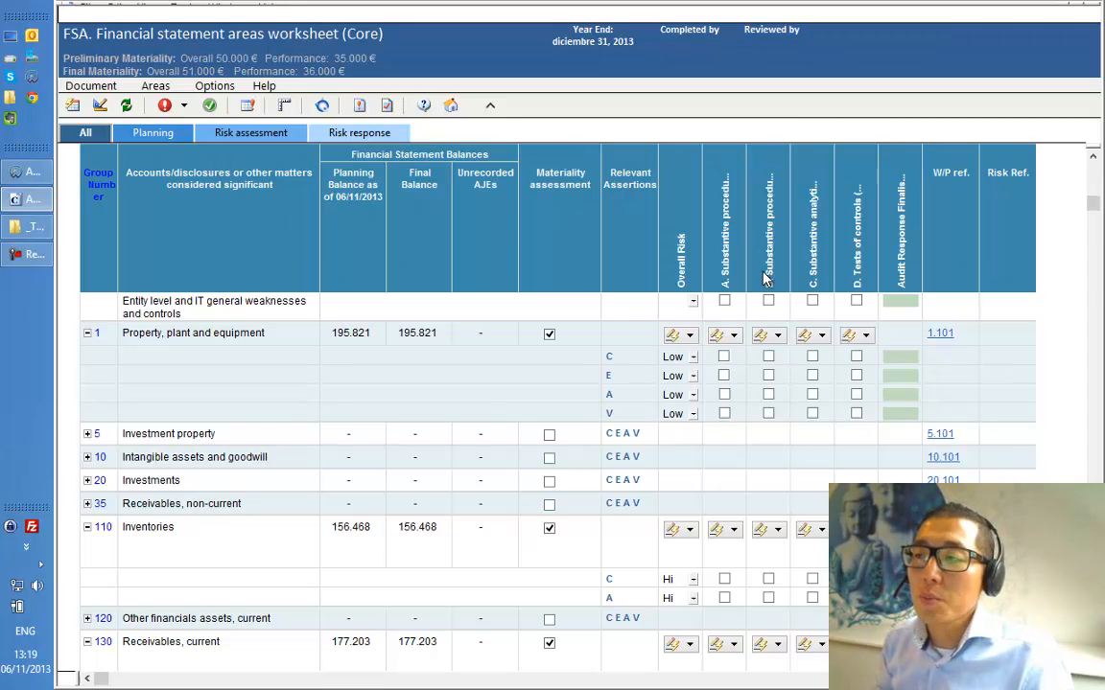
pyautogui.scroll(2, 765, 278)
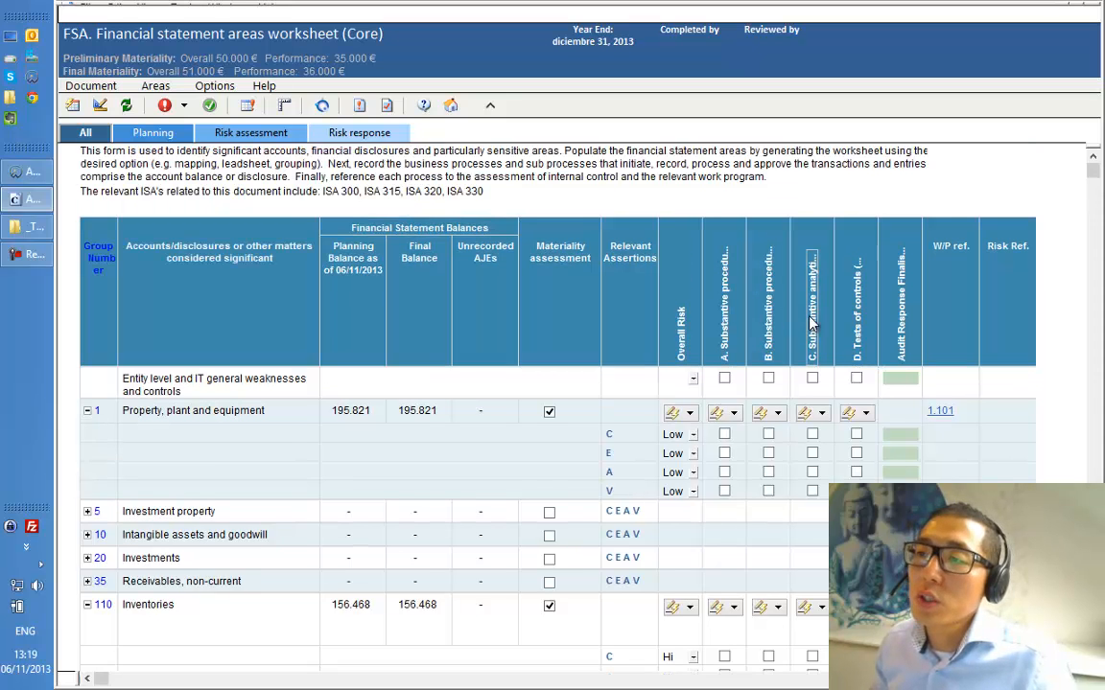
pyautogui.scroll(-2, 726, 254)
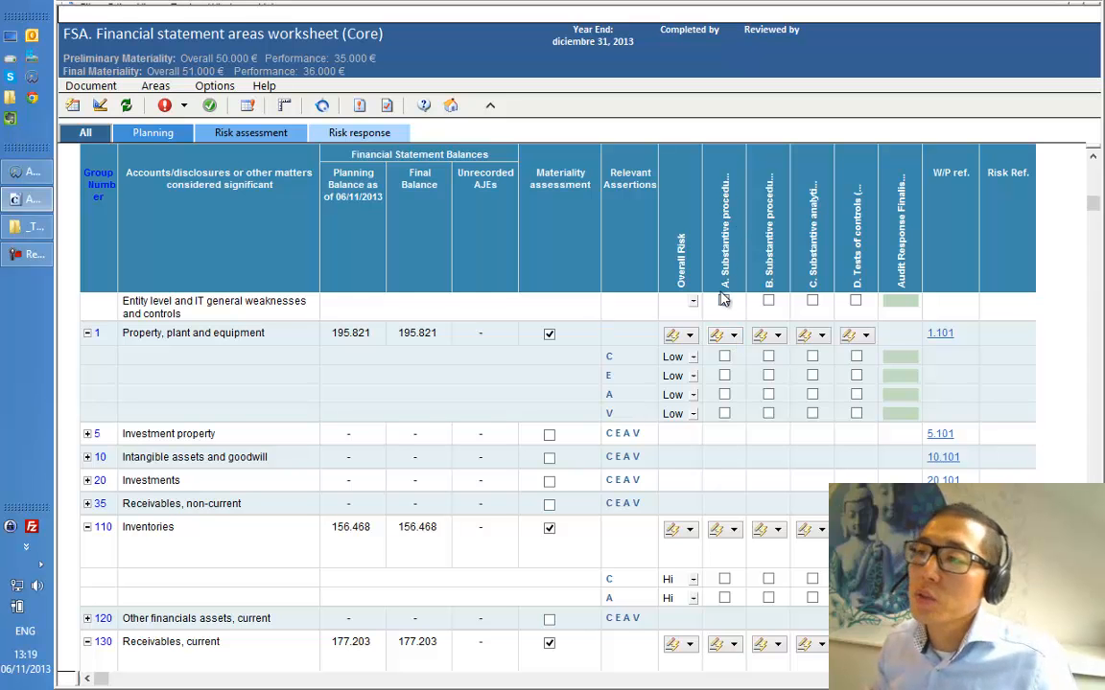
pyautogui.click(732, 336)
pyautogui.click(729, 358)
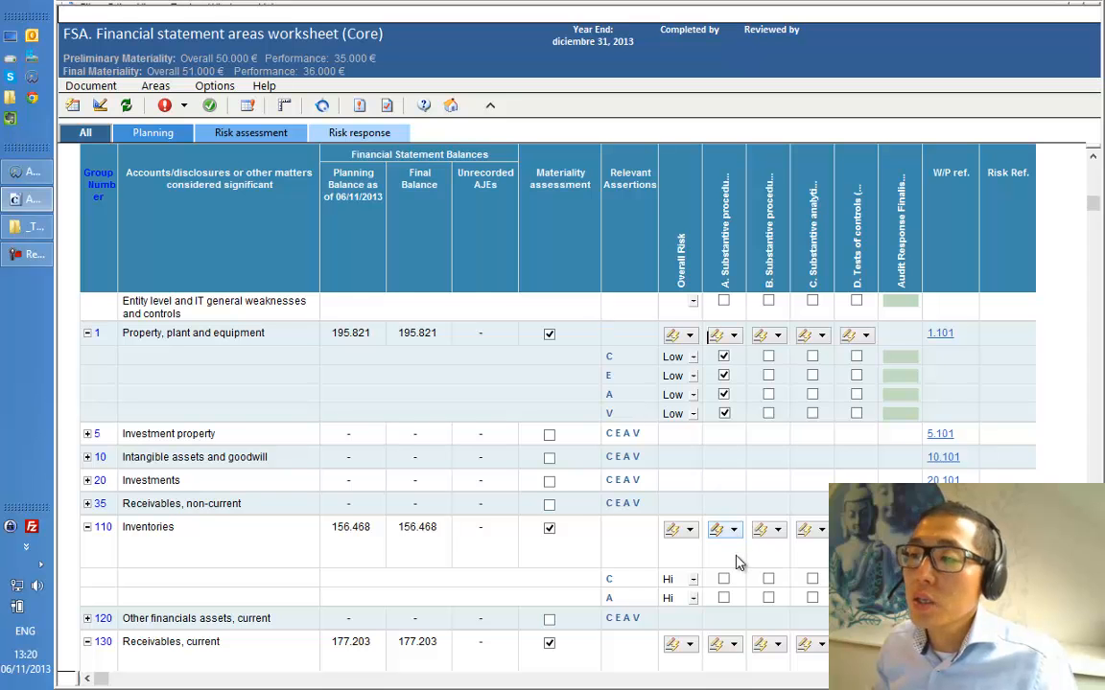
# For Inventories, mark response A for Completeness and Accuracy, and also responses B and C for Completeness
pyautogui.click(724, 579)
pyautogui.click(724, 598)
pyautogui.click(768, 579)
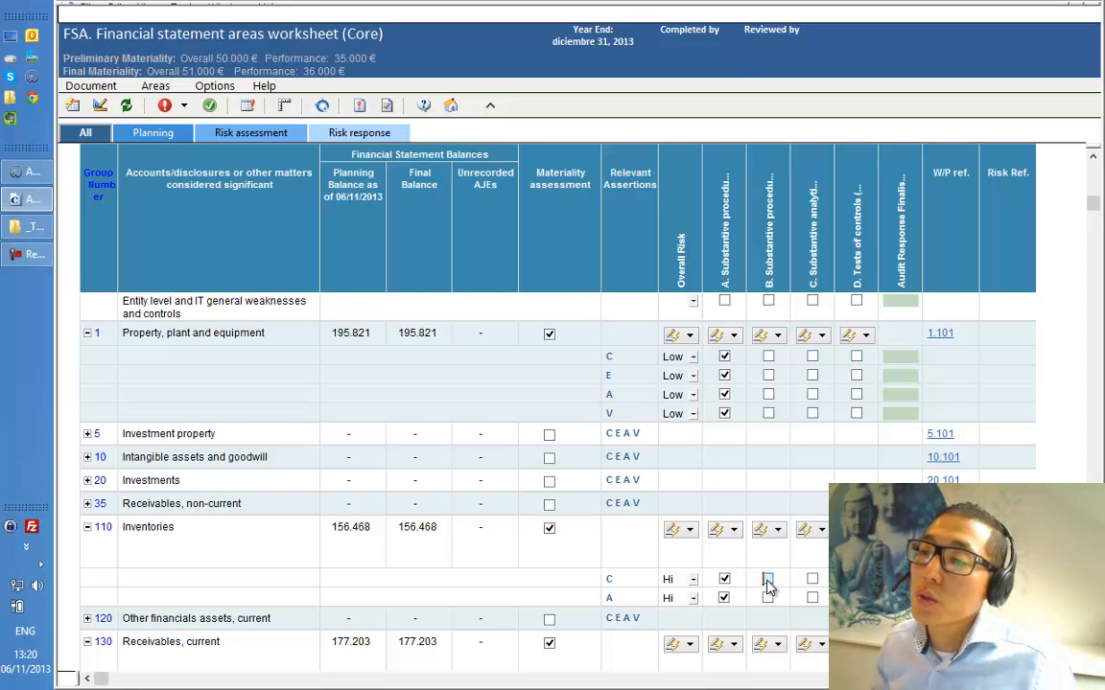
pyautogui.click(812, 580)
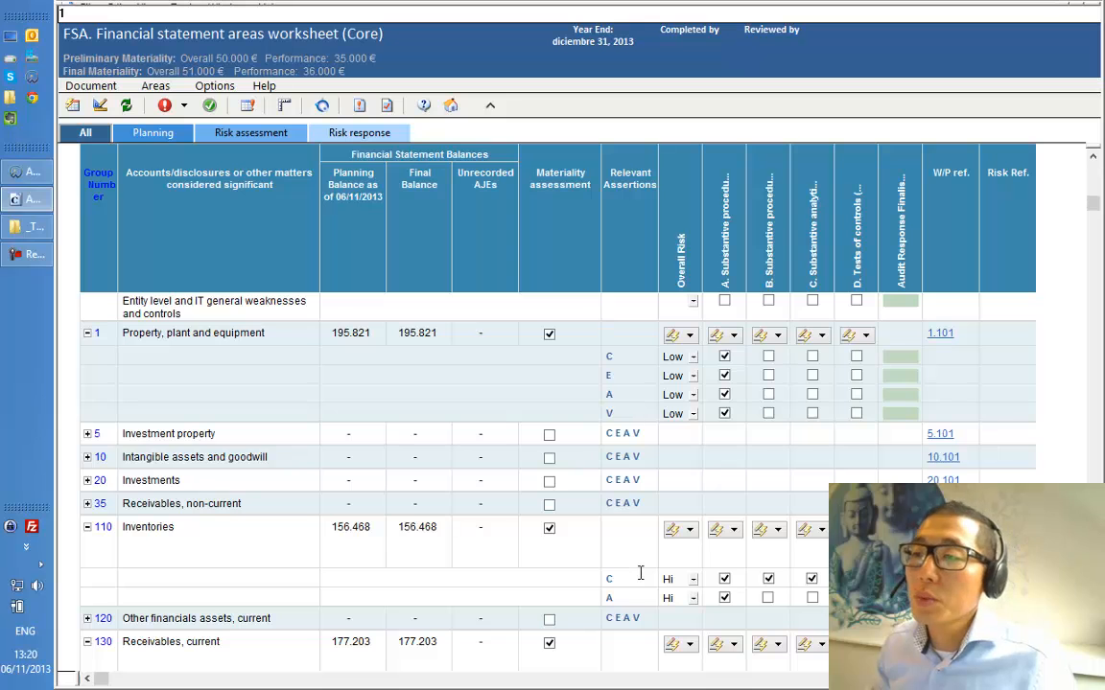
# Mark response A (substantive procedures) for all assertions of Receivables, current
pyautogui.scroll(-5, 641, 573)
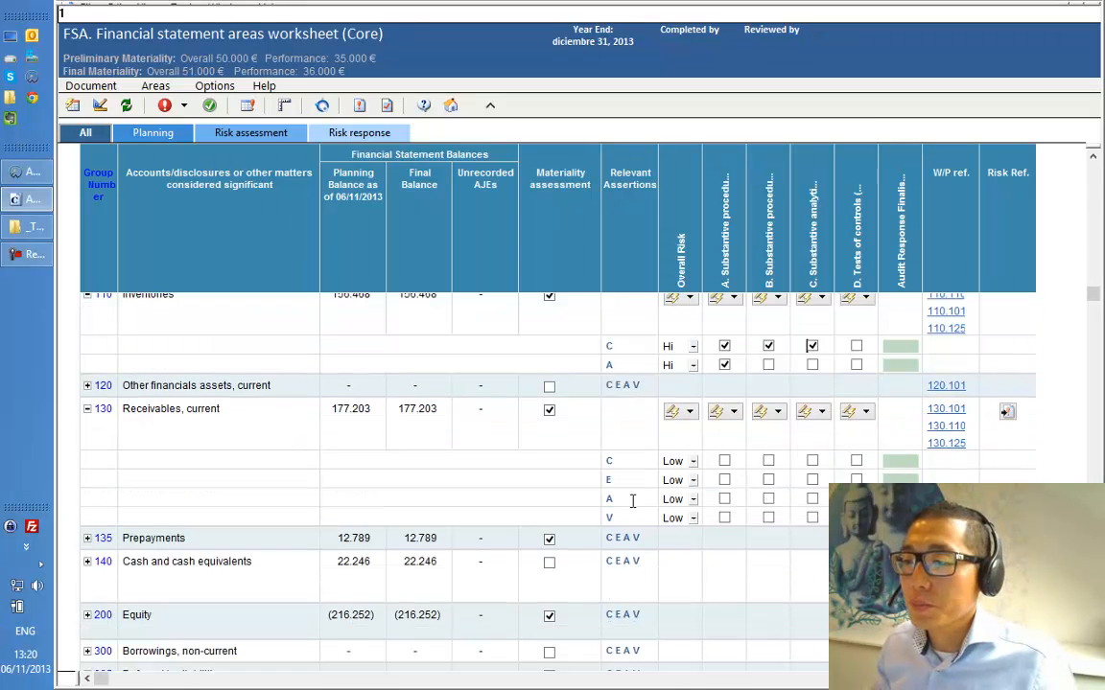
pyautogui.click(735, 418)
pyautogui.click(740, 432)
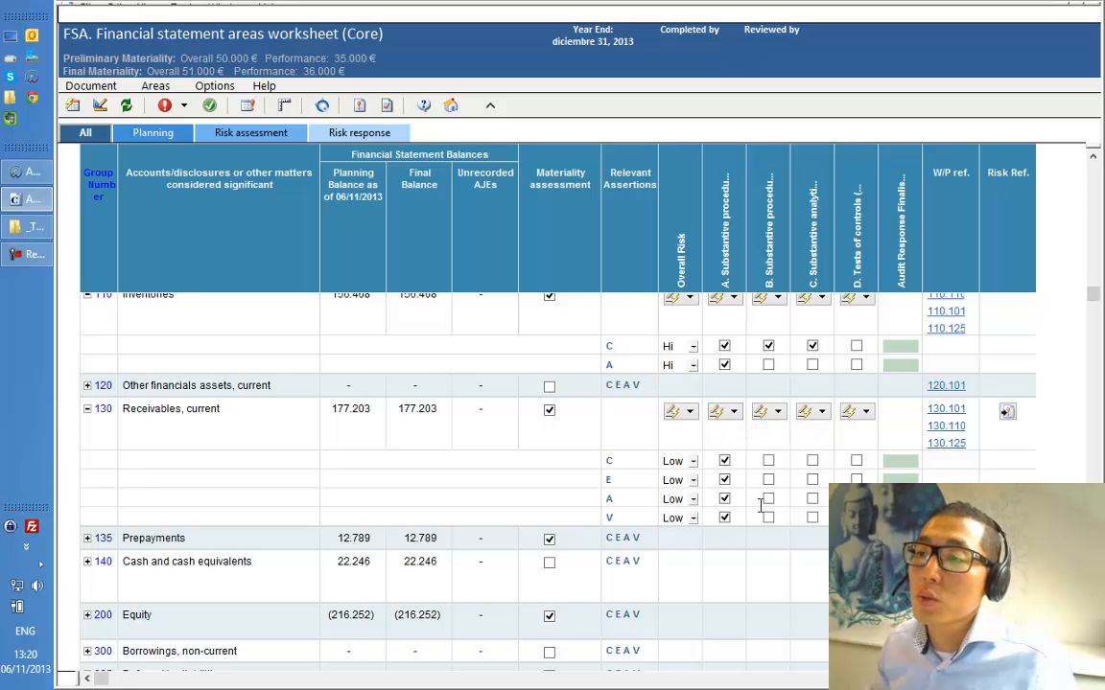
# Open the Property, plant and equipment work program 1.101 and review its assertion-level risks, proposed audit responses and basic substantive procedures
pyautogui.scroll(3, 761, 506)
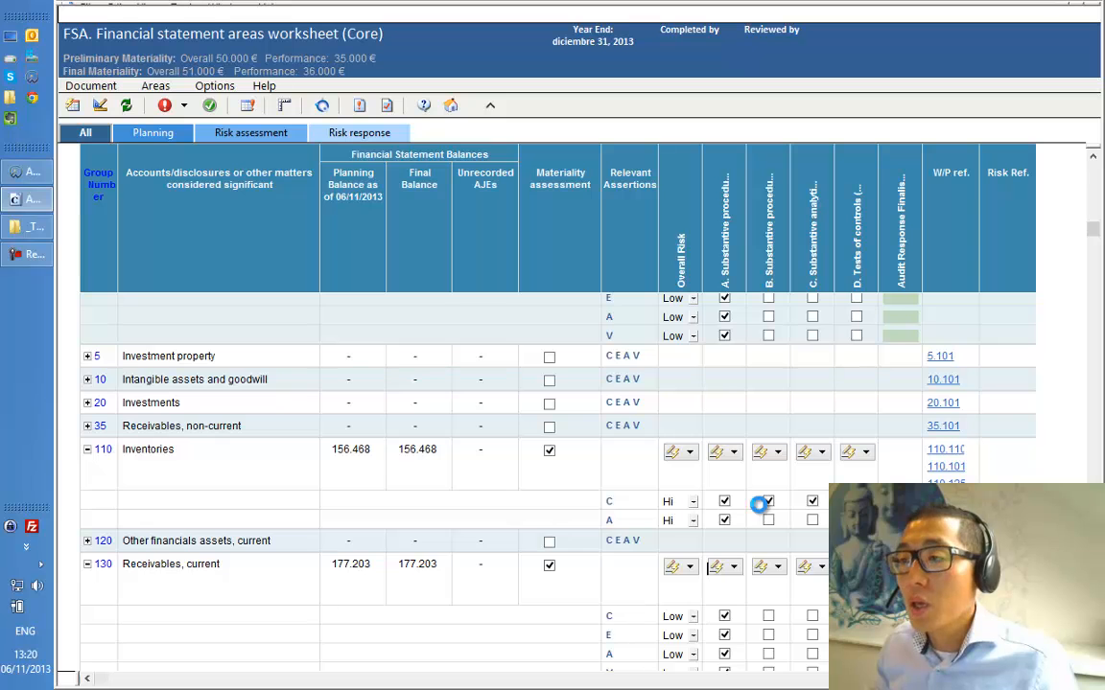
pyautogui.scroll(2, 761, 506)
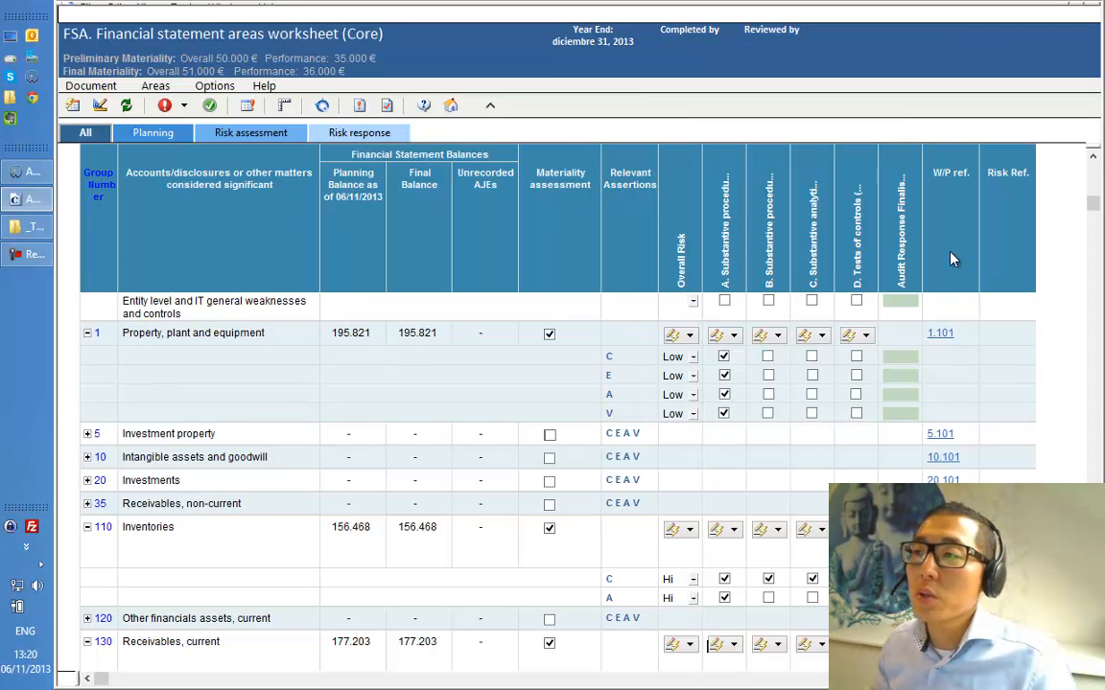
pyautogui.click(943, 336)
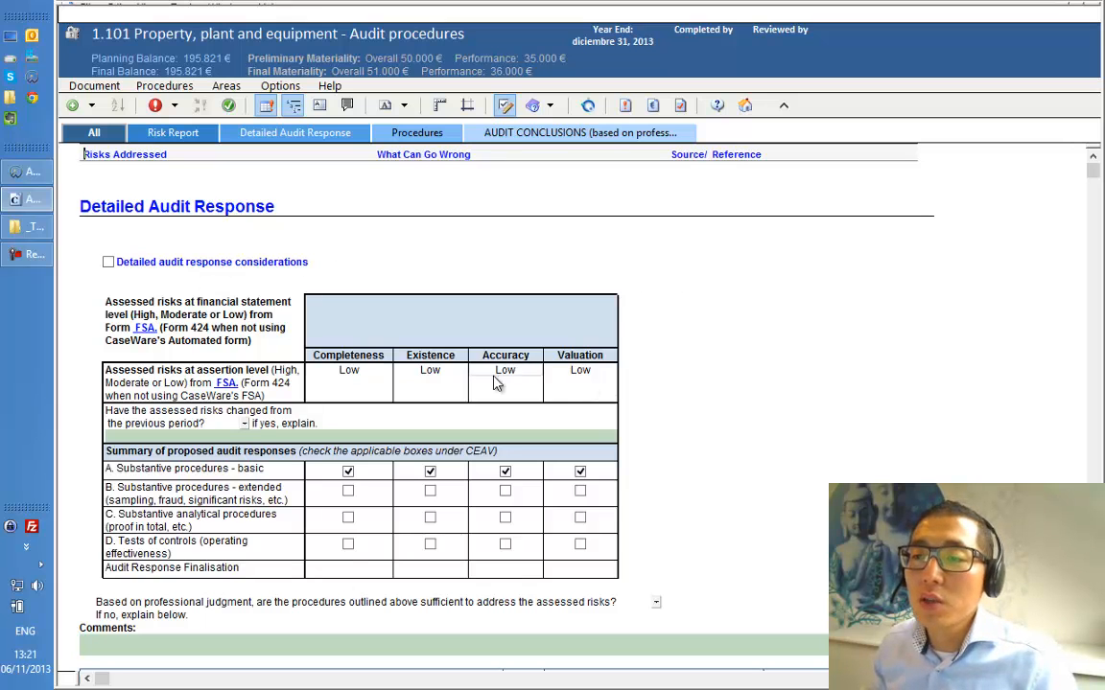
pyautogui.moveTo(657, 384); pyautogui.dragTo(144, 382)
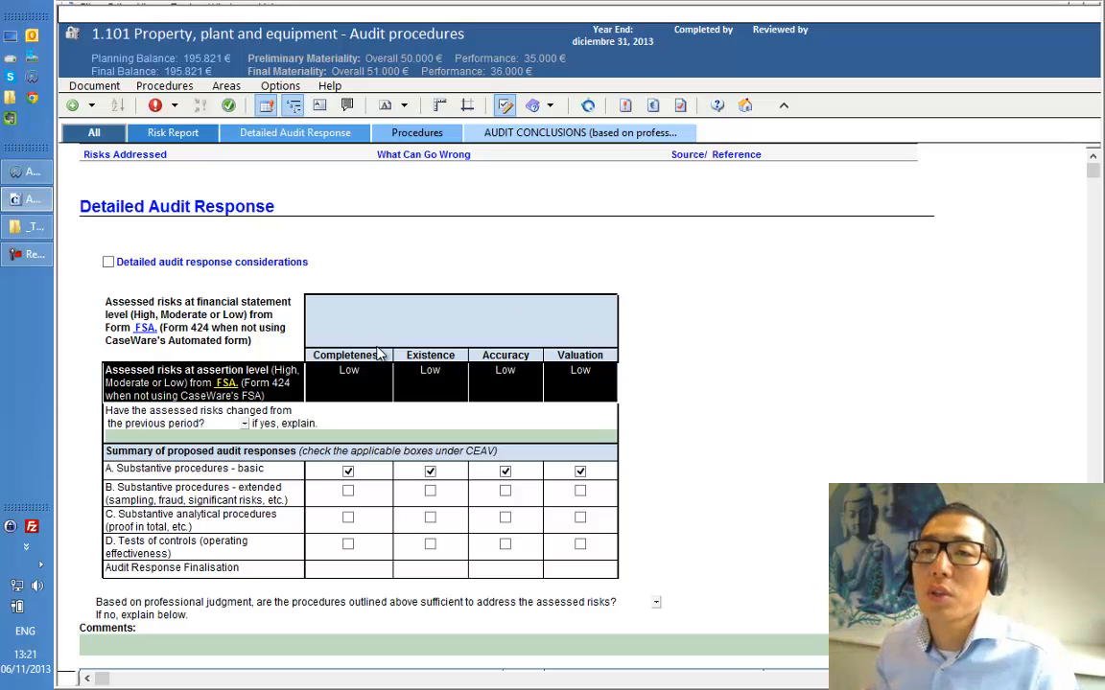
pyautogui.click(668, 369)
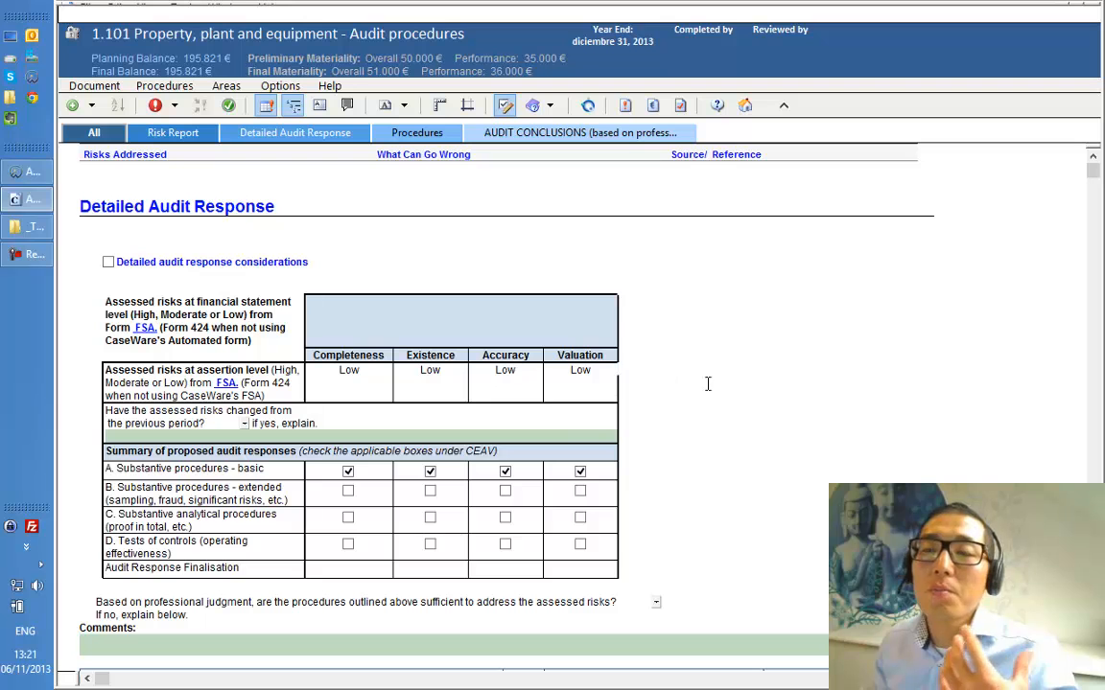
pyautogui.click(579, 423)
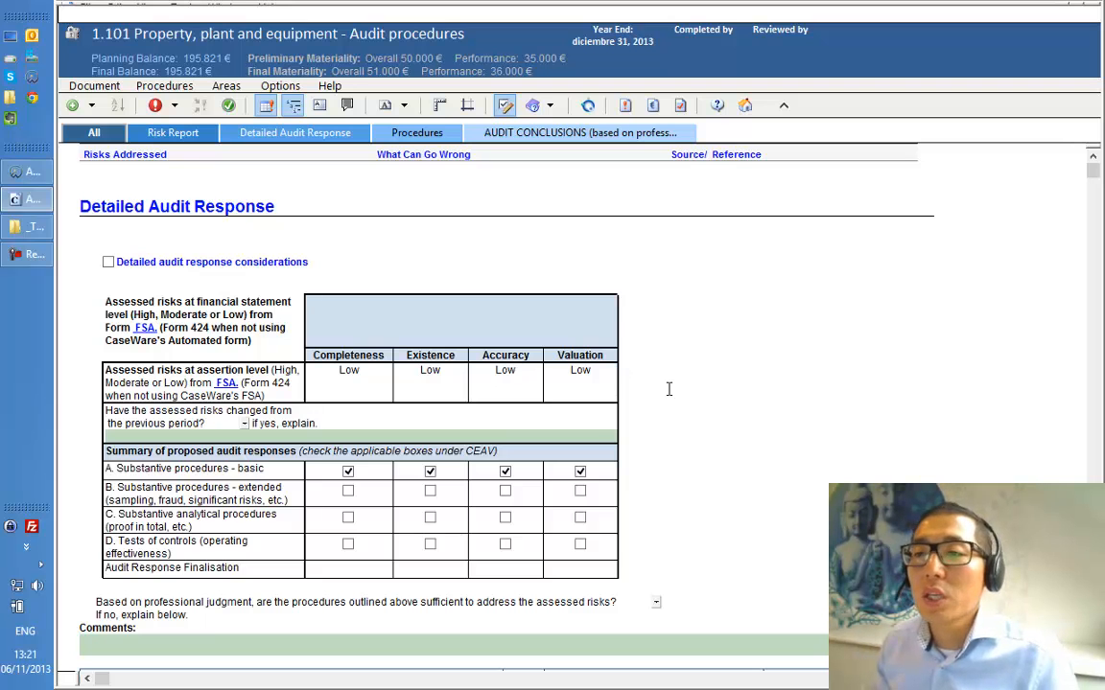
pyautogui.scroll(-3, 653, 394)
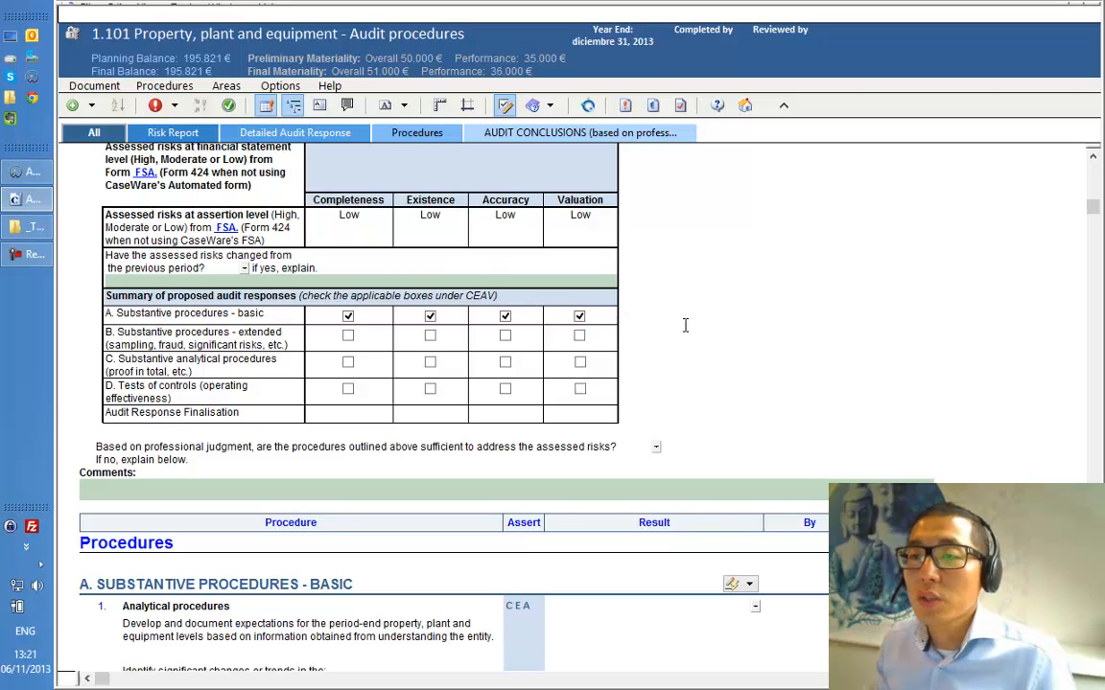
pyautogui.scroll(-3, 684, 326)
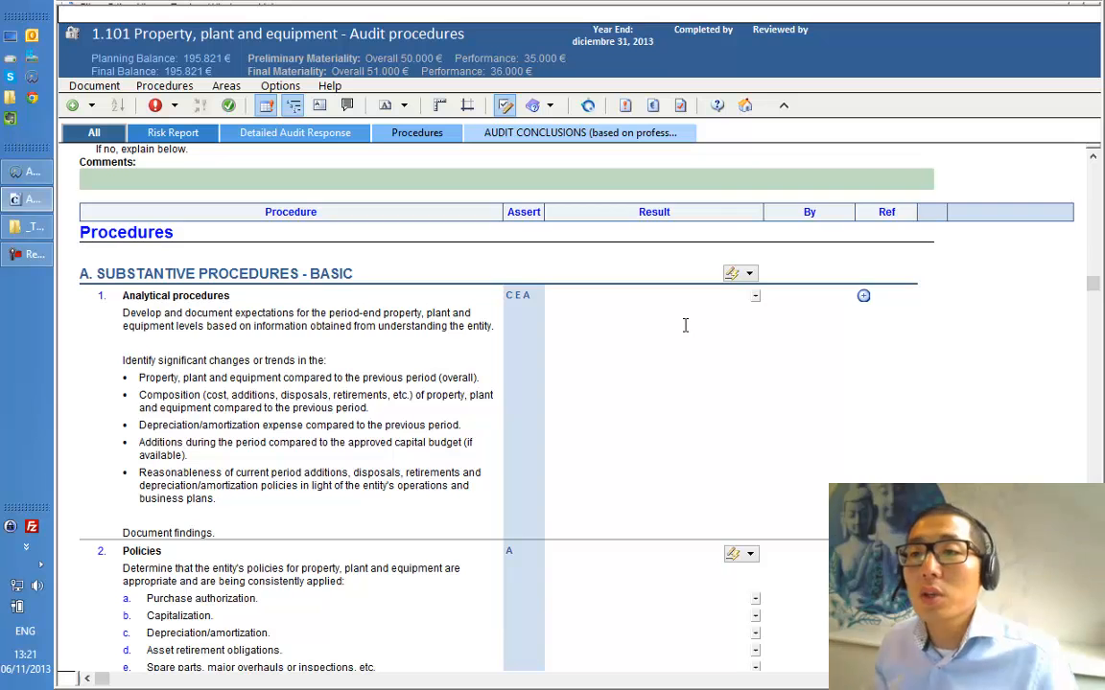
pyautogui.scroll(-3, 685, 325)
pyautogui.scroll(3, 685, 325)
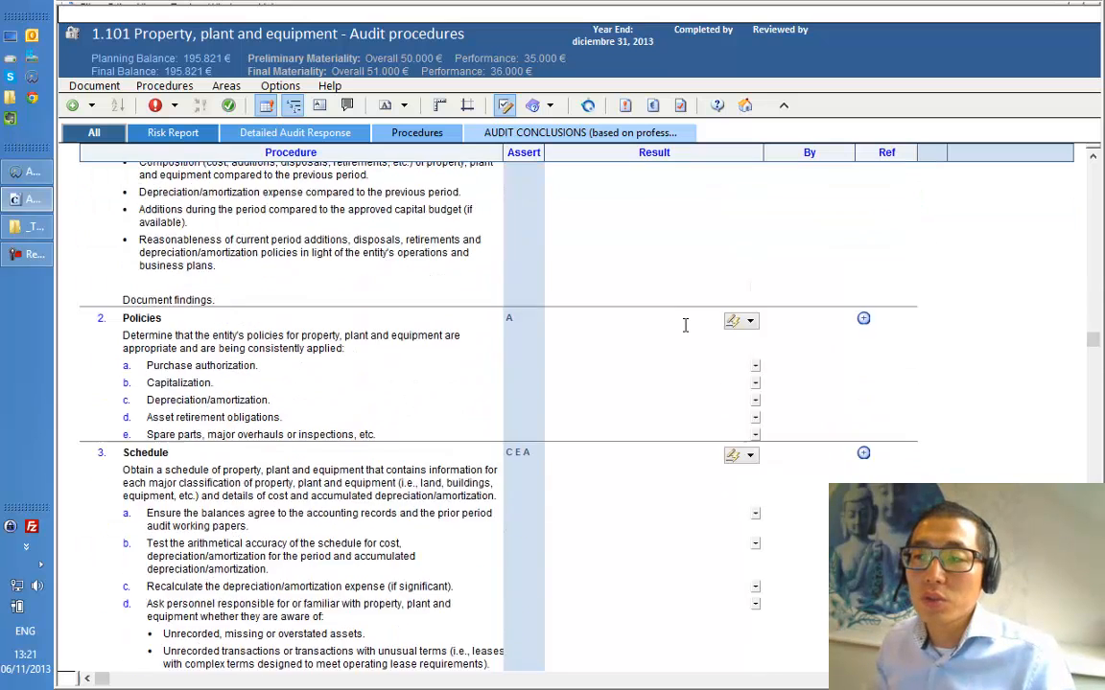
pyautogui.scroll(-1, 685, 325)
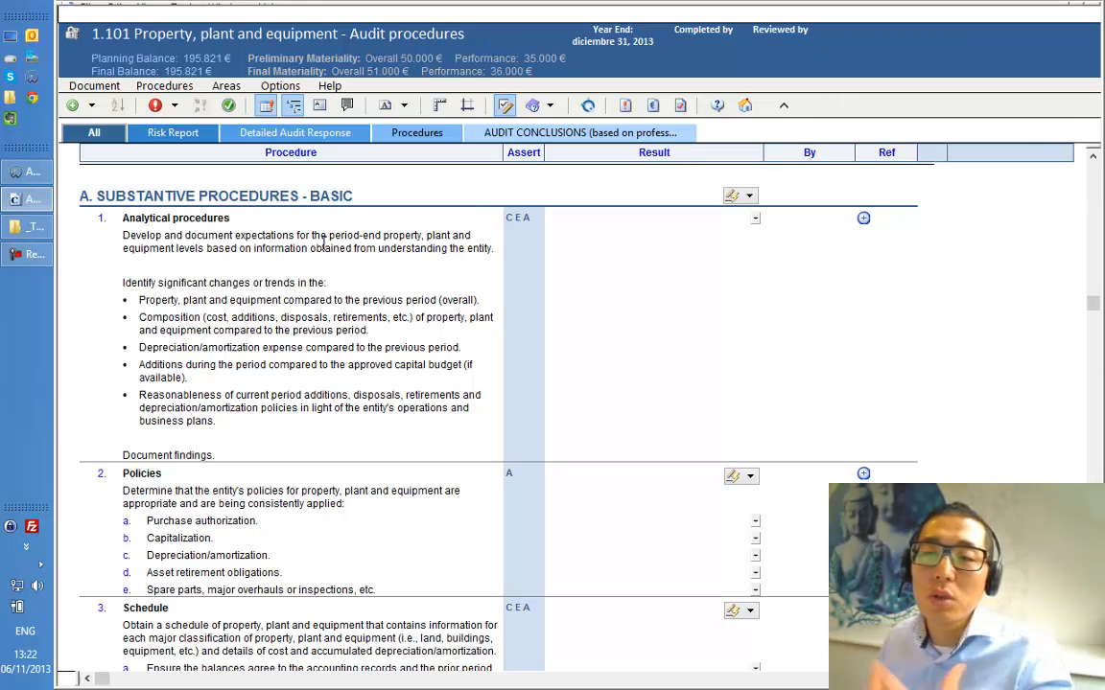
# Display the deleted procedures in the work program and go to the Additions and Disposals procedures
pyautogui.click(165, 88)
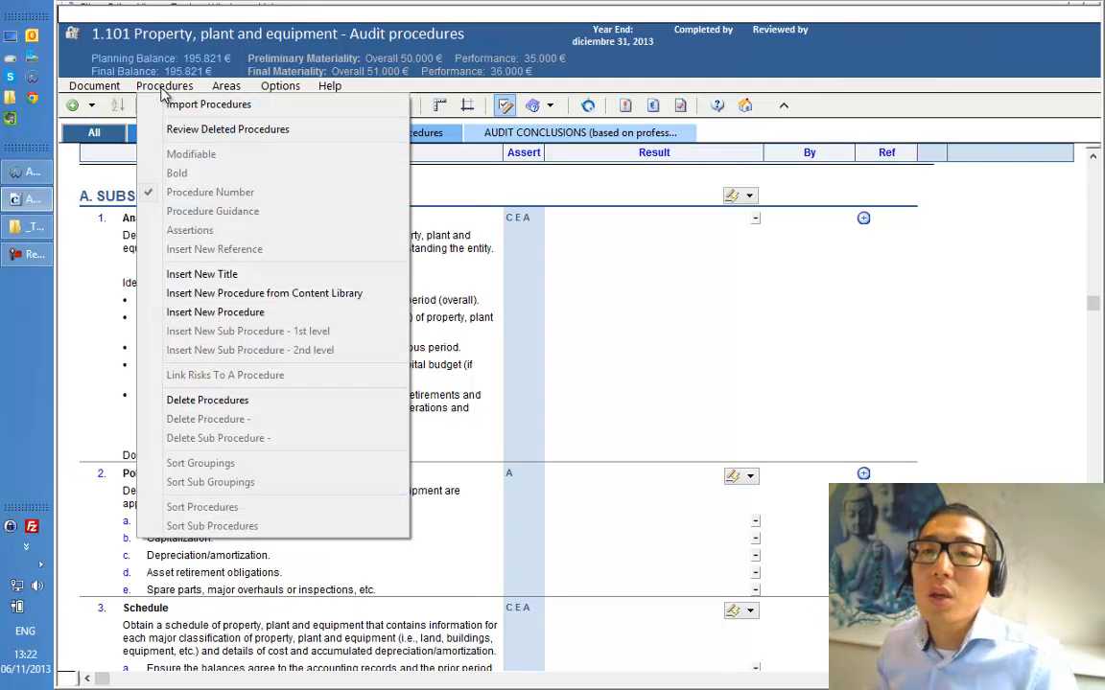
pyautogui.click(176, 131)
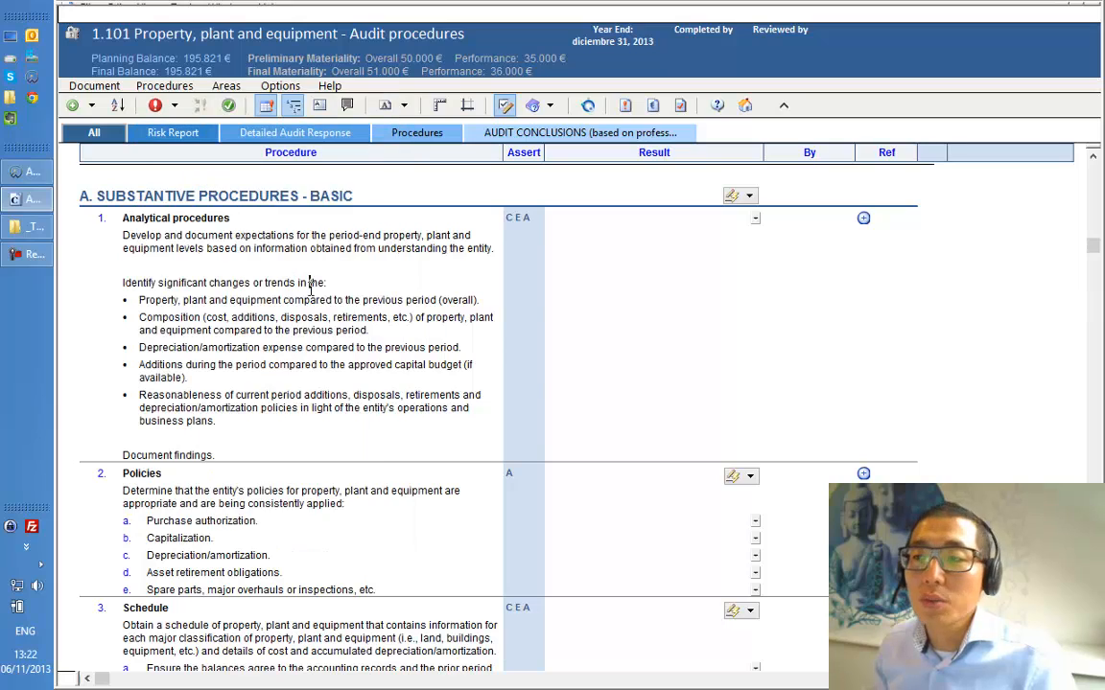
pyautogui.scroll(-10, 311, 288)
pyautogui.scroll(-2, 311, 290)
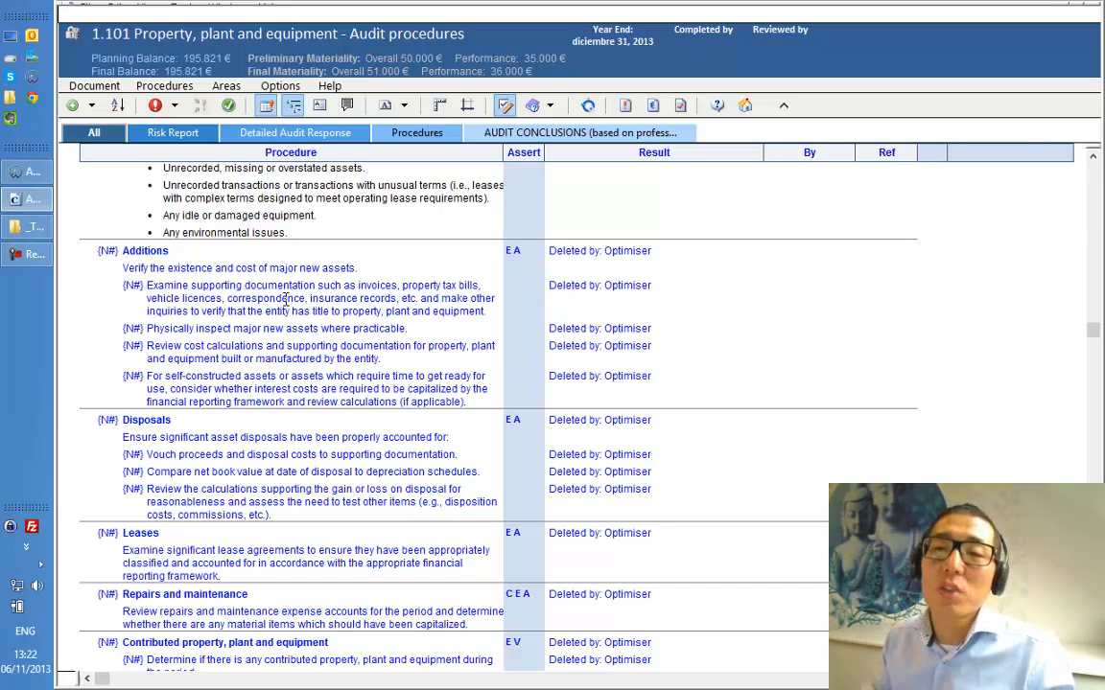
# Examine why the Optimiser deleted the Additions procedures, and look through the other deleted procedures down to Timing differences
pyautogui.click(583, 255)
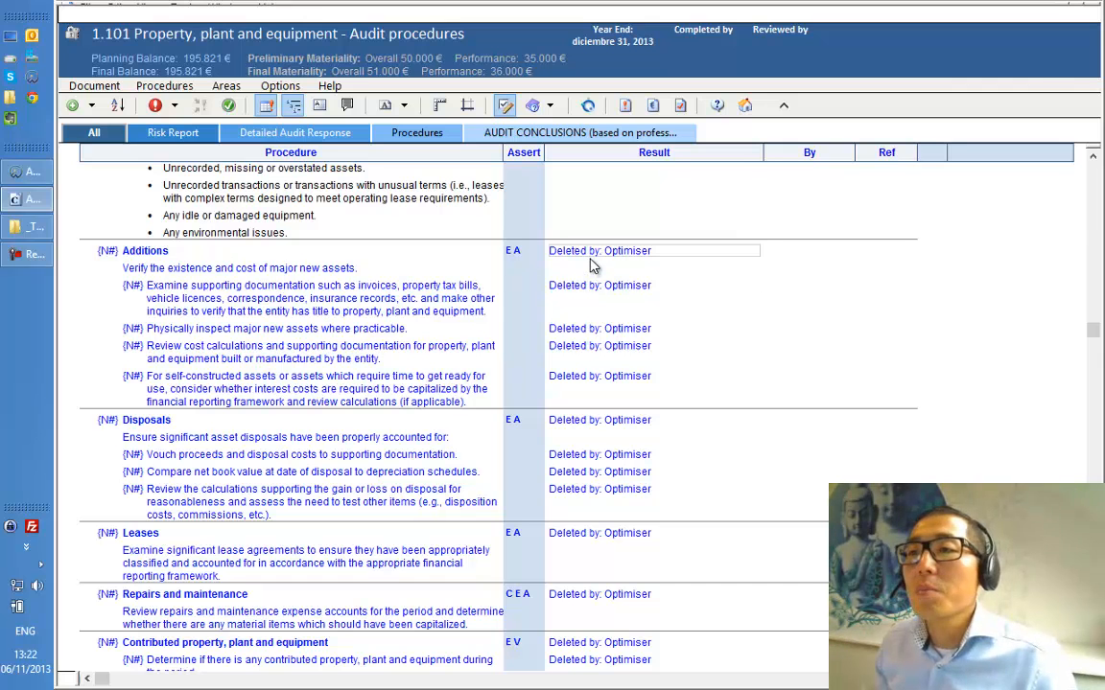
pyautogui.moveTo(587, 259)
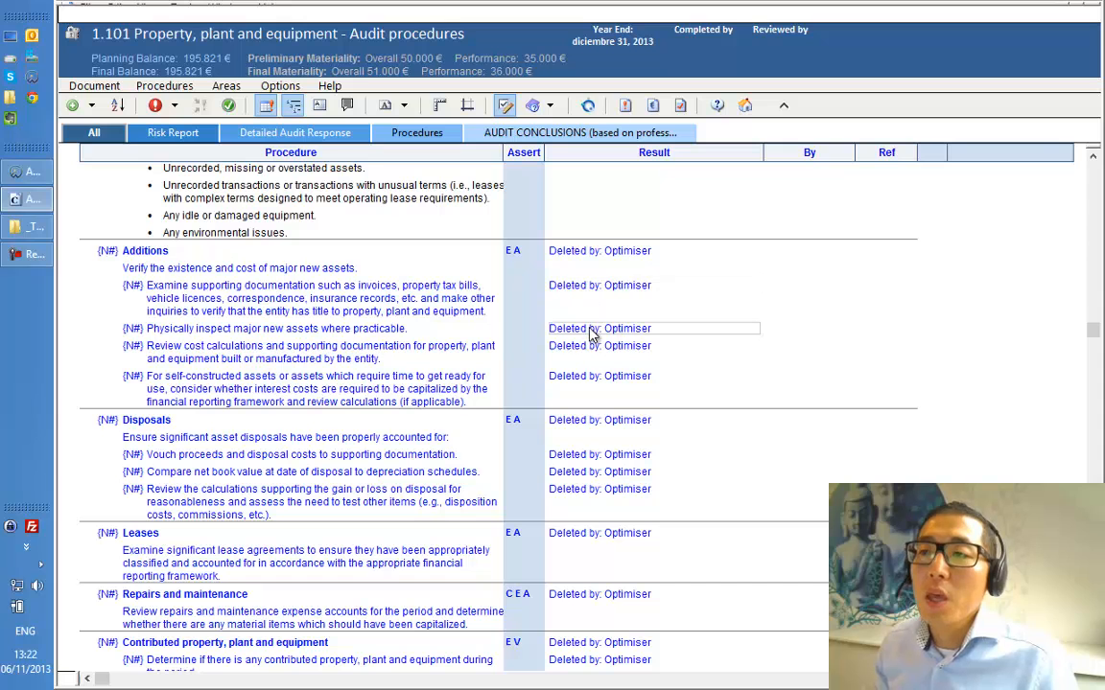
pyautogui.moveTo(592, 335)
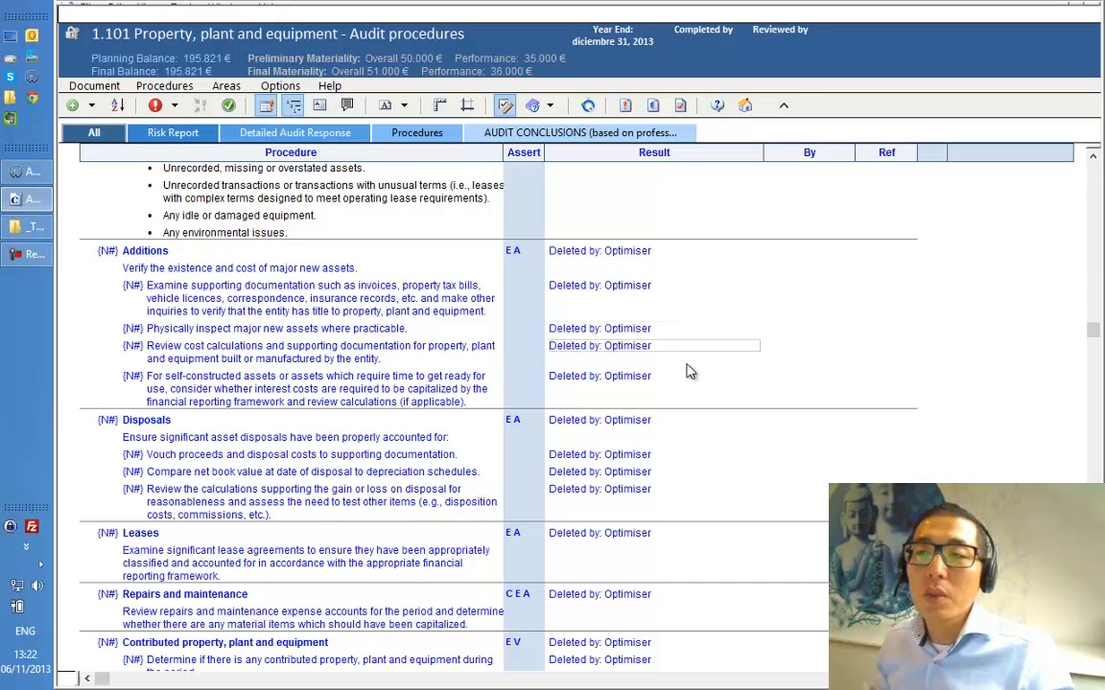
pyautogui.moveTo(690, 373)
pyautogui.scroll(-3, 690, 373)
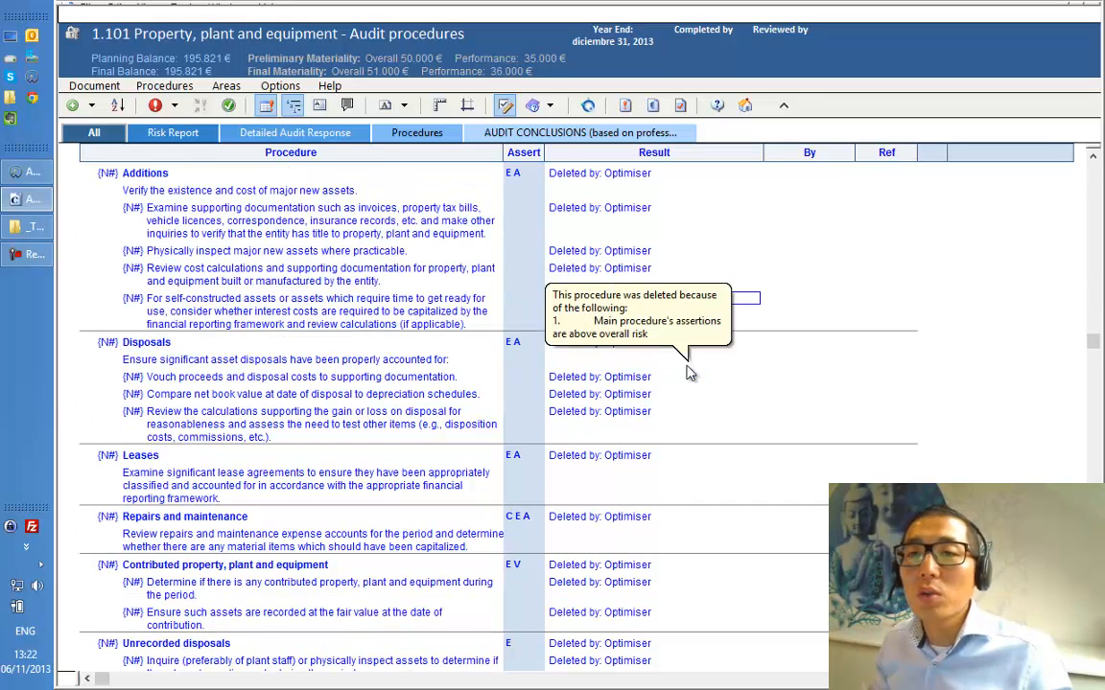
pyautogui.scroll(-3, 689, 373)
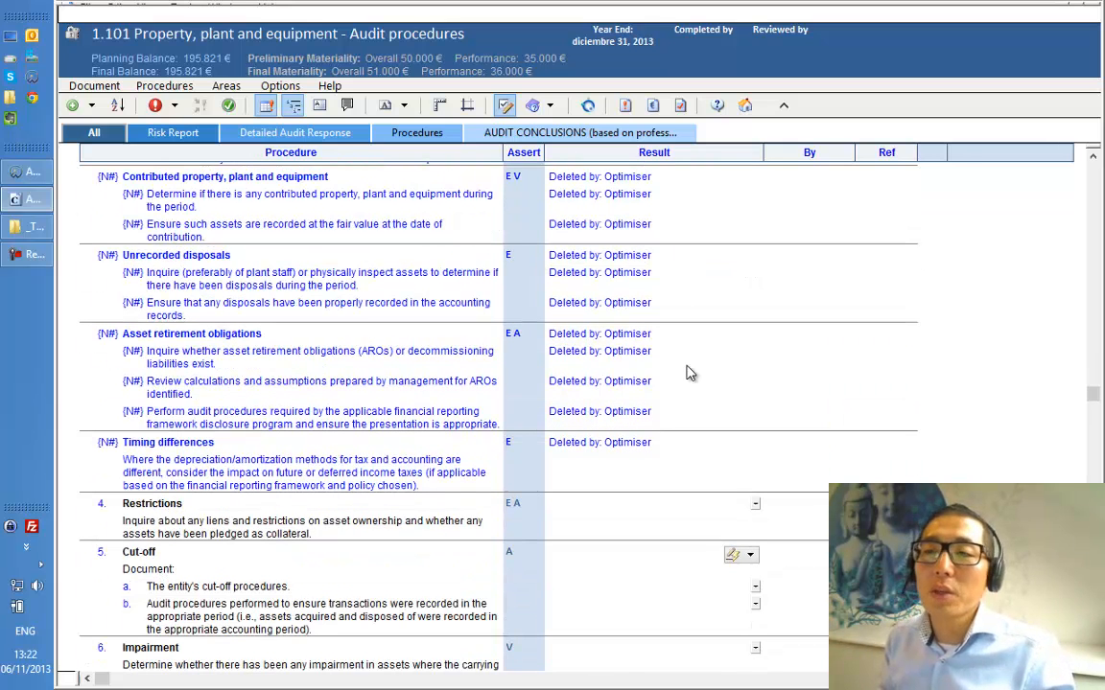
pyautogui.scroll(-1, 688, 370)
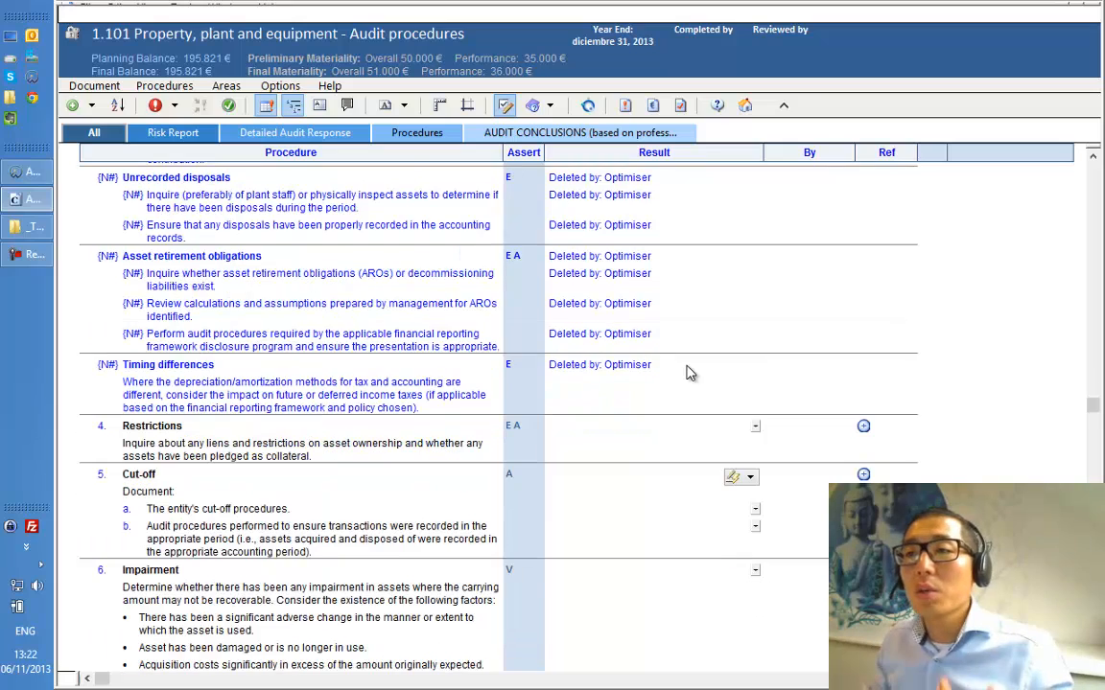
pyautogui.scroll(4, 437, 398)
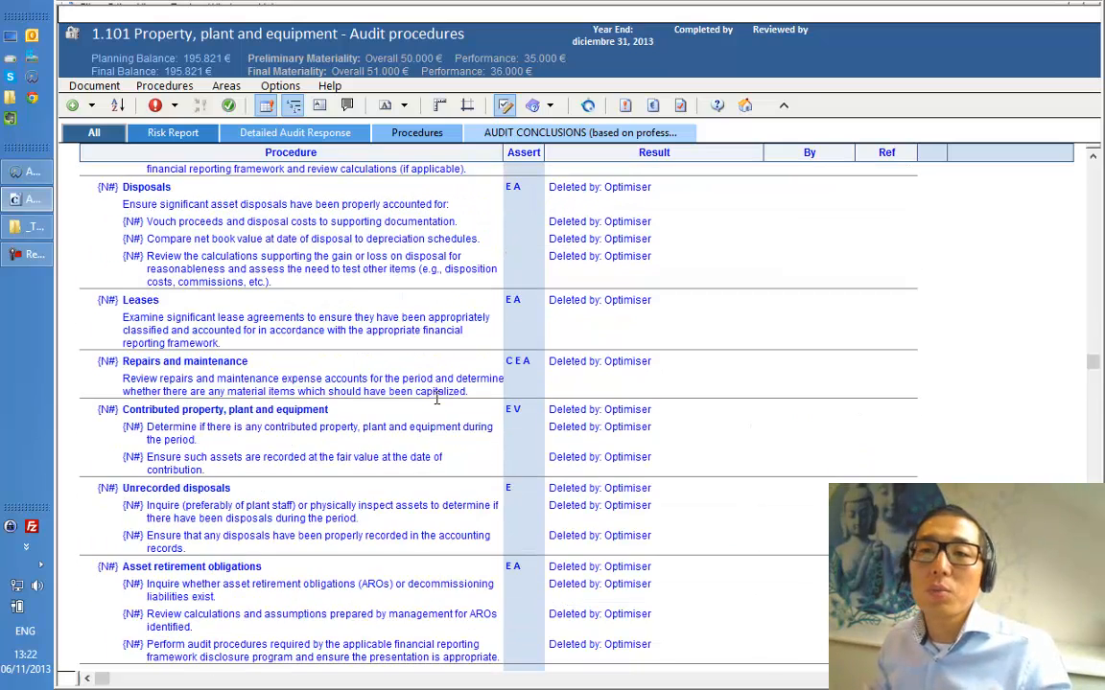
# Look through the remaining deleted procedures and examine why the Optimiser deleted the Estimates and Component entities and related parties procedures
pyautogui.scroll(-4, 436, 398)
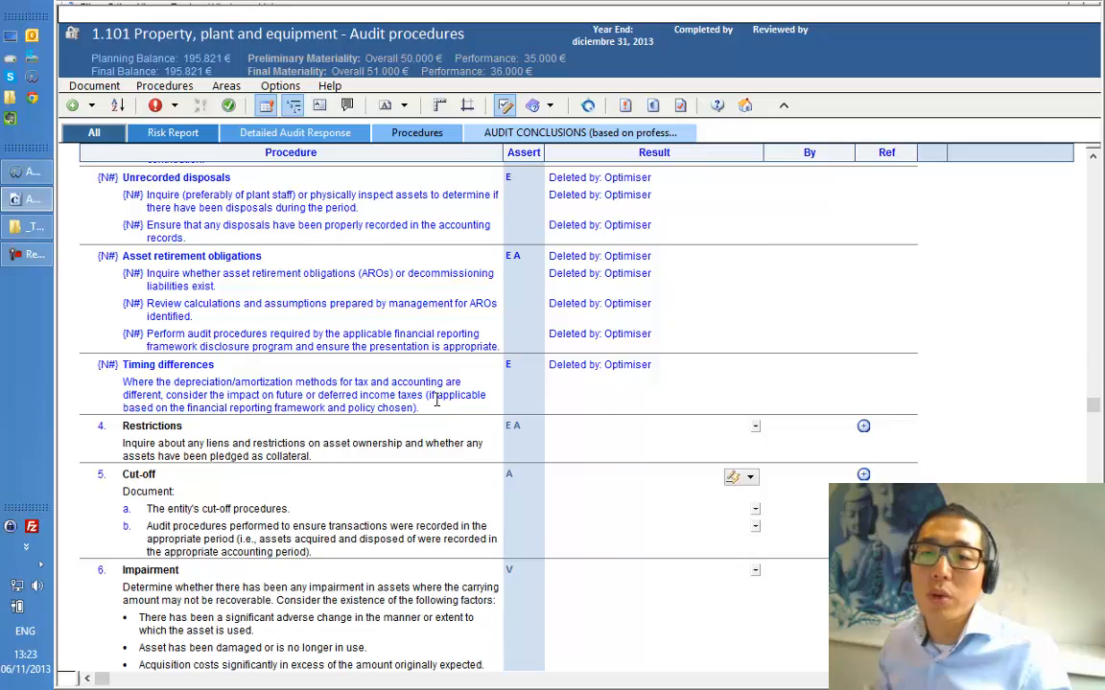
pyautogui.scroll(-14, 437, 401)
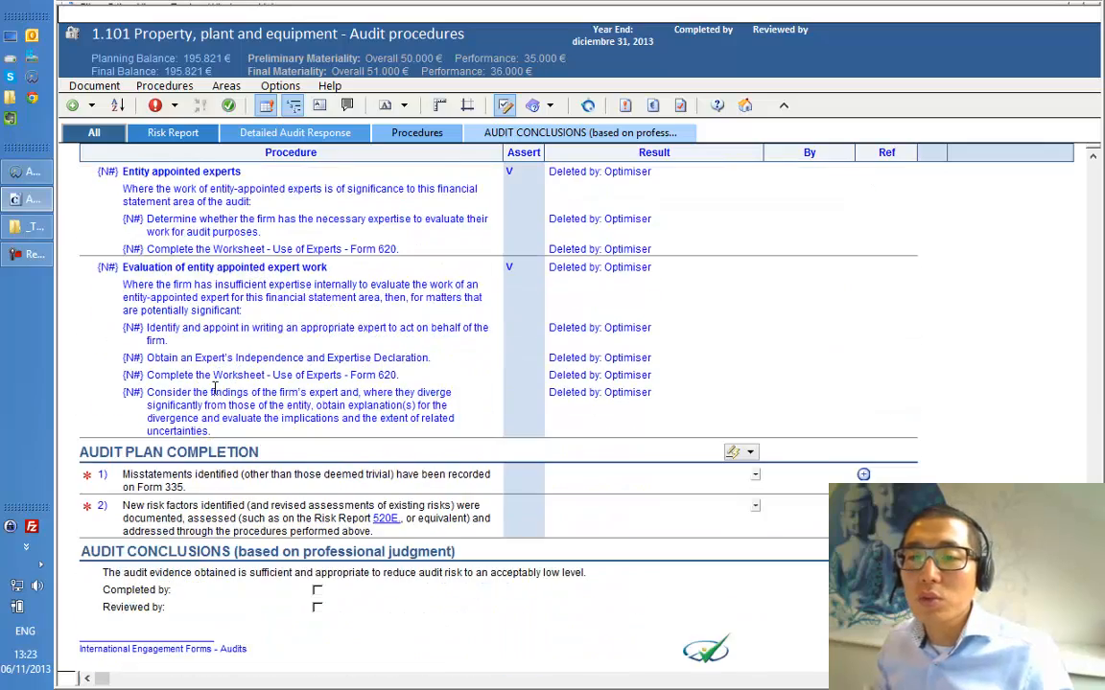
pyautogui.scroll(6, 214, 389)
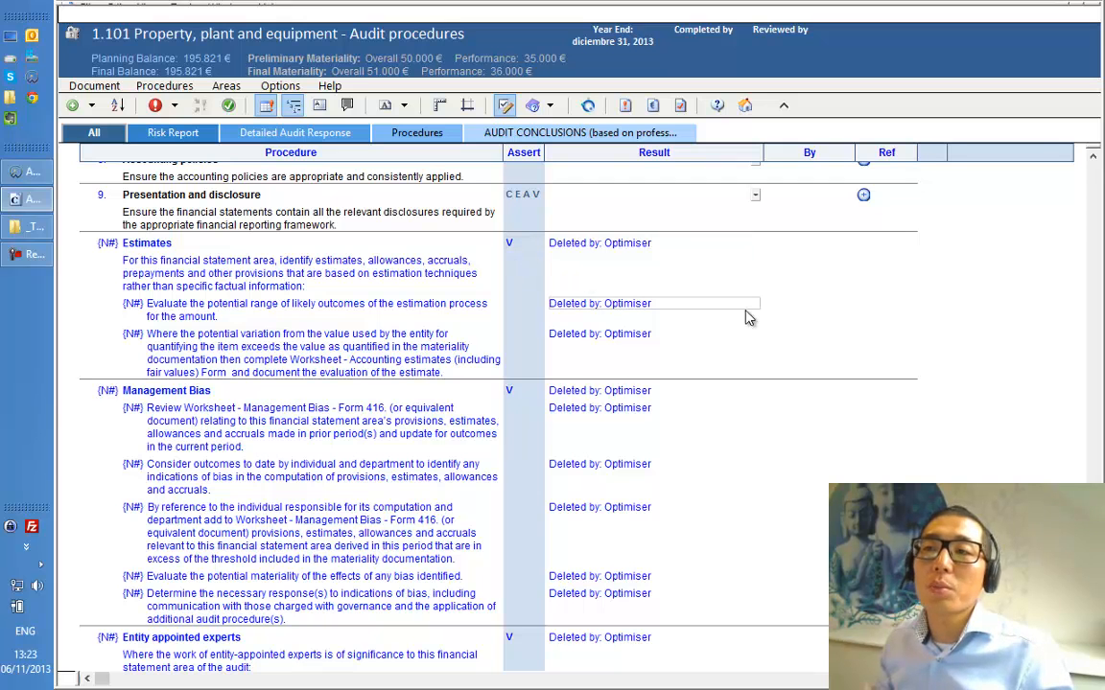
pyautogui.moveTo(749, 318)
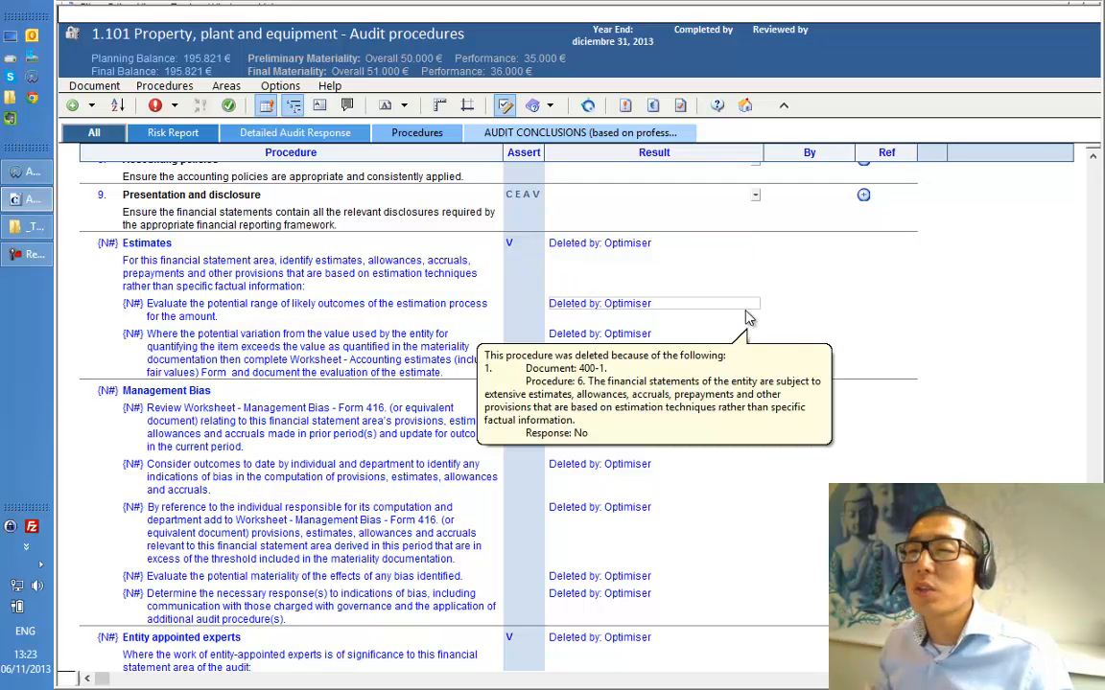
pyautogui.scroll(4, 748, 316)
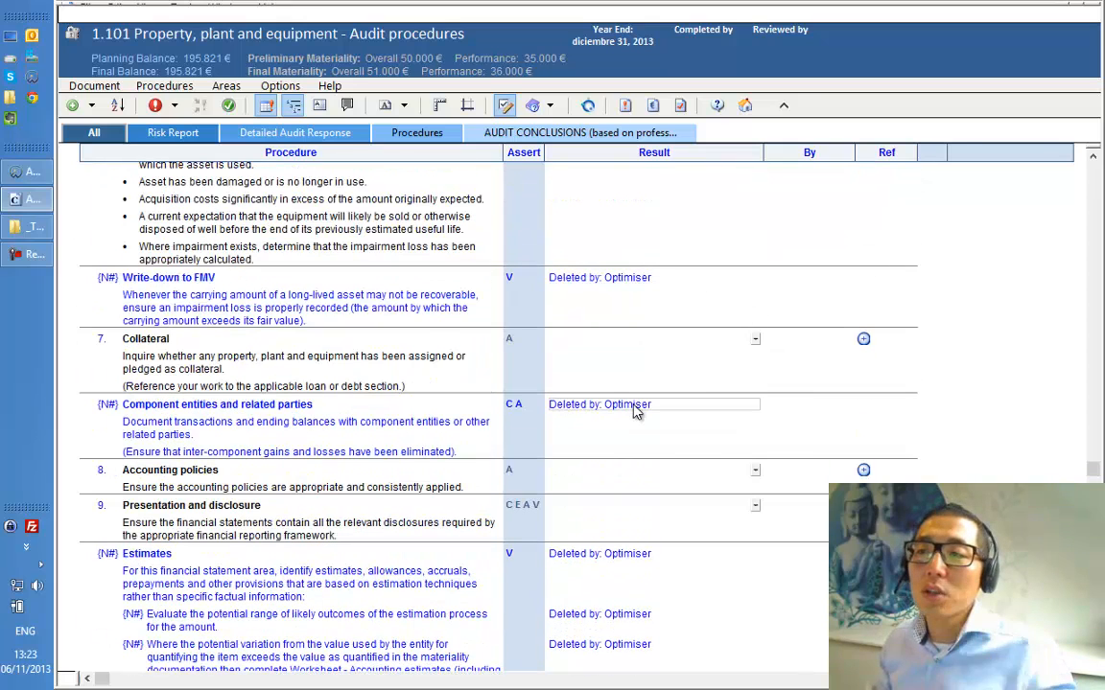
pyautogui.moveTo(633, 412)
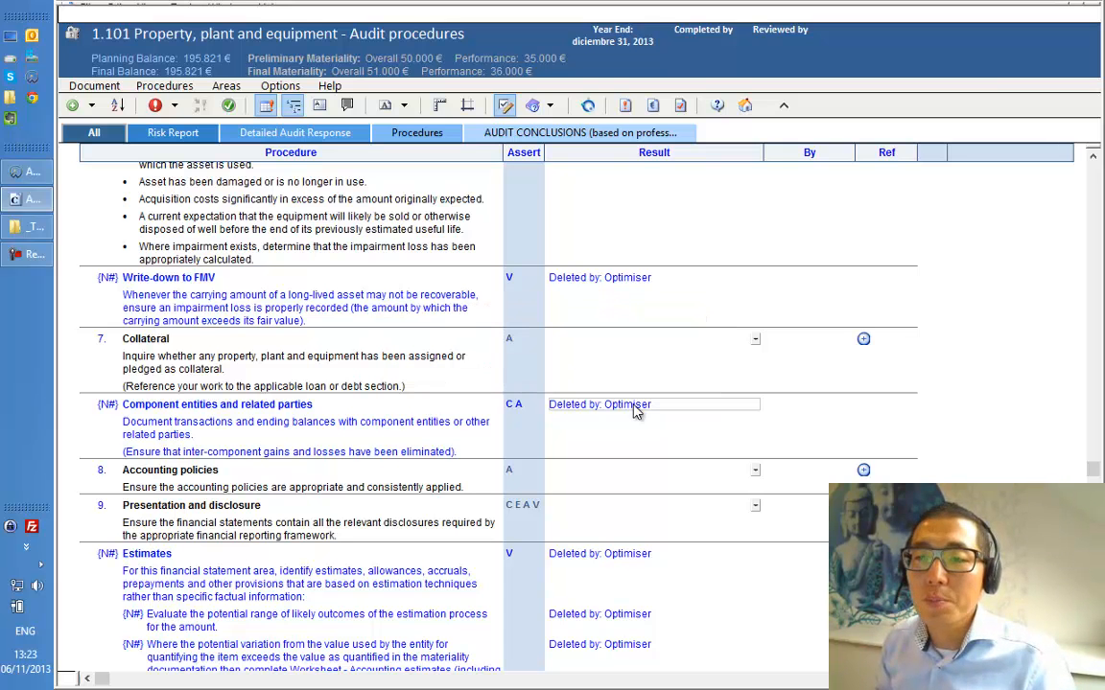
# Examine the Optimiser's deletion of the Evaluation of entity appointed expert work procedures
pyautogui.scroll(-5, 624, 488)
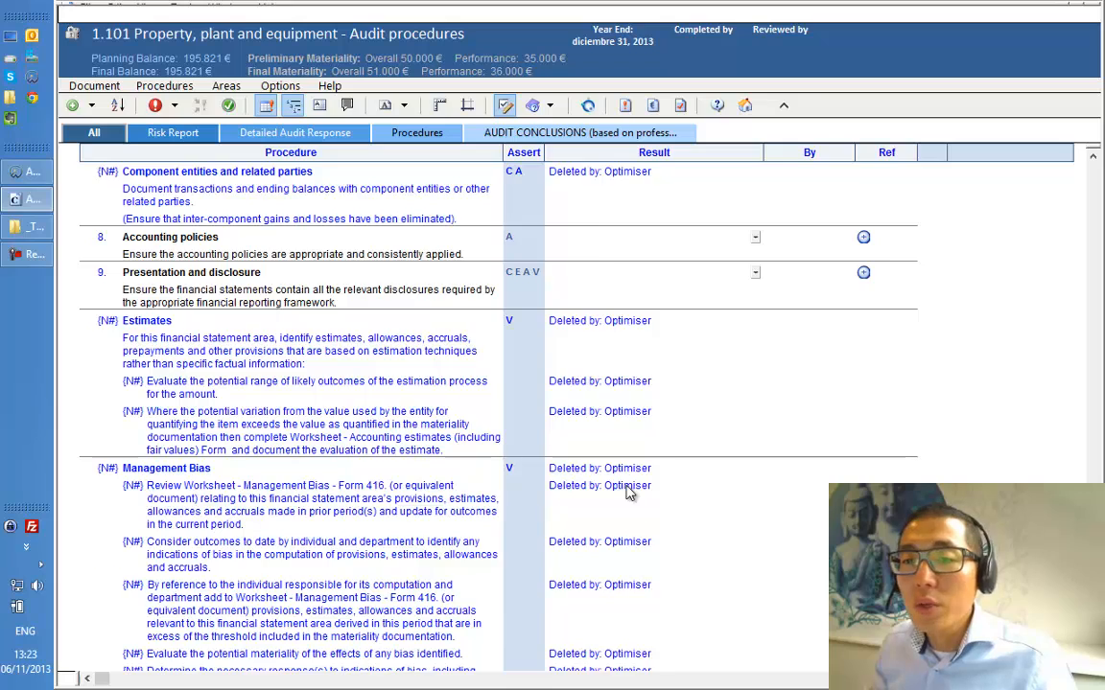
pyautogui.scroll(-3, 628, 491)
pyautogui.scroll(-3, 628, 491)
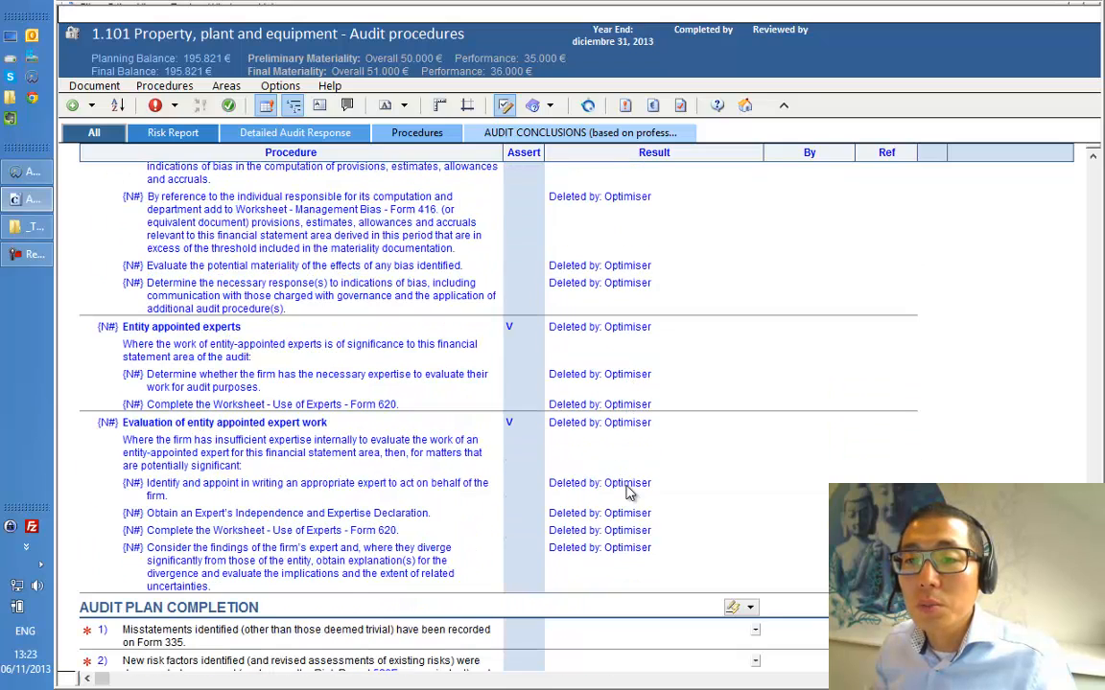
pyautogui.click(566, 425)
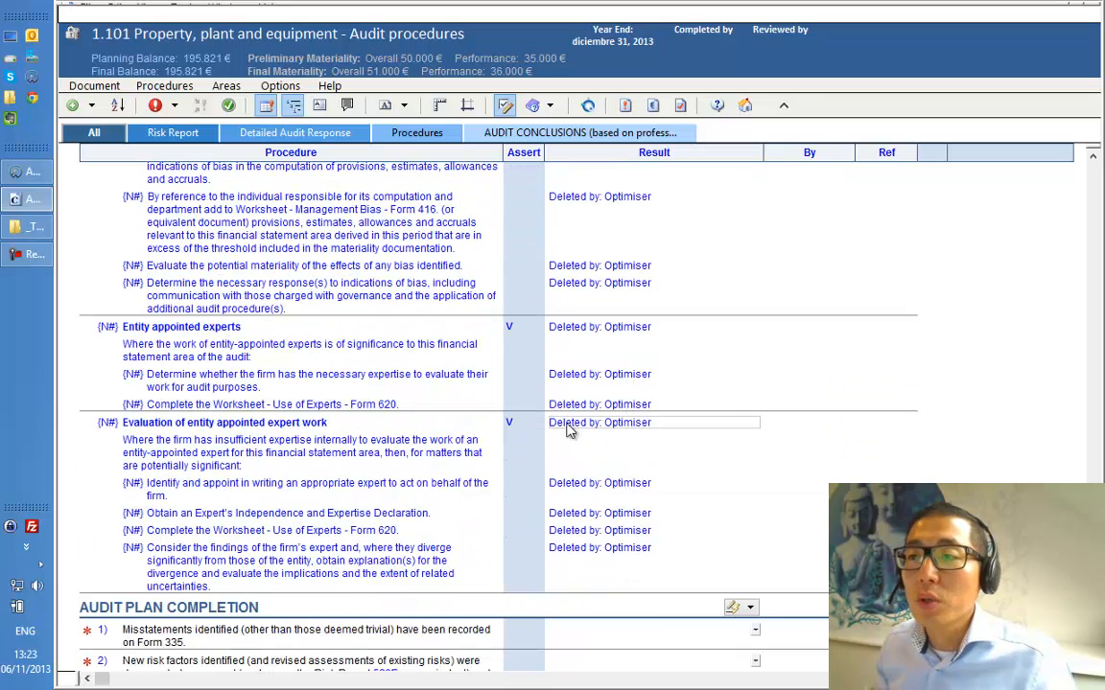
pyautogui.moveTo(566, 431)
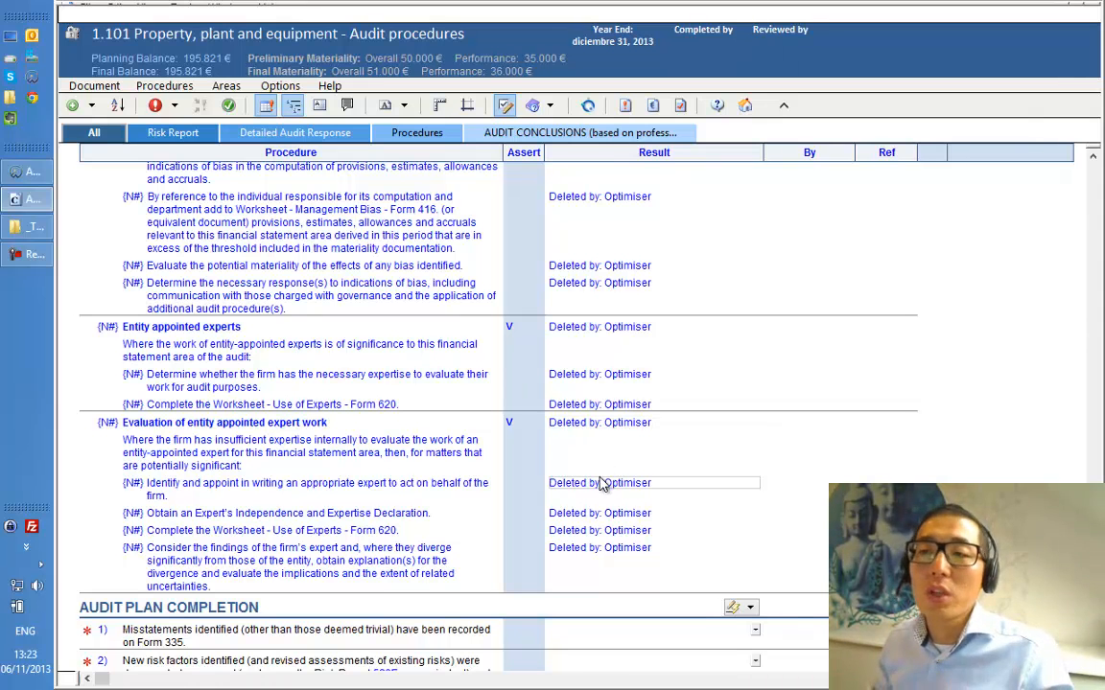
pyautogui.moveTo(599, 489)
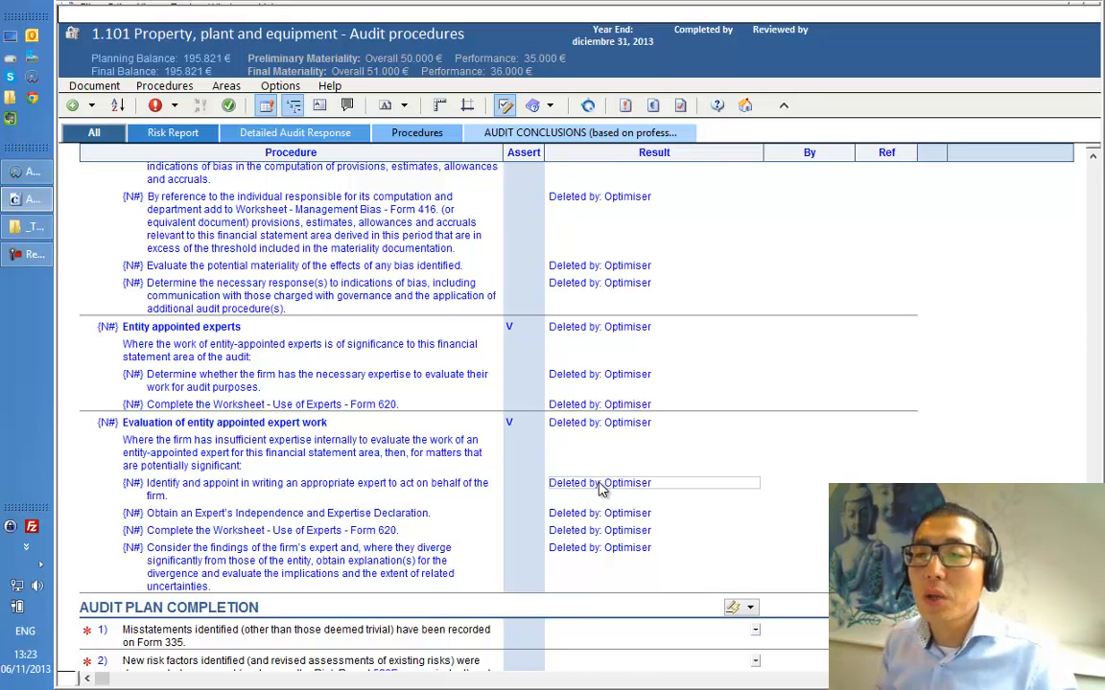
# Restore the deleted Additions procedure in the basic substantive procedures
pyautogui.scroll(10, 822, 518)
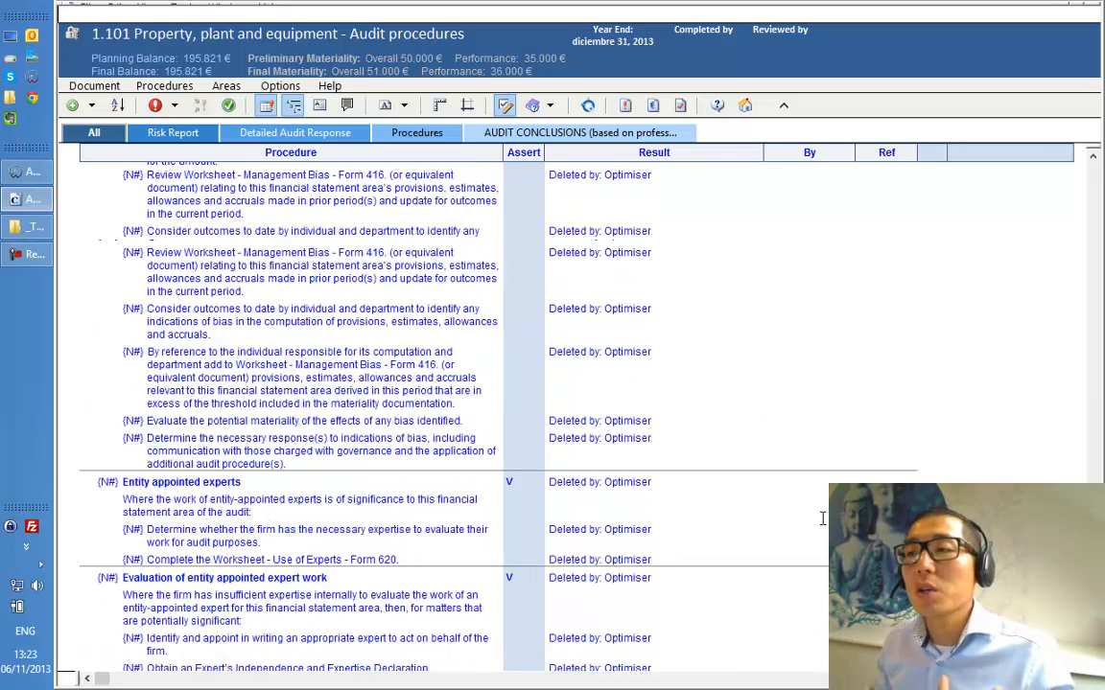
pyautogui.scroll(6, 822, 518)
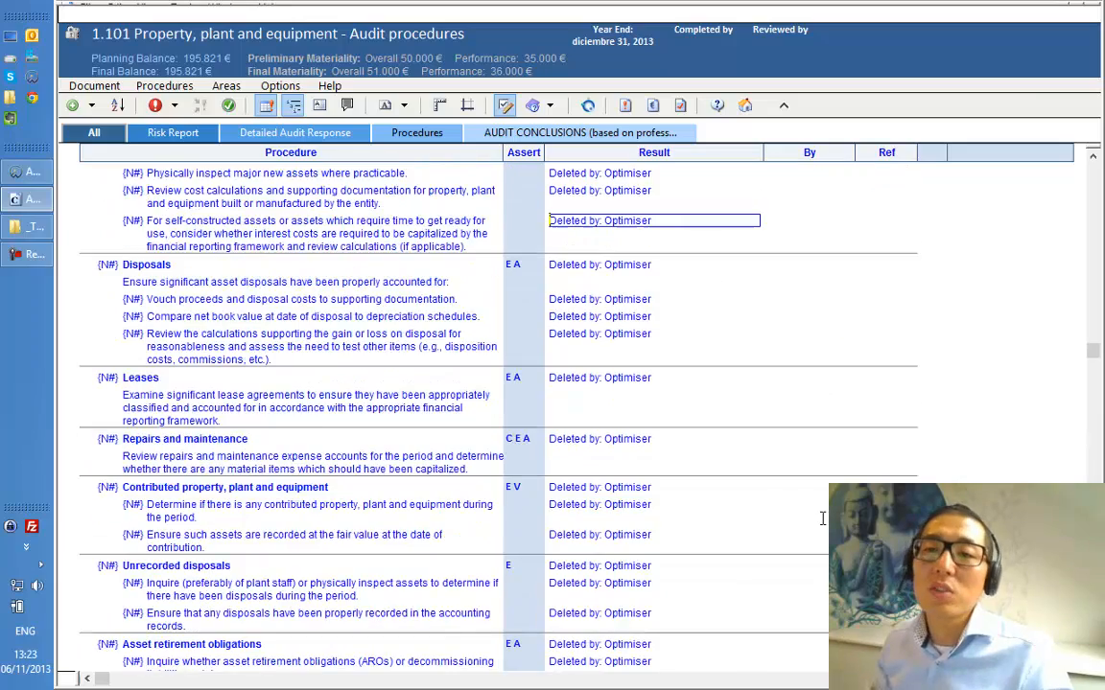
pyautogui.scroll(3, 822, 518)
pyautogui.scroll(4, 822, 517)
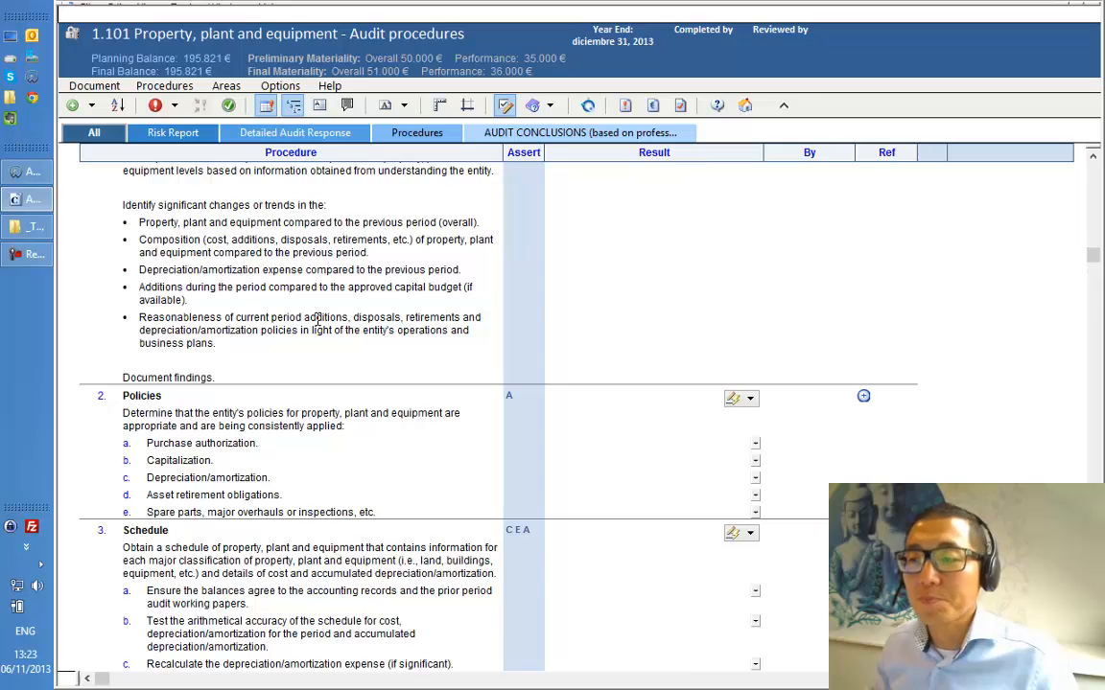
pyautogui.scroll(-5, 318, 321)
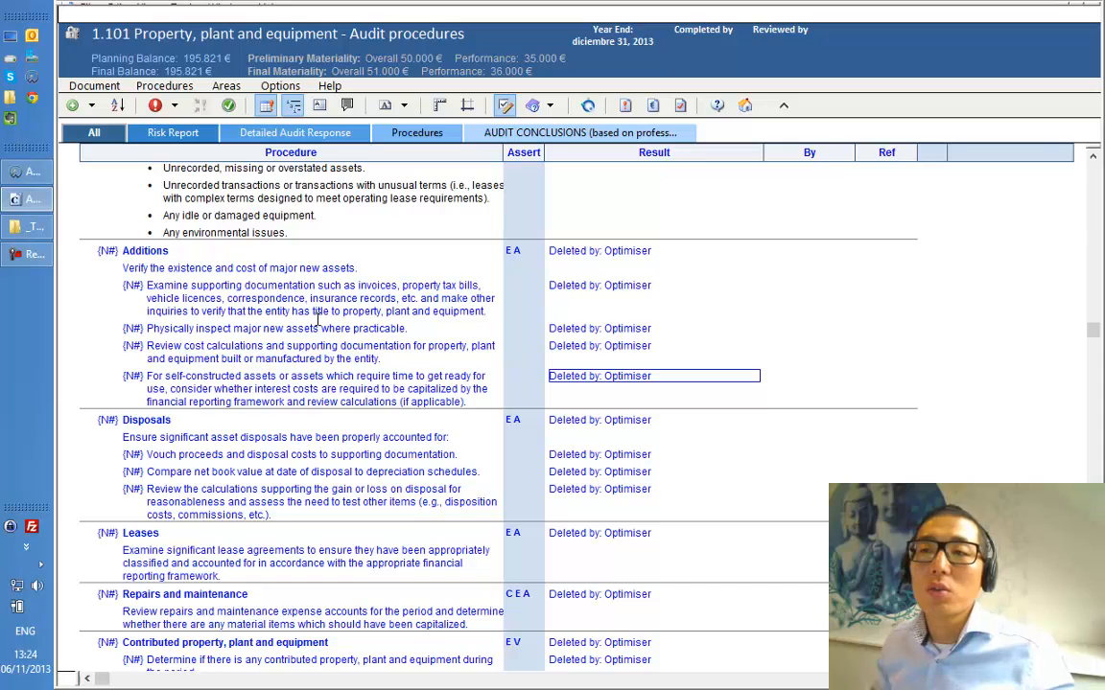
pyautogui.rightClick(145, 254)
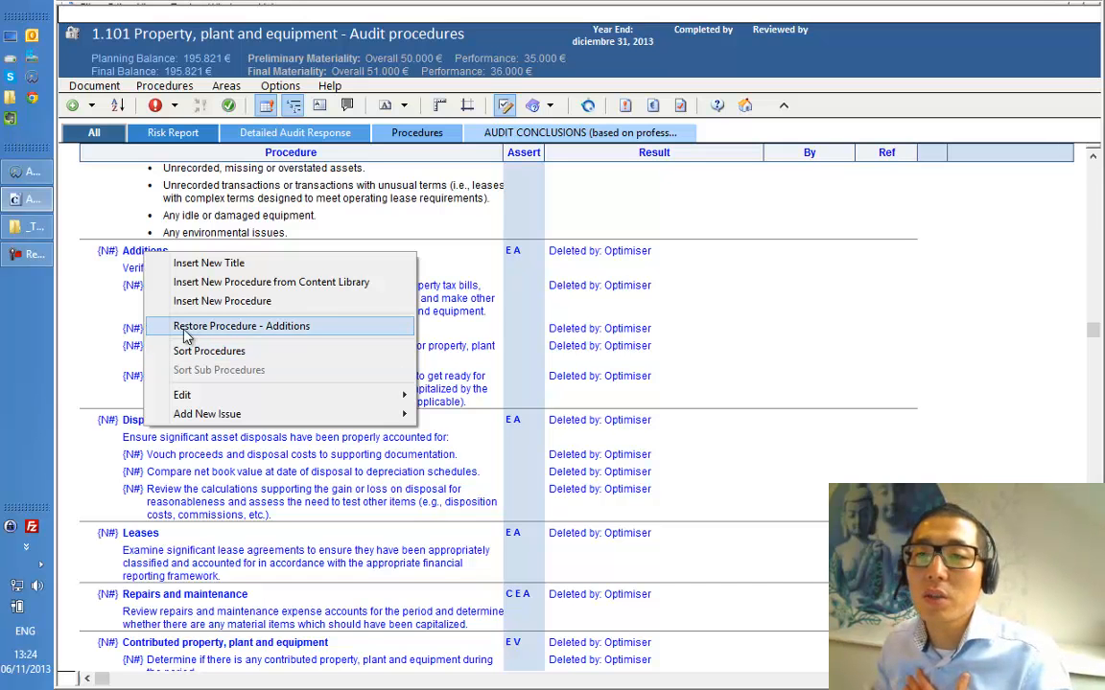
pyautogui.click(241, 331)
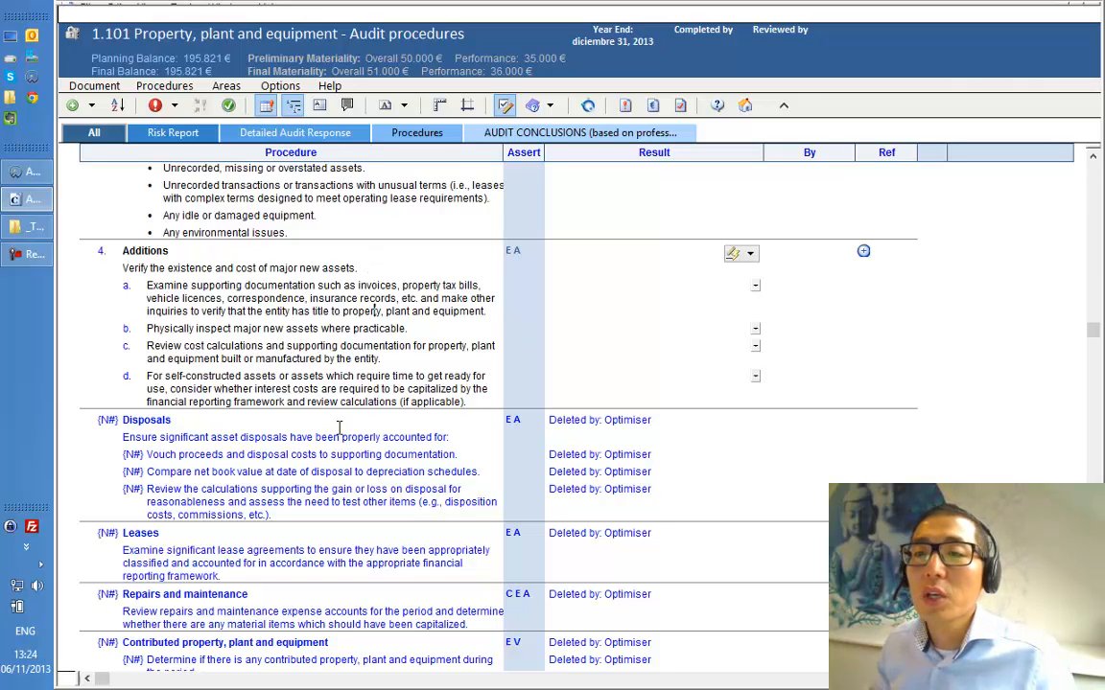
# Open the content library for inserting new procedures and enlarge its list to view all available work program procedures
pyautogui.click(160, 90)
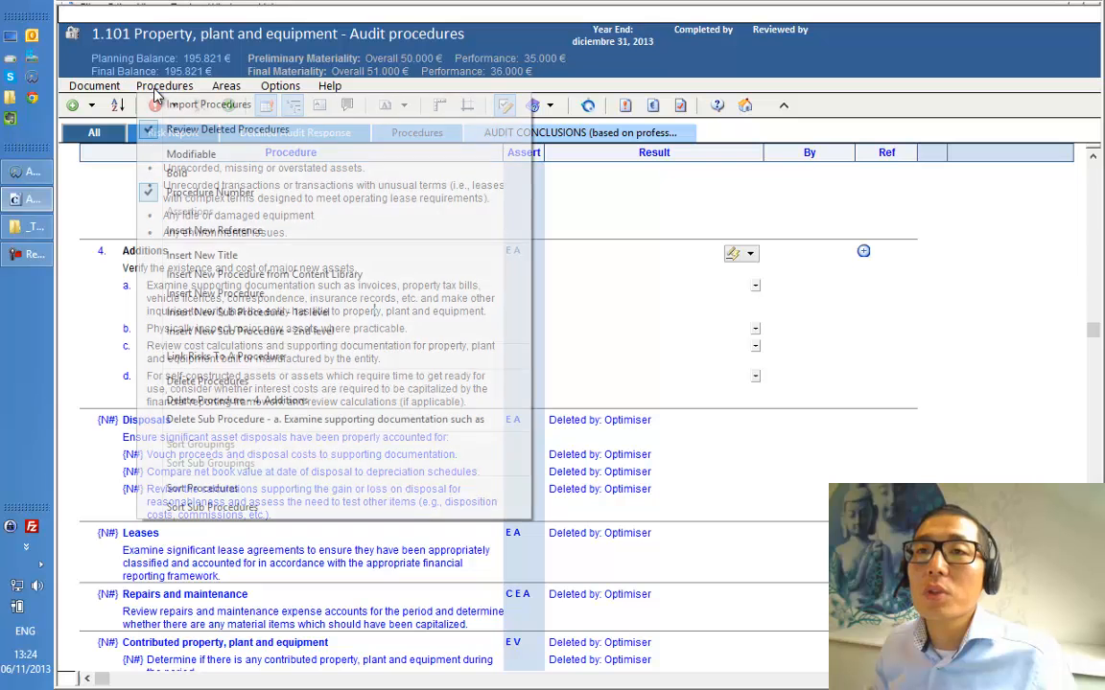
pyautogui.click(353, 275)
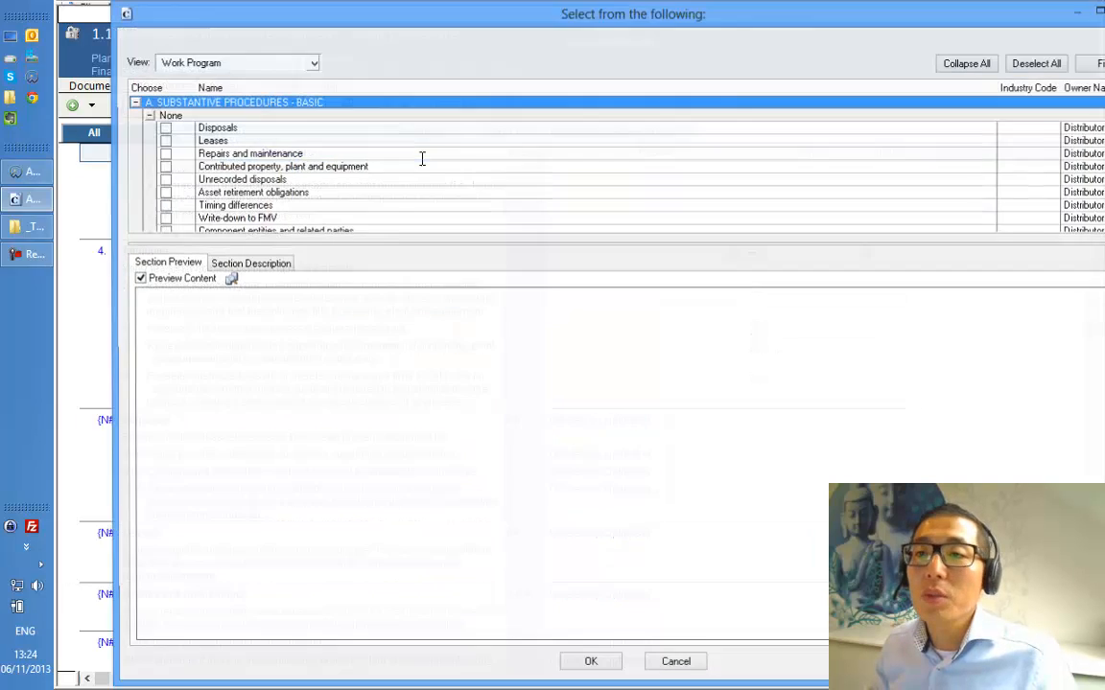
pyautogui.moveTo(432, 241); pyautogui.dragTo(415, 444)
pyautogui.moveTo(997, 87); pyautogui.dragTo(599, 93)
pyautogui.moveTo(700, 18); pyautogui.dragTo(600, 14)
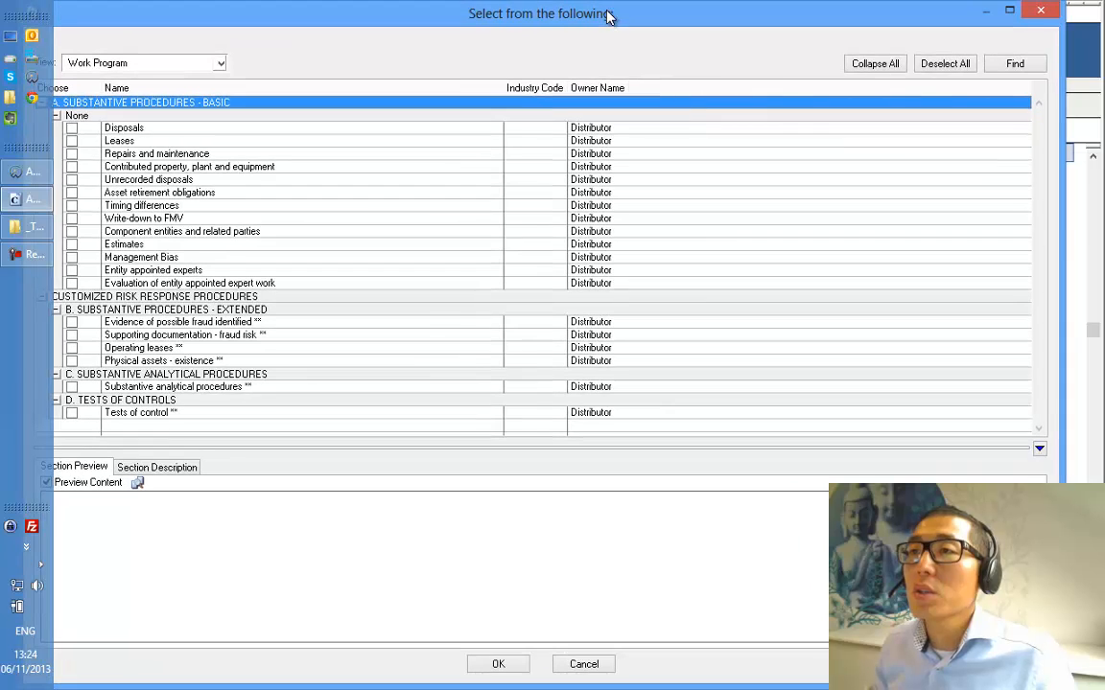
pyautogui.moveTo(950, 231); pyautogui.dragTo(698, 202)
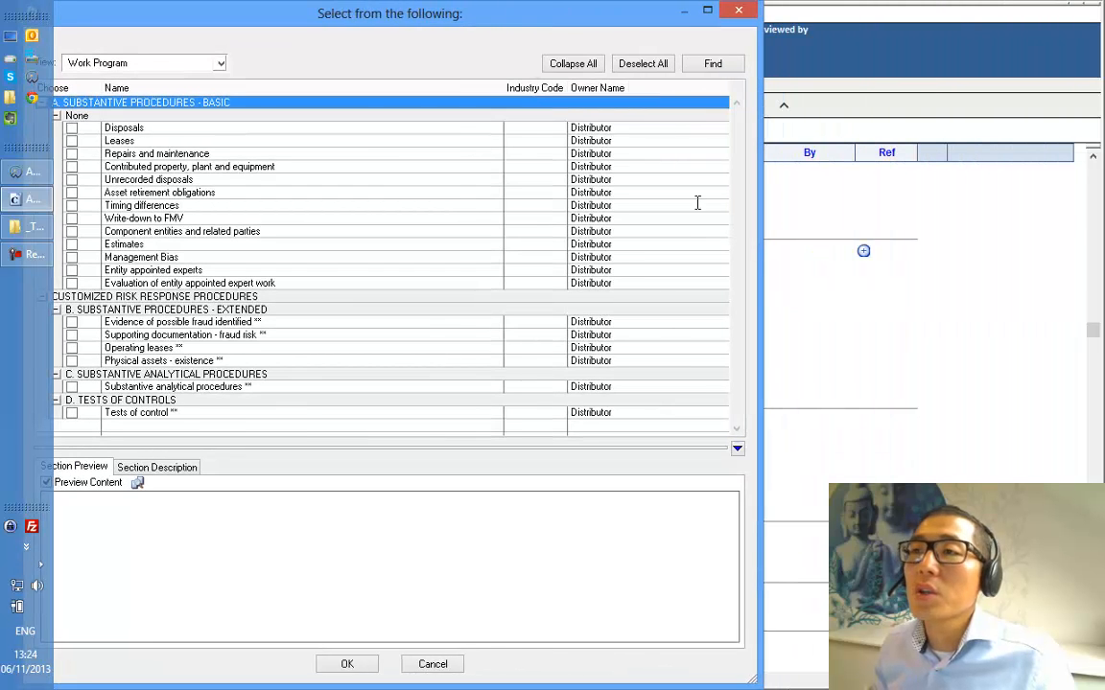
pyautogui.moveTo(458, 18); pyautogui.dragTo(574, 22)
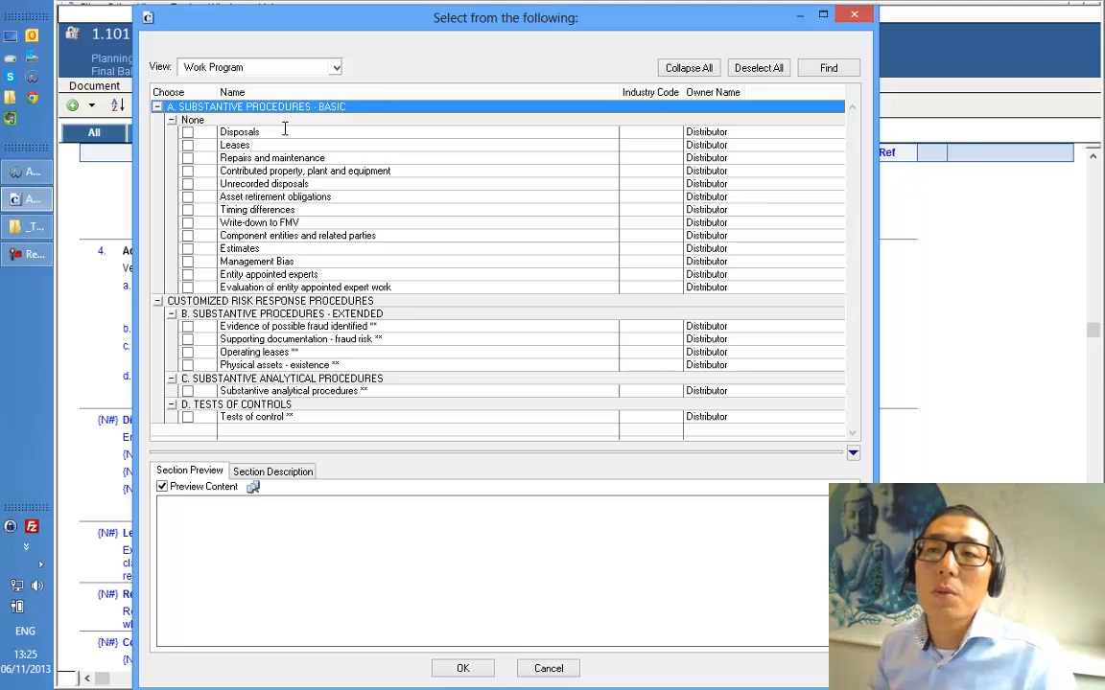
# Choose Unrecorded disposals, Write-down to FMV and Estimates from the basic substantive procedures in the content library
pyautogui.click(188, 183)
pyautogui.click(188, 222)
pyautogui.click(188, 248)
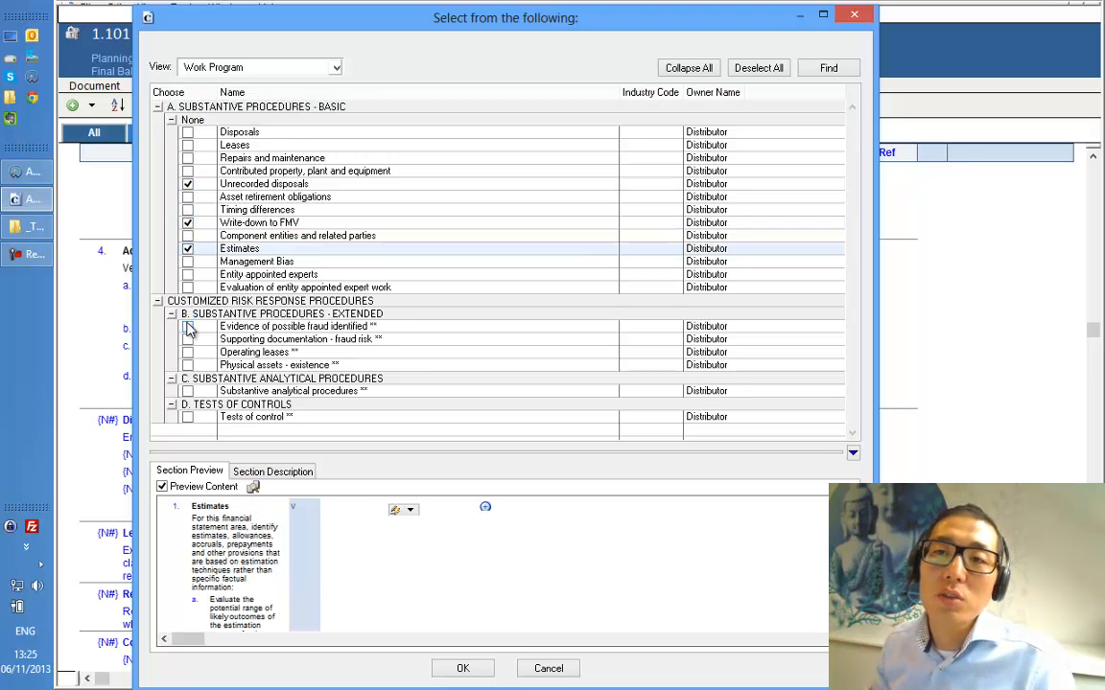
# Preview the Estimates procedure at 125% zoom and leave the content library without inserting anything
pyautogui.moveTo(326, 451); pyautogui.dragTo(326, 404)
pyautogui.click(404, 463)
pyautogui.click(386, 494)
pyautogui.click(484, 464)
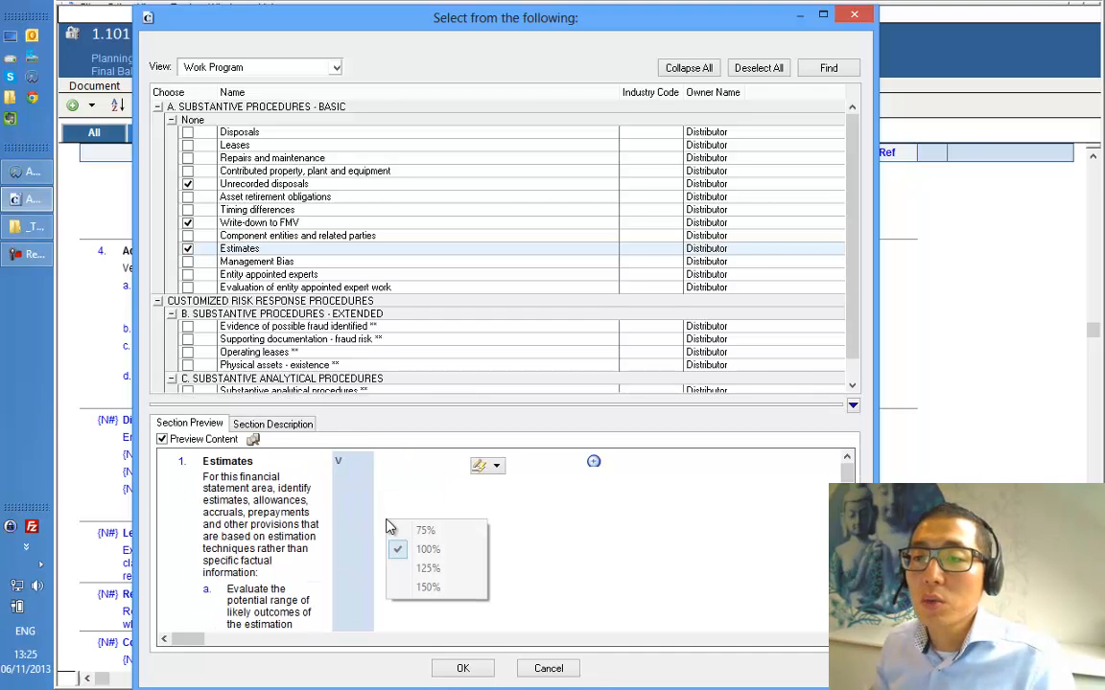
pyautogui.click(403, 566)
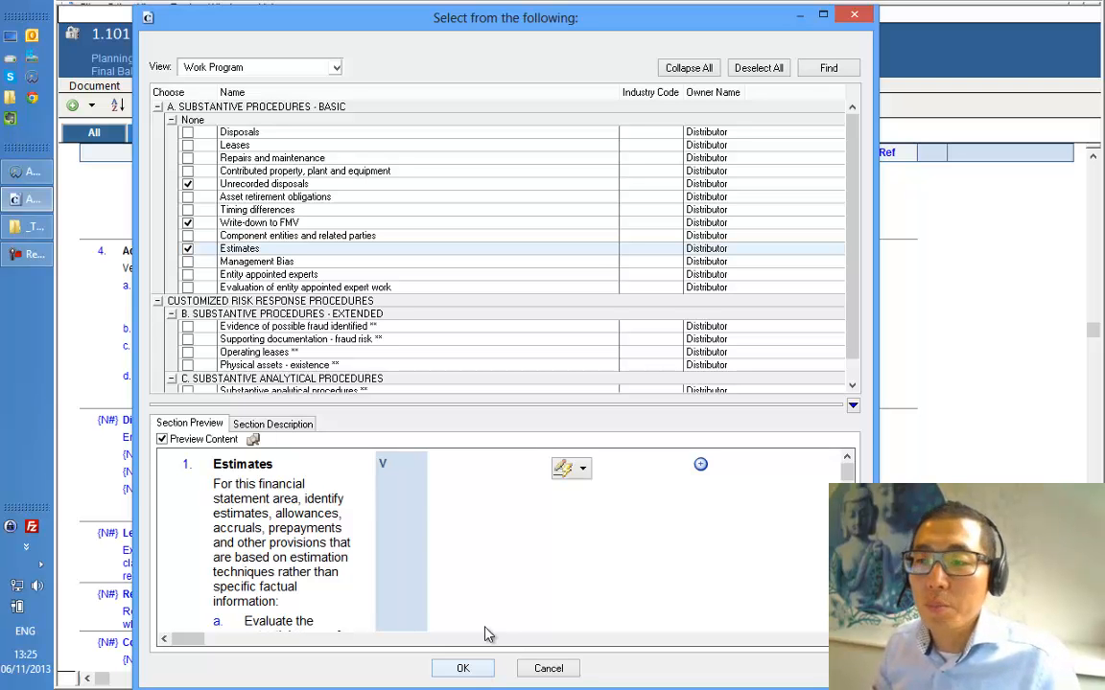
pyautogui.click(545, 670)
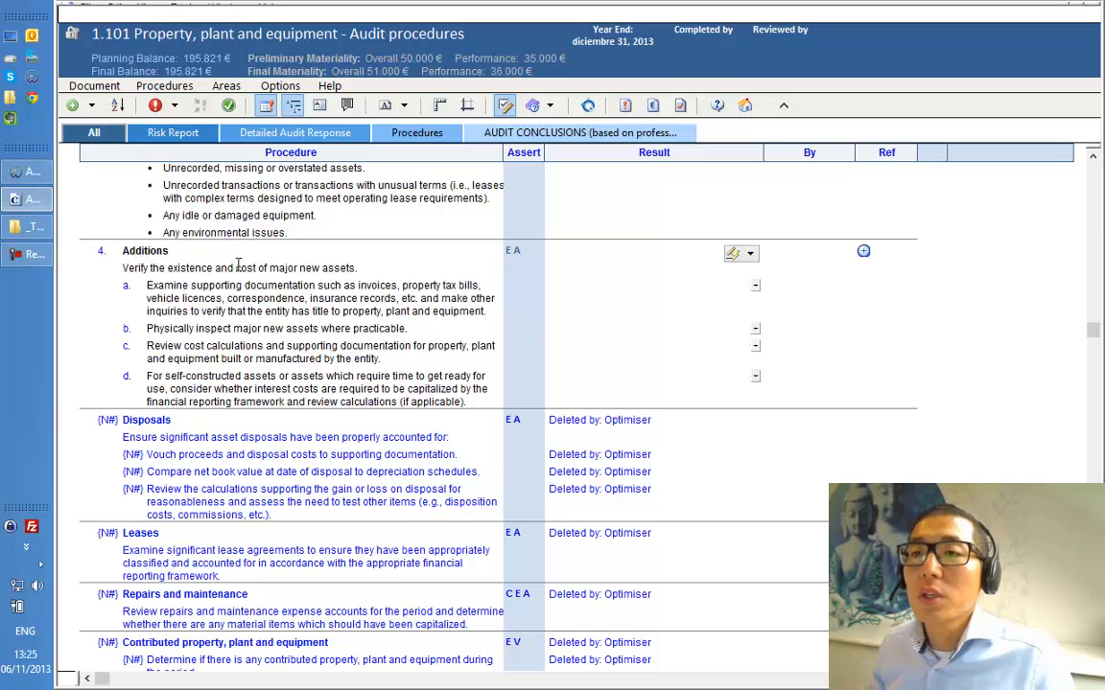
# Hide the deleted procedures and review the remaining Property, plant and equipment procedures down to the audit conclusions
pyautogui.click(159, 86)
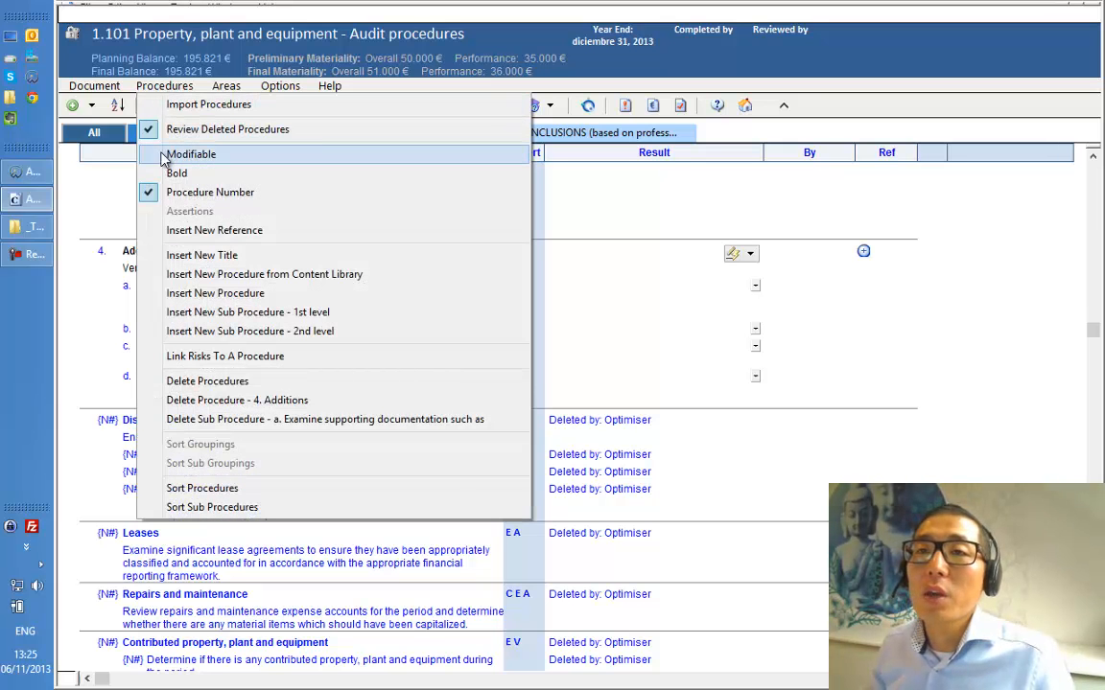
pyautogui.click(154, 129)
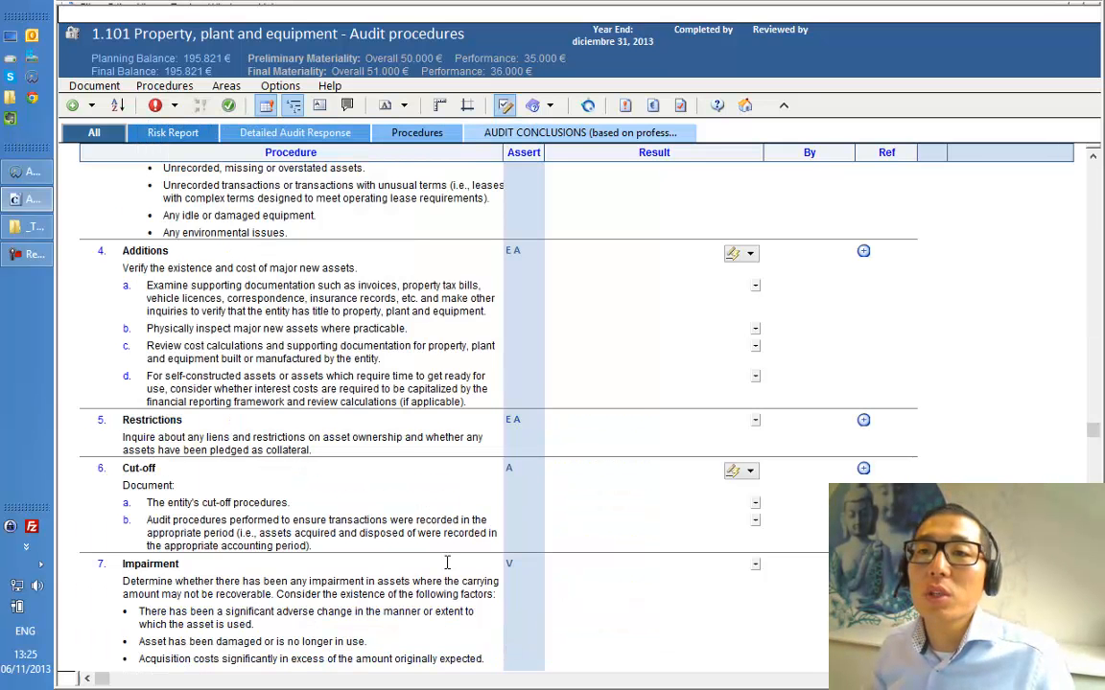
pyautogui.scroll(10, 447, 563)
pyautogui.scroll(2, 447, 563)
pyautogui.scroll(-12, 447, 563)
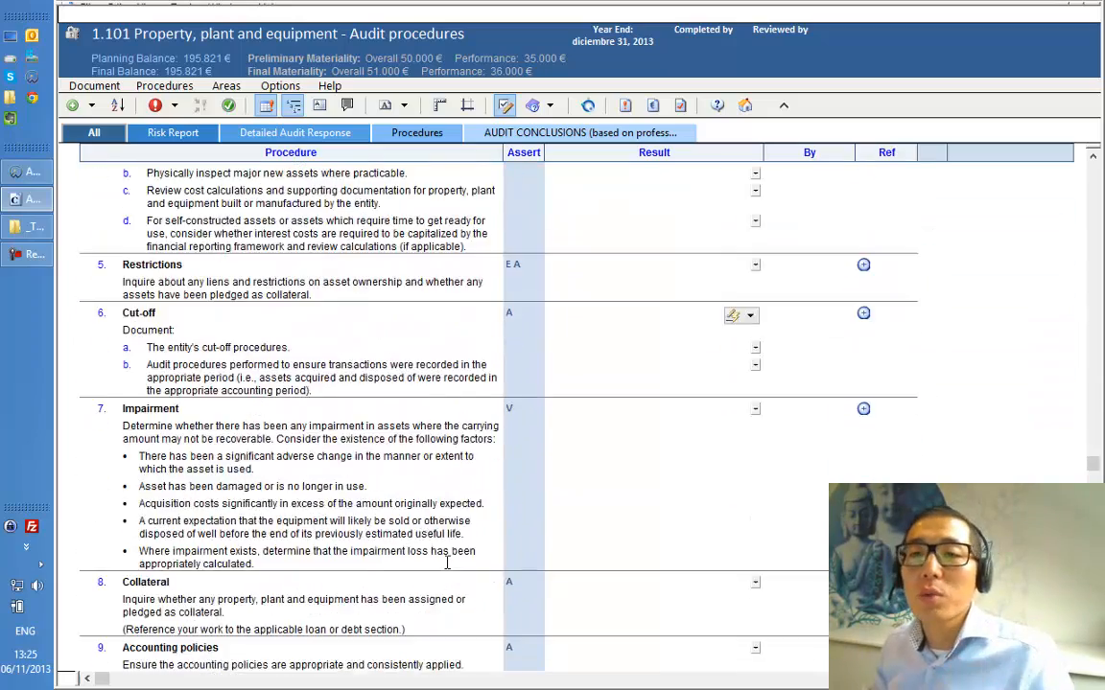
pyautogui.scroll(-8, 446, 563)
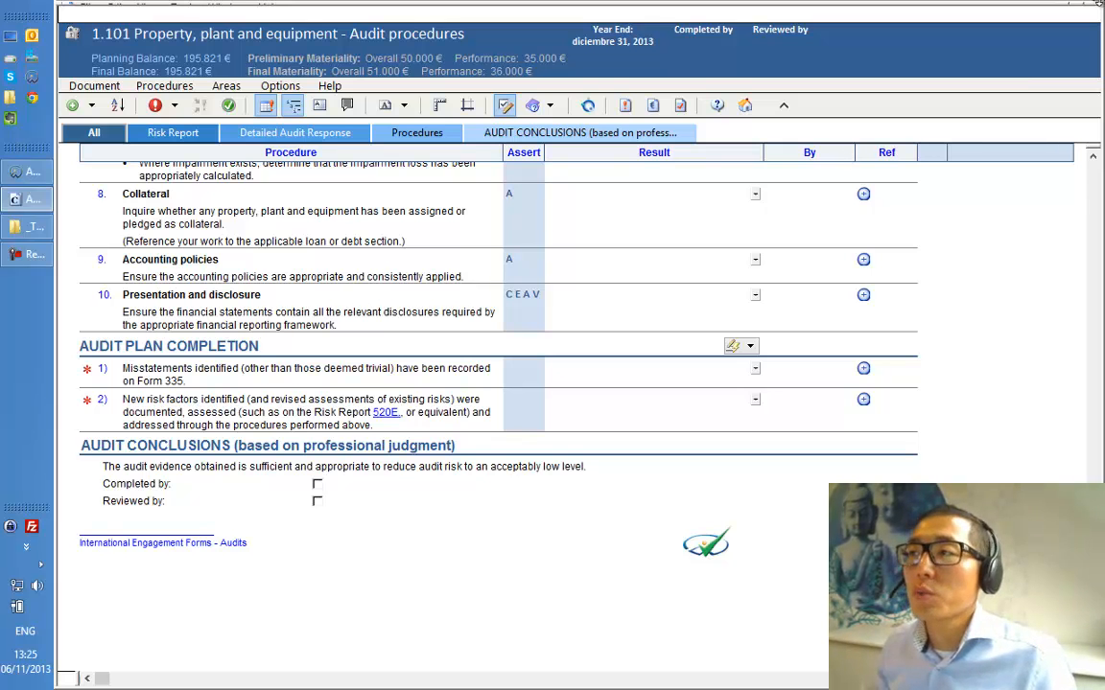
# Return to the Financial statement areas worksheet, review the Inventories risks and responses, and open work program 110.101 at its basic substantive procedures
pyautogui.moveTo(923, 3)
pyautogui.click(1090, 8)
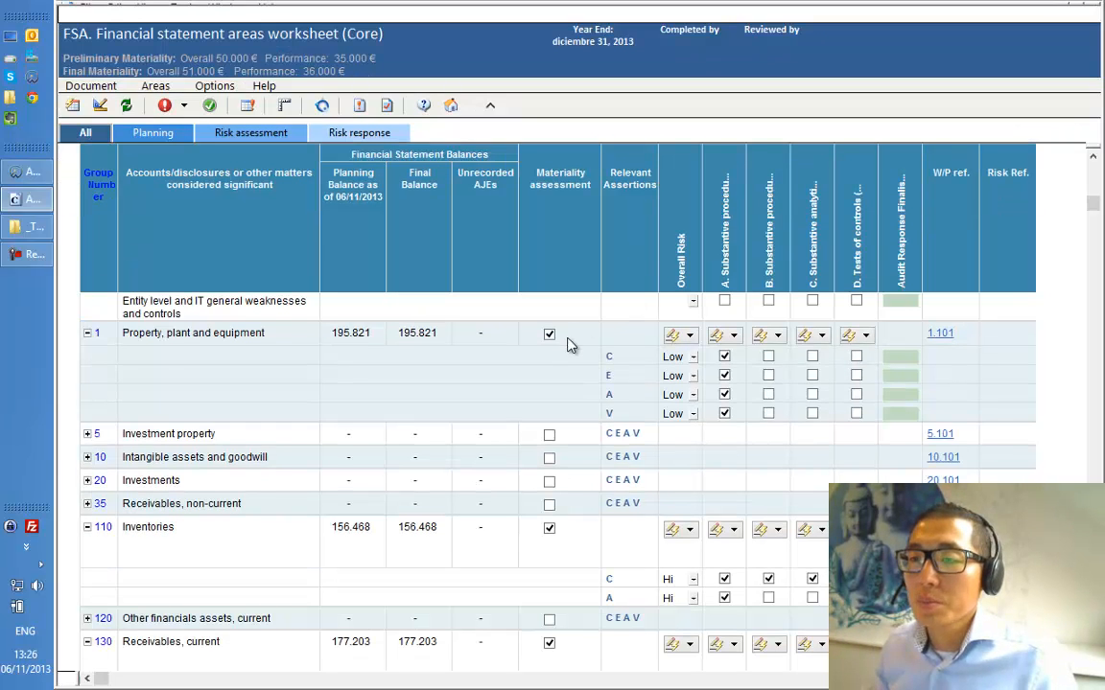
pyautogui.scroll(-3, 575, 479)
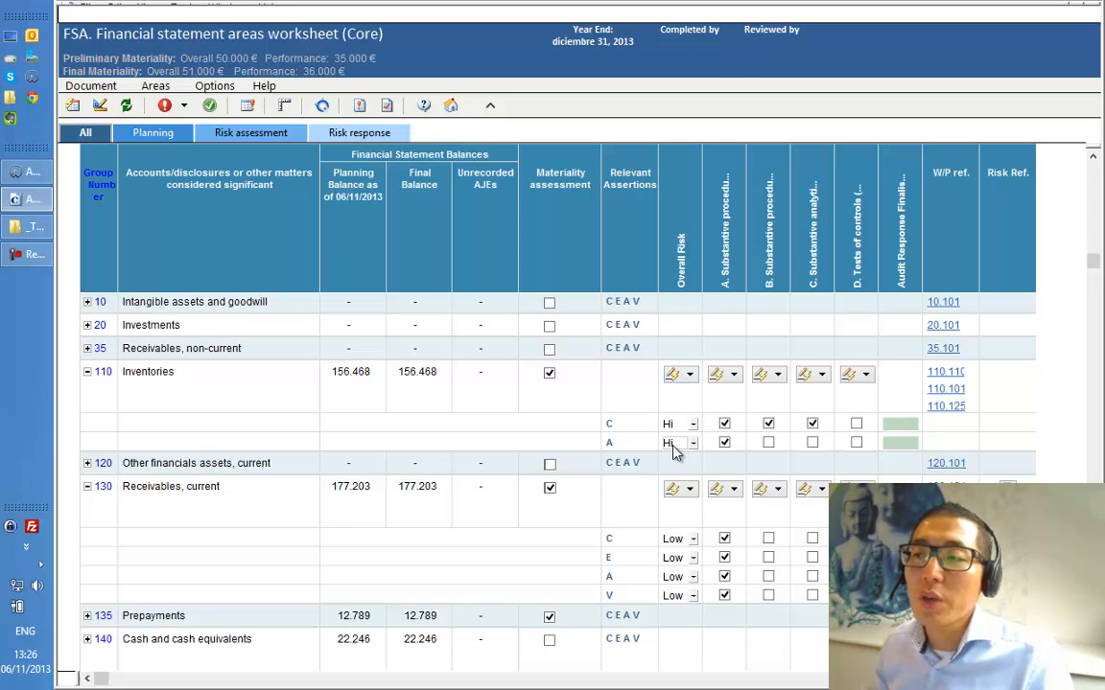
pyautogui.click(947, 388)
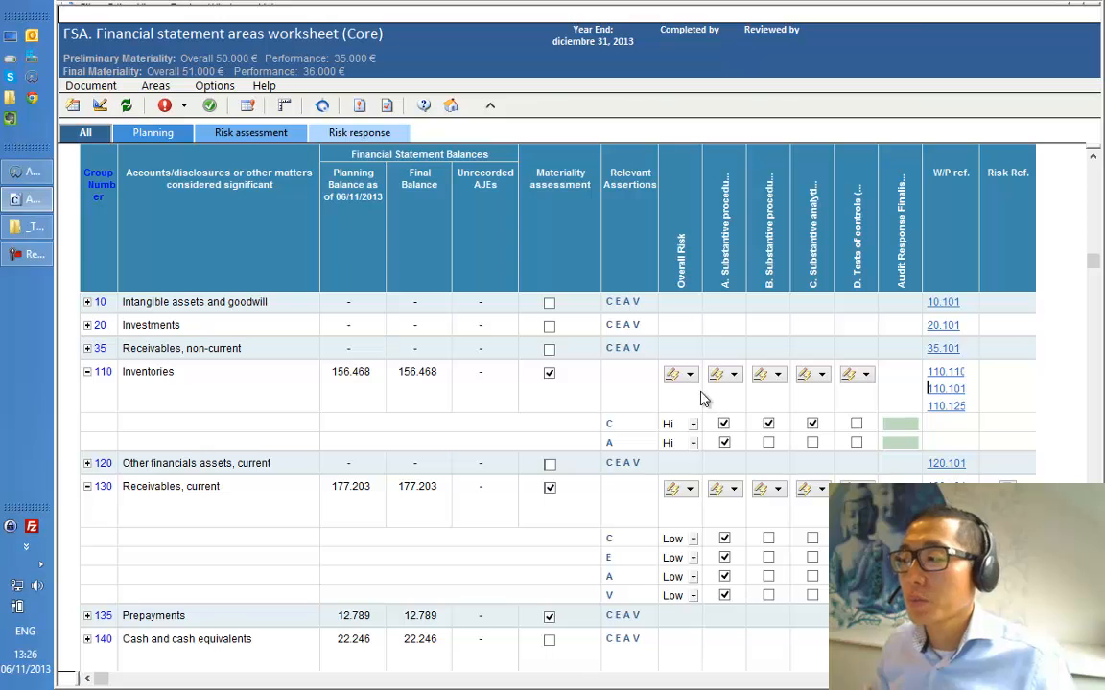
pyautogui.click(946, 388)
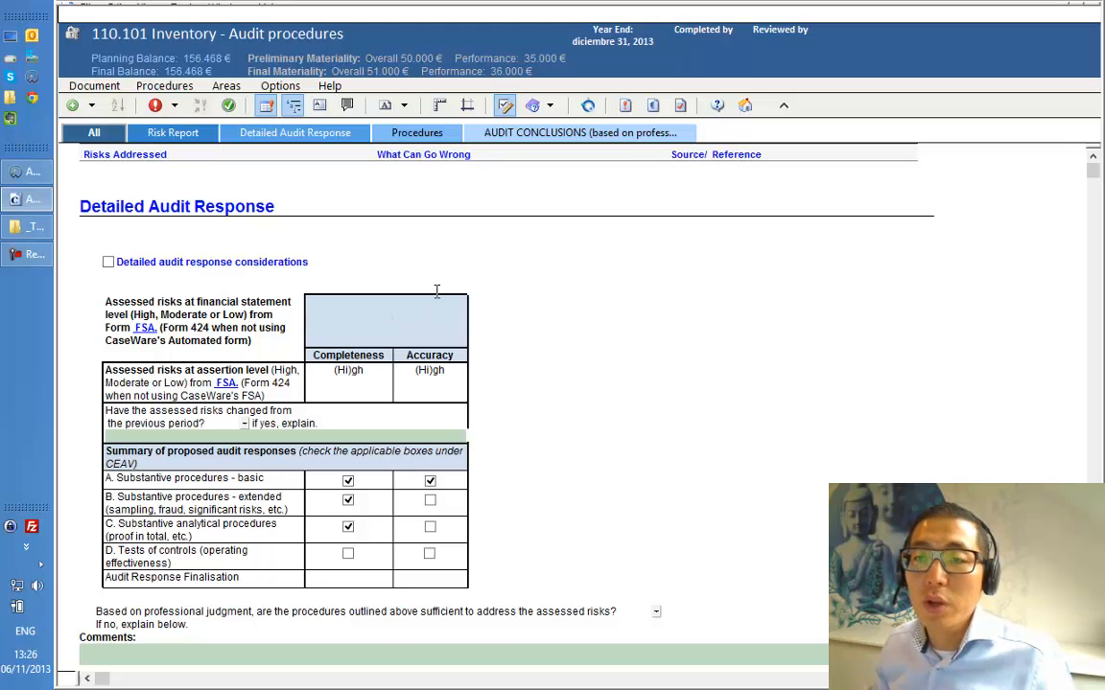
pyautogui.scroll(-10, 739, 437)
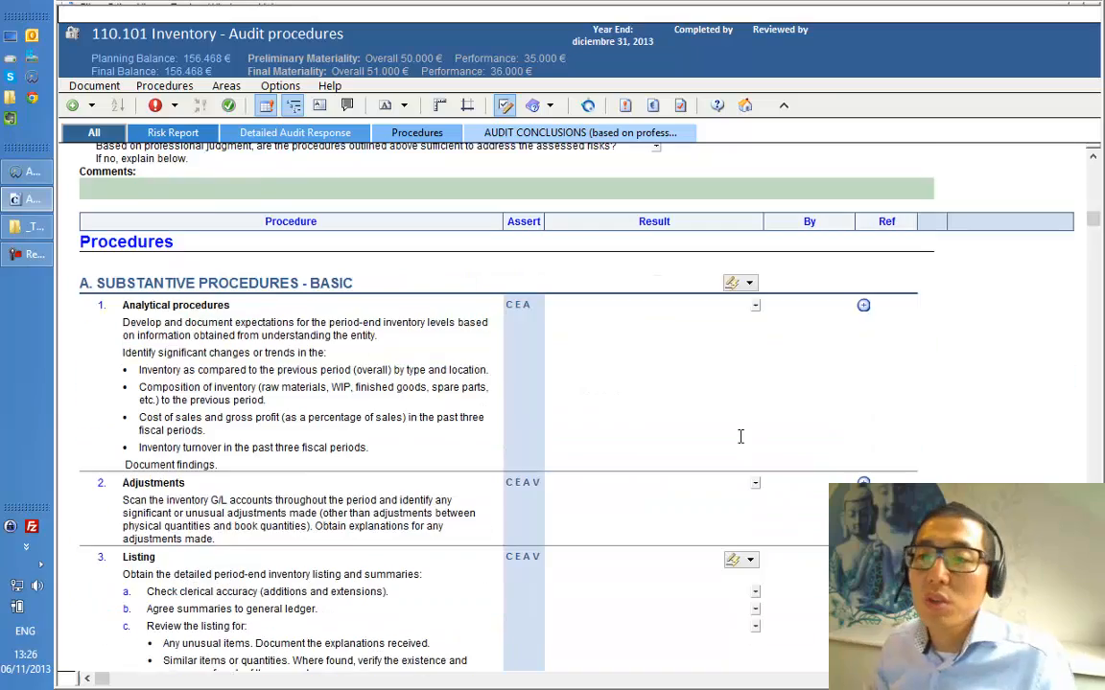
# Review the Inventory basic and extended substantive procedures through to the audit plan completion section, and return to the Listing procedure
pyautogui.scroll(-15, 559, 497)
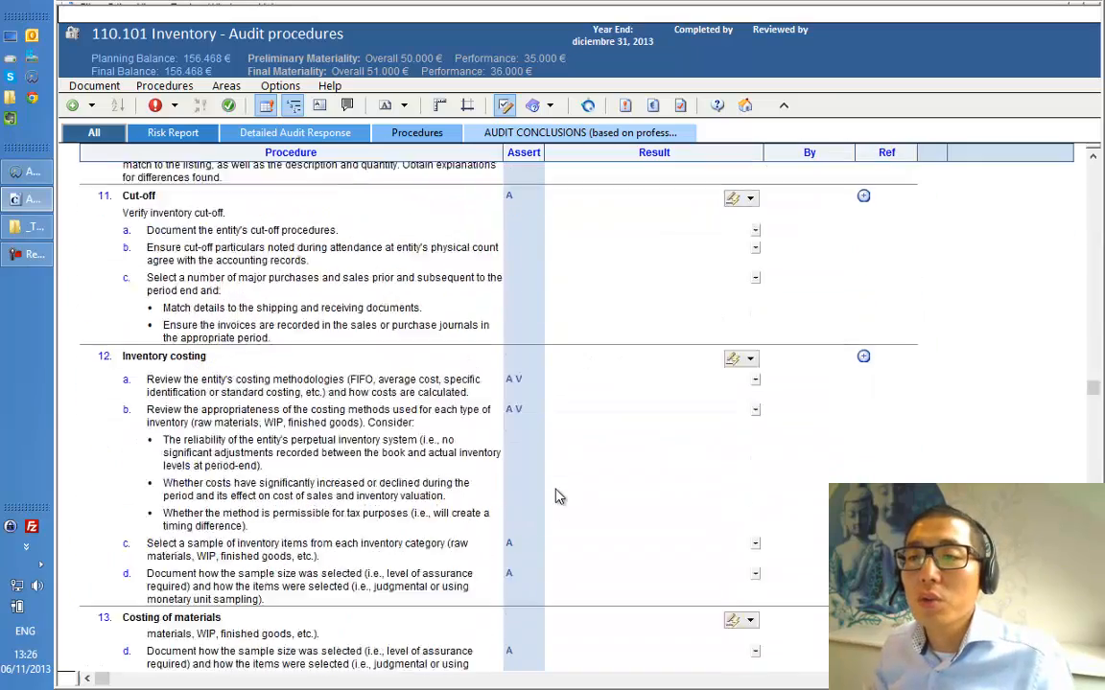
pyautogui.scroll(-15, 559, 496)
pyautogui.scroll(-6, 559, 497)
pyautogui.scroll(2, 555, 493)
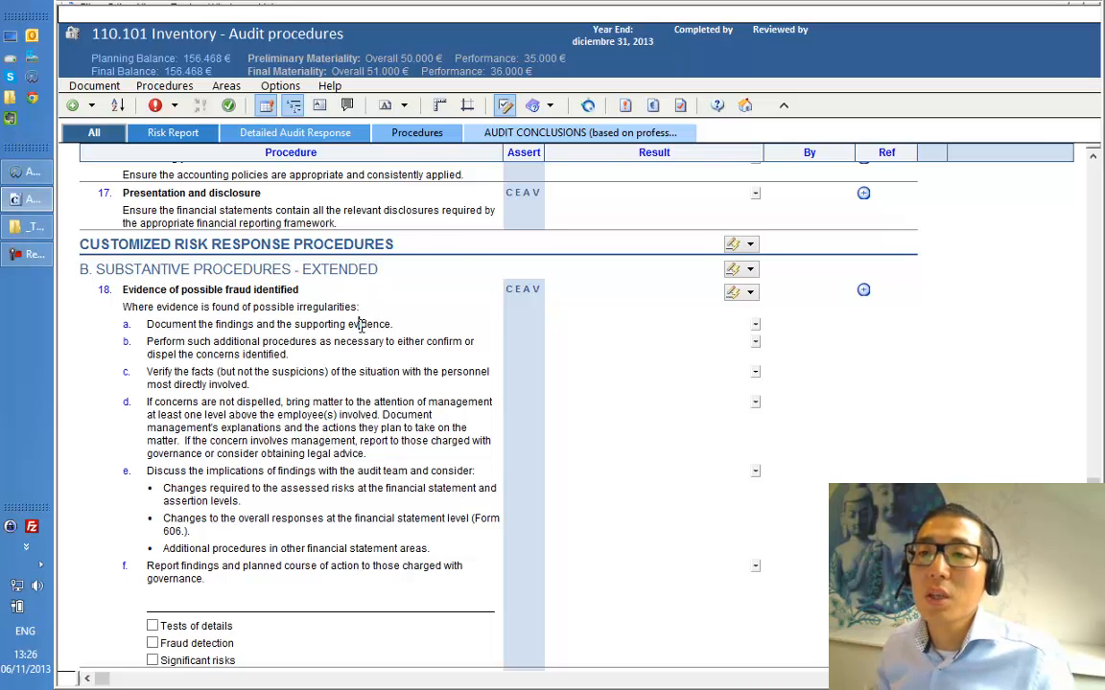
pyautogui.scroll(-5, 364, 324)
pyautogui.scroll(-7, 363, 326)
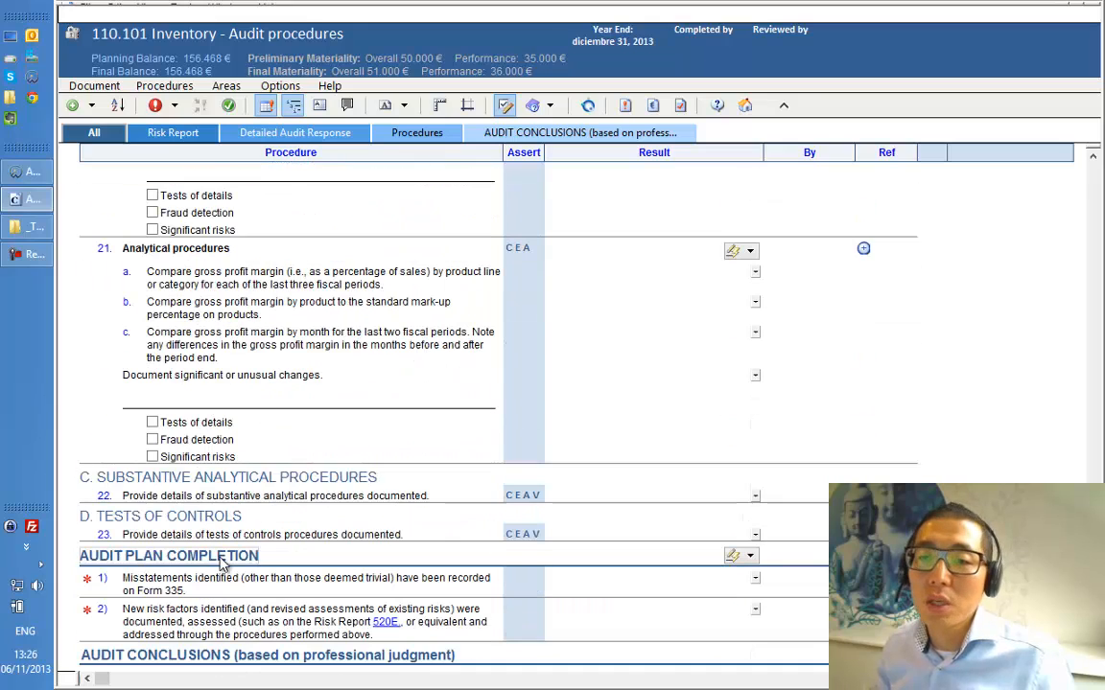
pyautogui.scroll(15, 354, 424)
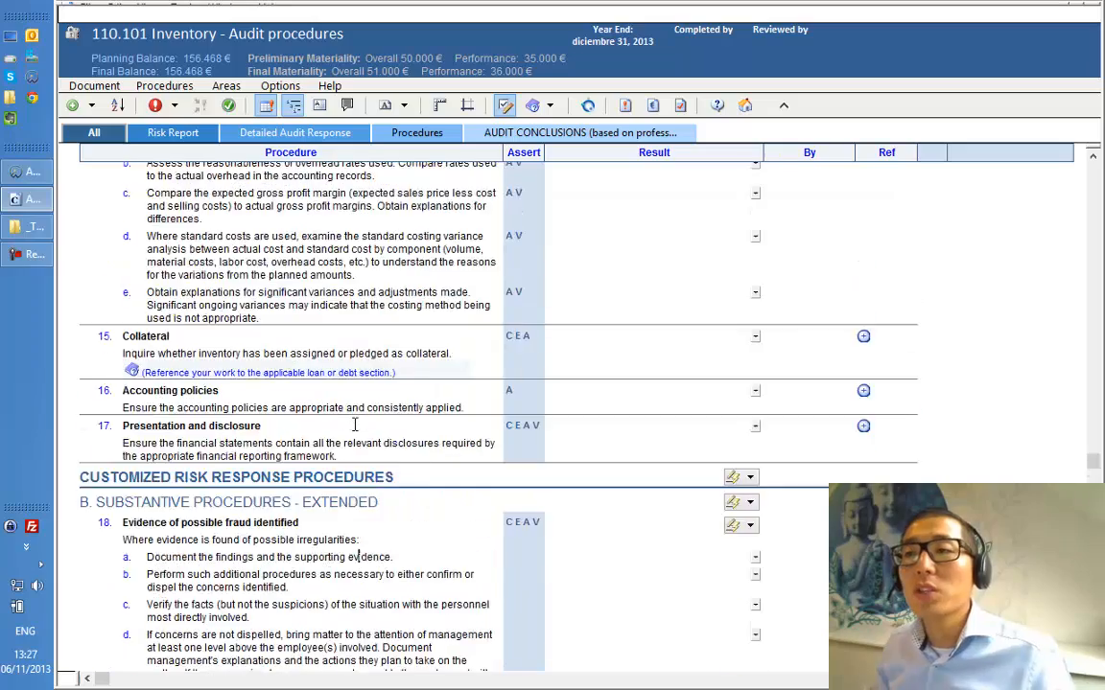
pyautogui.scroll(15, 353, 424)
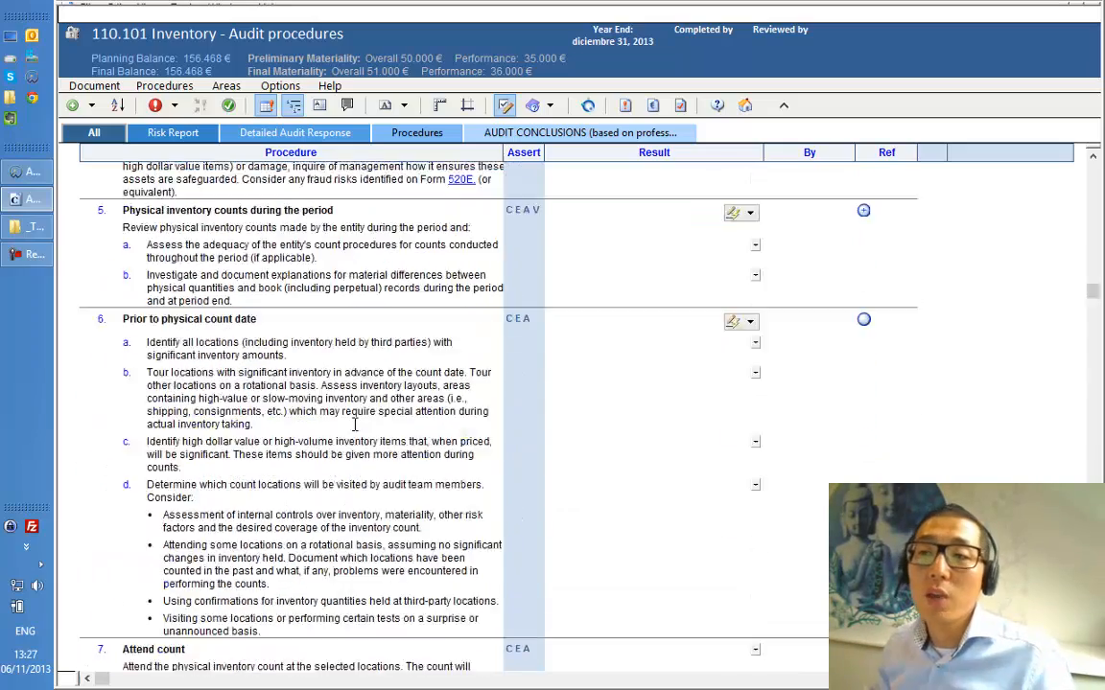
pyautogui.scroll(-8, 354, 424)
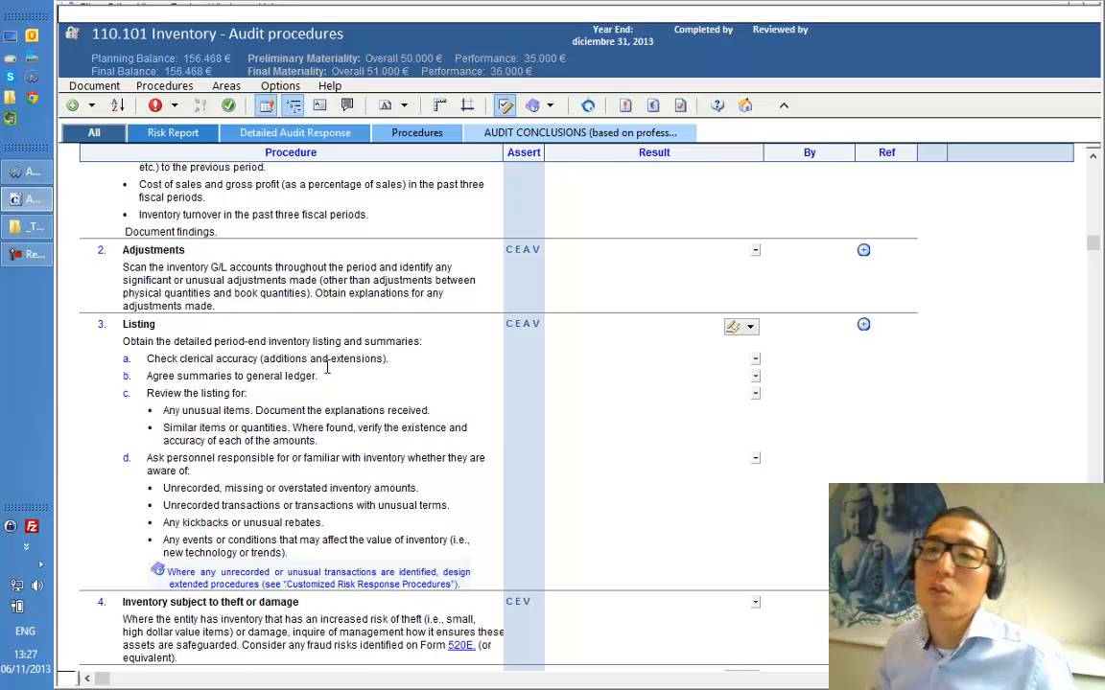
# Show the deleted procedures in the Inventory work program and examine the Slow-moving inventory procedure removed by the Optimiser
pyautogui.click(324, 366)
pyautogui.click(144, 85)
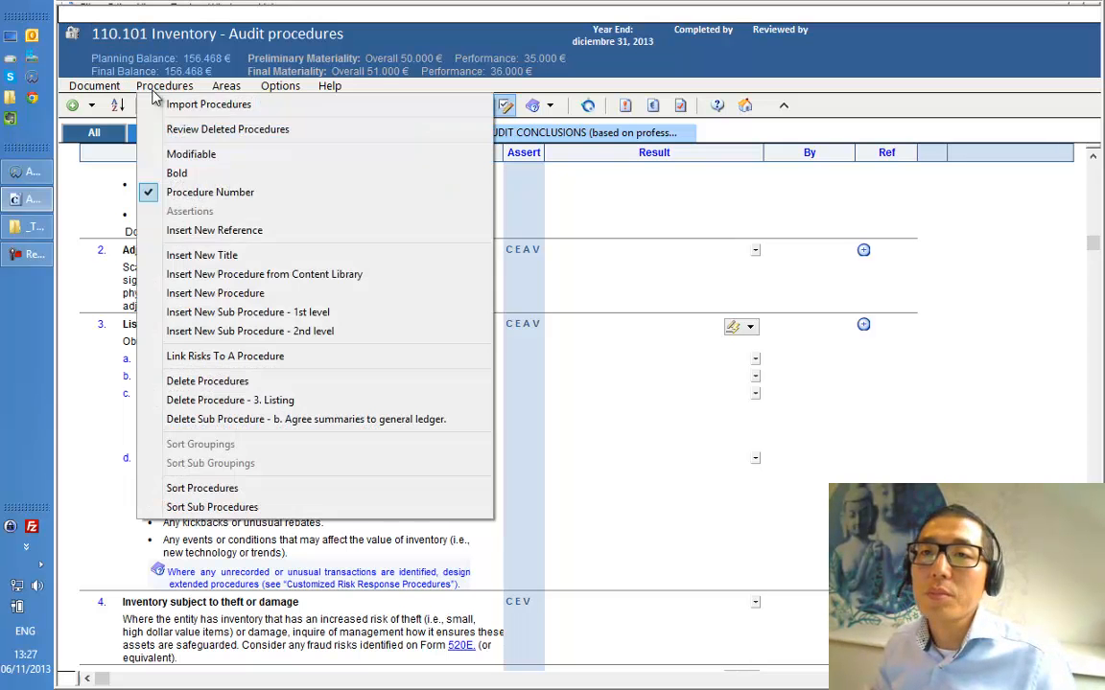
pyautogui.click(194, 133)
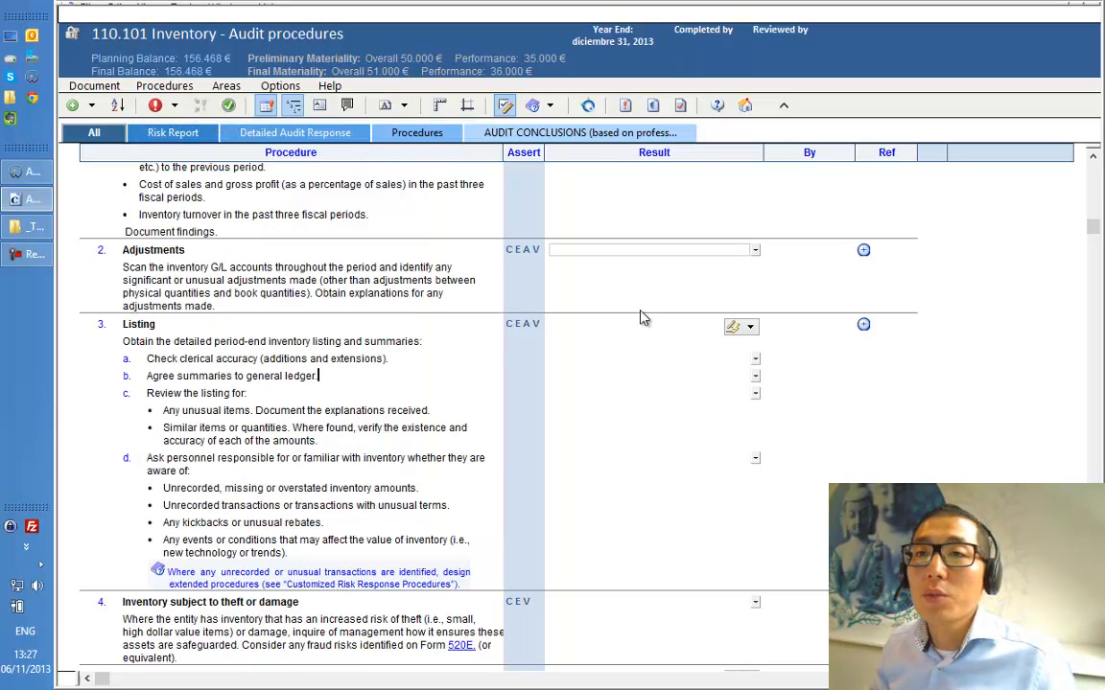
pyautogui.scroll(-12, 419, 412)
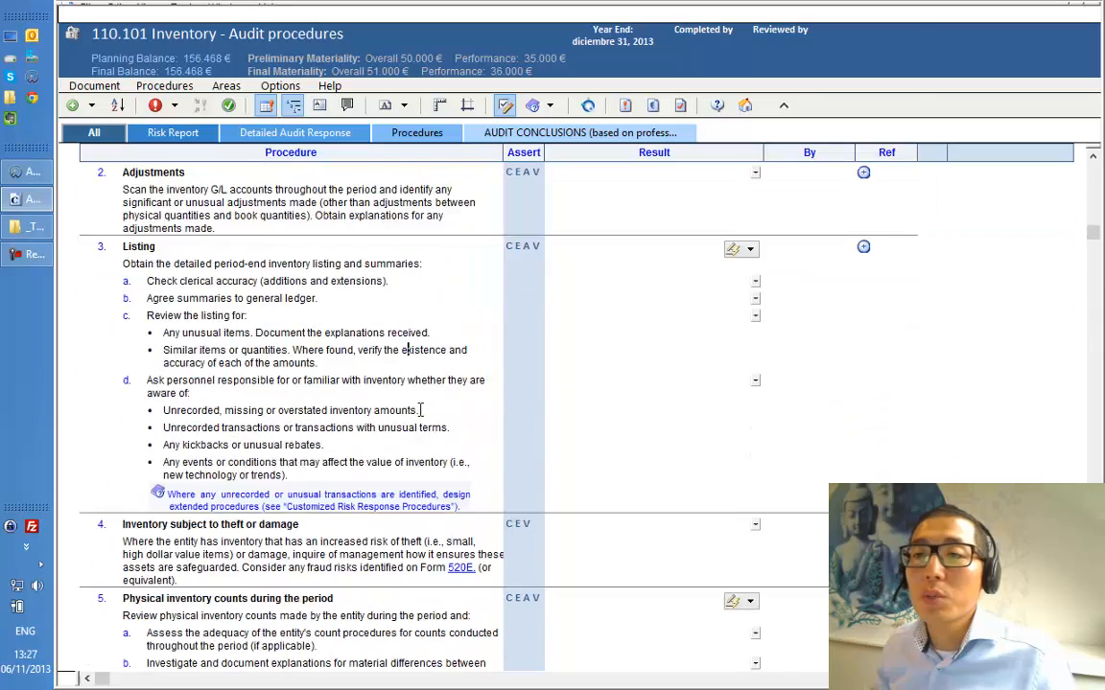
pyautogui.scroll(-15, 419, 410)
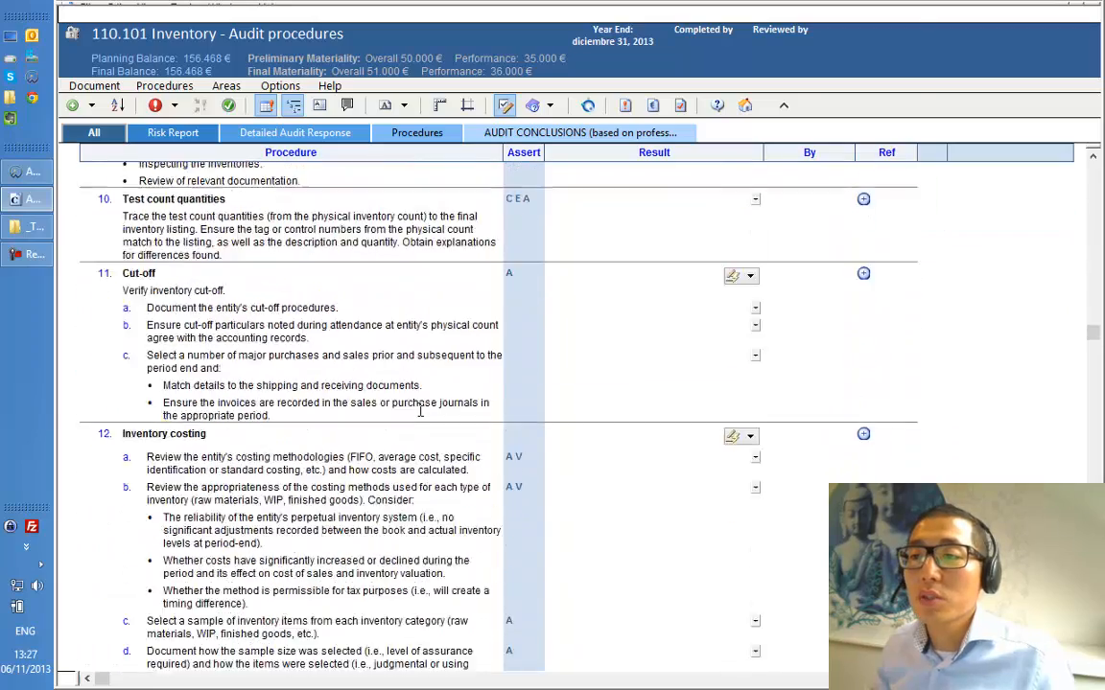
pyautogui.scroll(-8, 419, 409)
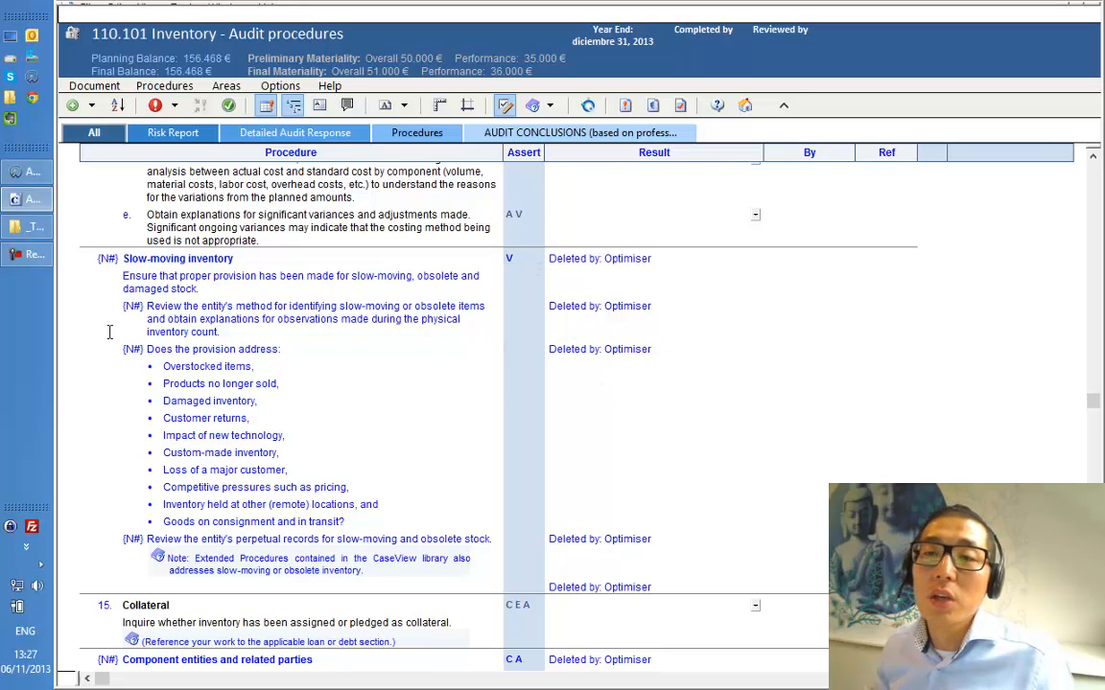
pyautogui.moveTo(565, 273)
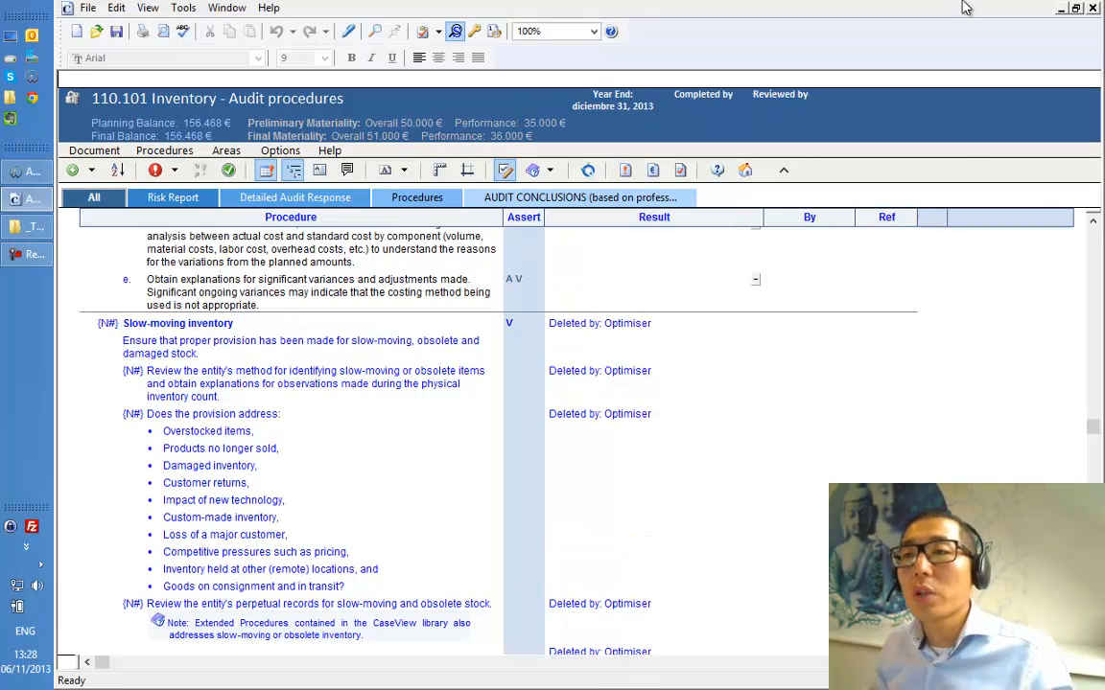
# Close the Inventory work program and open work program 130.101 for Receivables, current from the Financial statement areas worksheet
pyautogui.click(1093, 12)
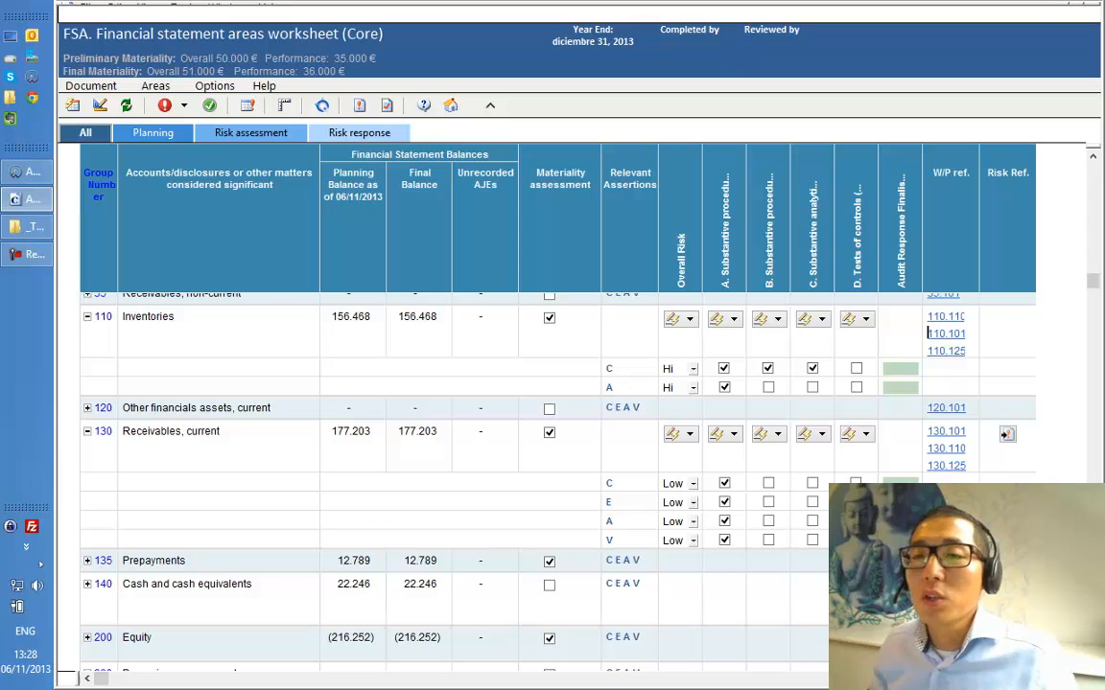
pyautogui.scroll(-3, 653, 503)
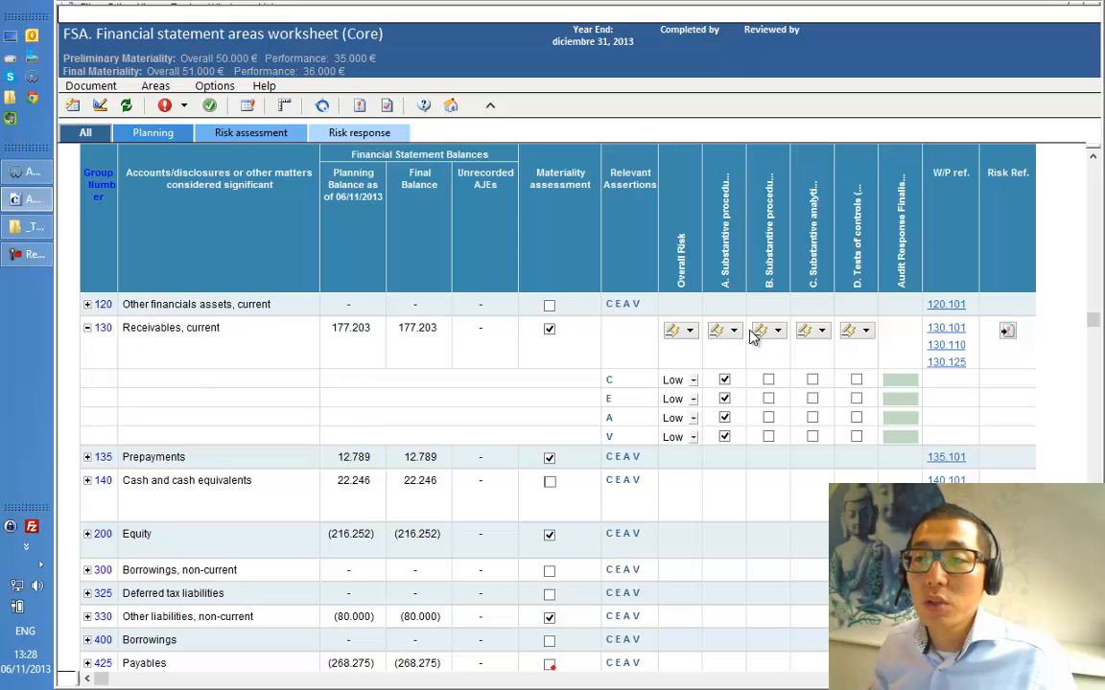
pyautogui.click(951, 329)
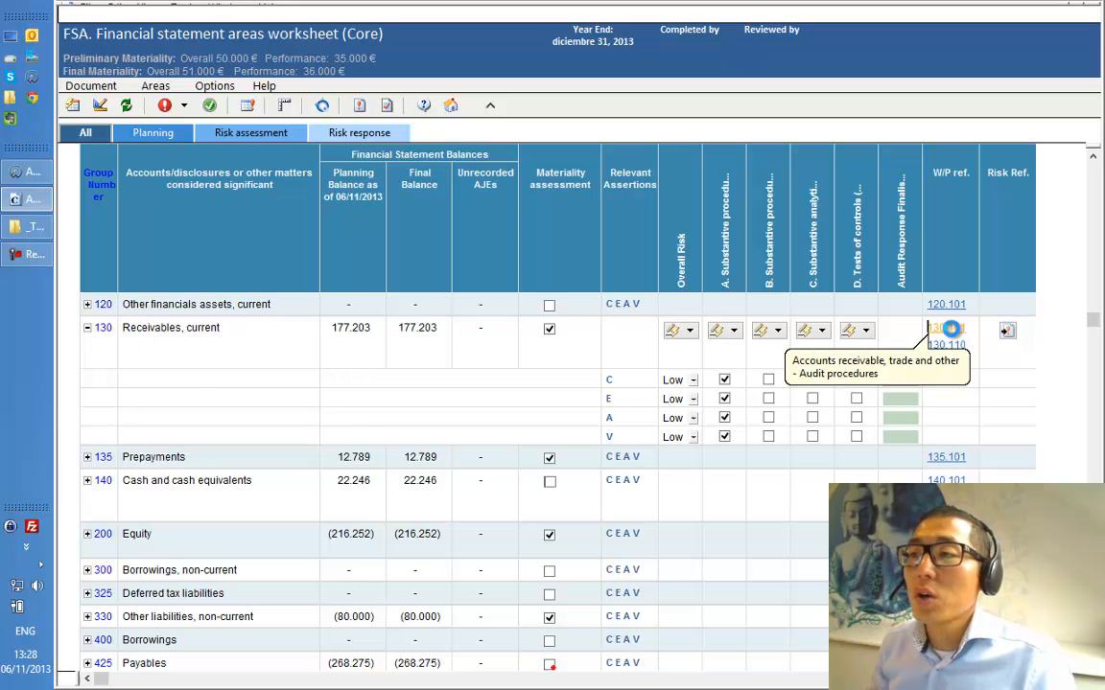